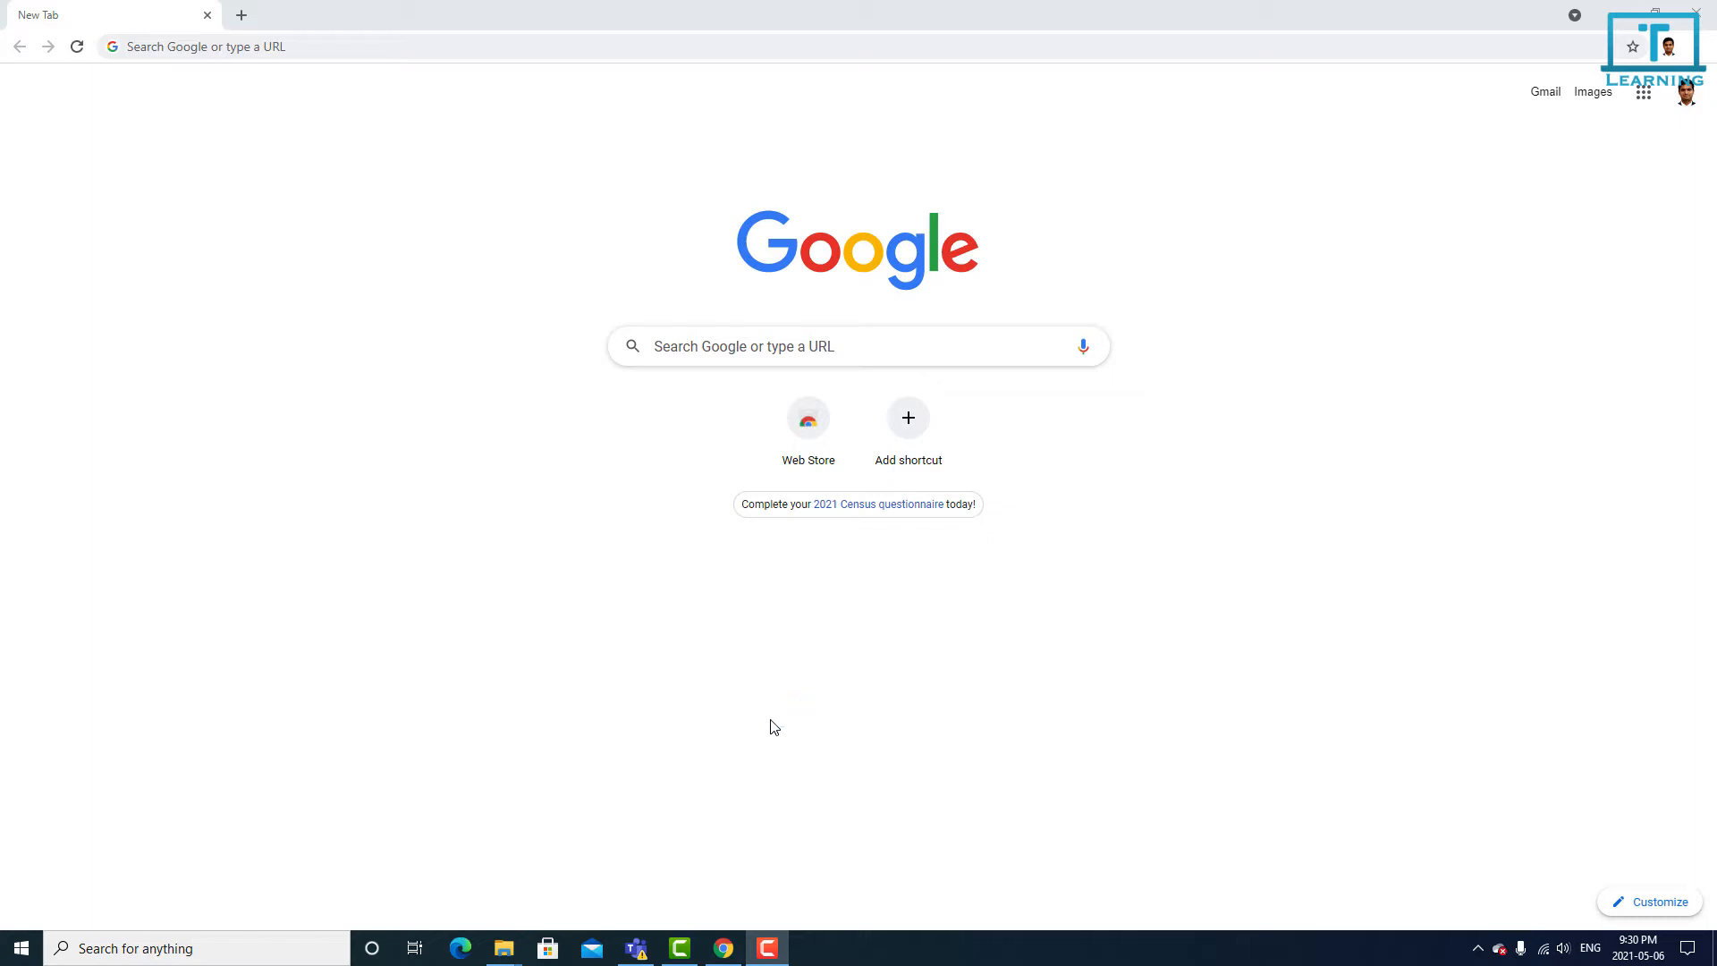
# Step: Search Google for "intellij idea download" and open the JetBrains download page from the results
pyautogui.click(727, 345)
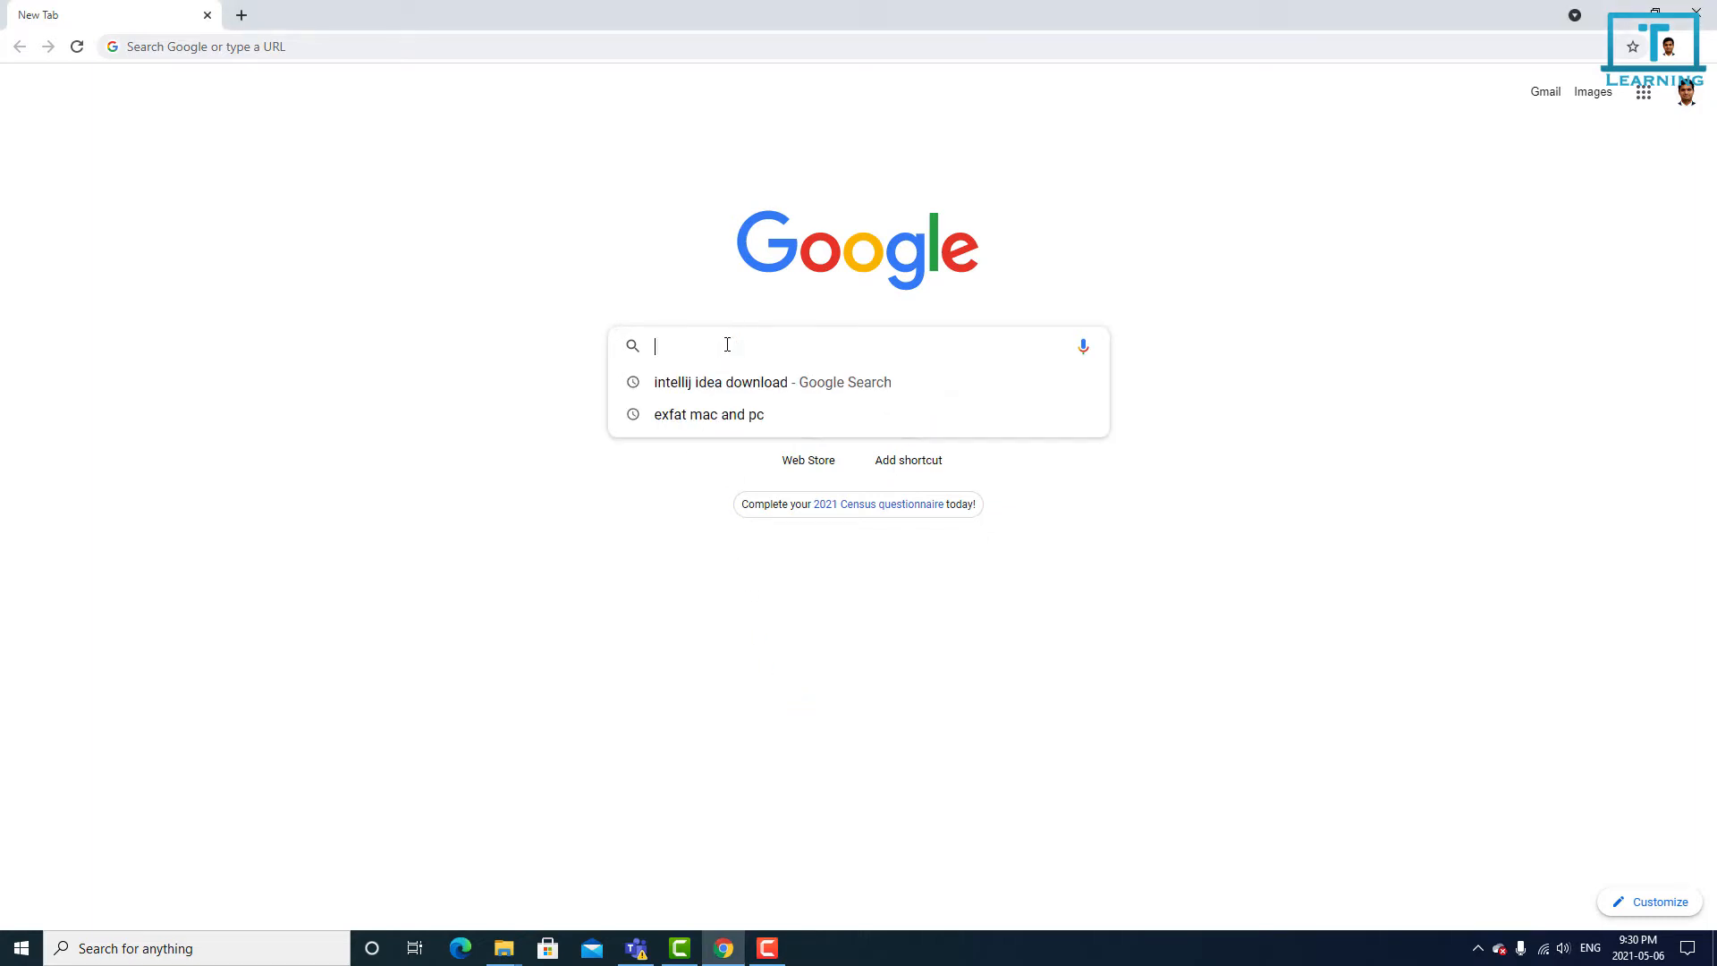
pyautogui.write('intellij ')
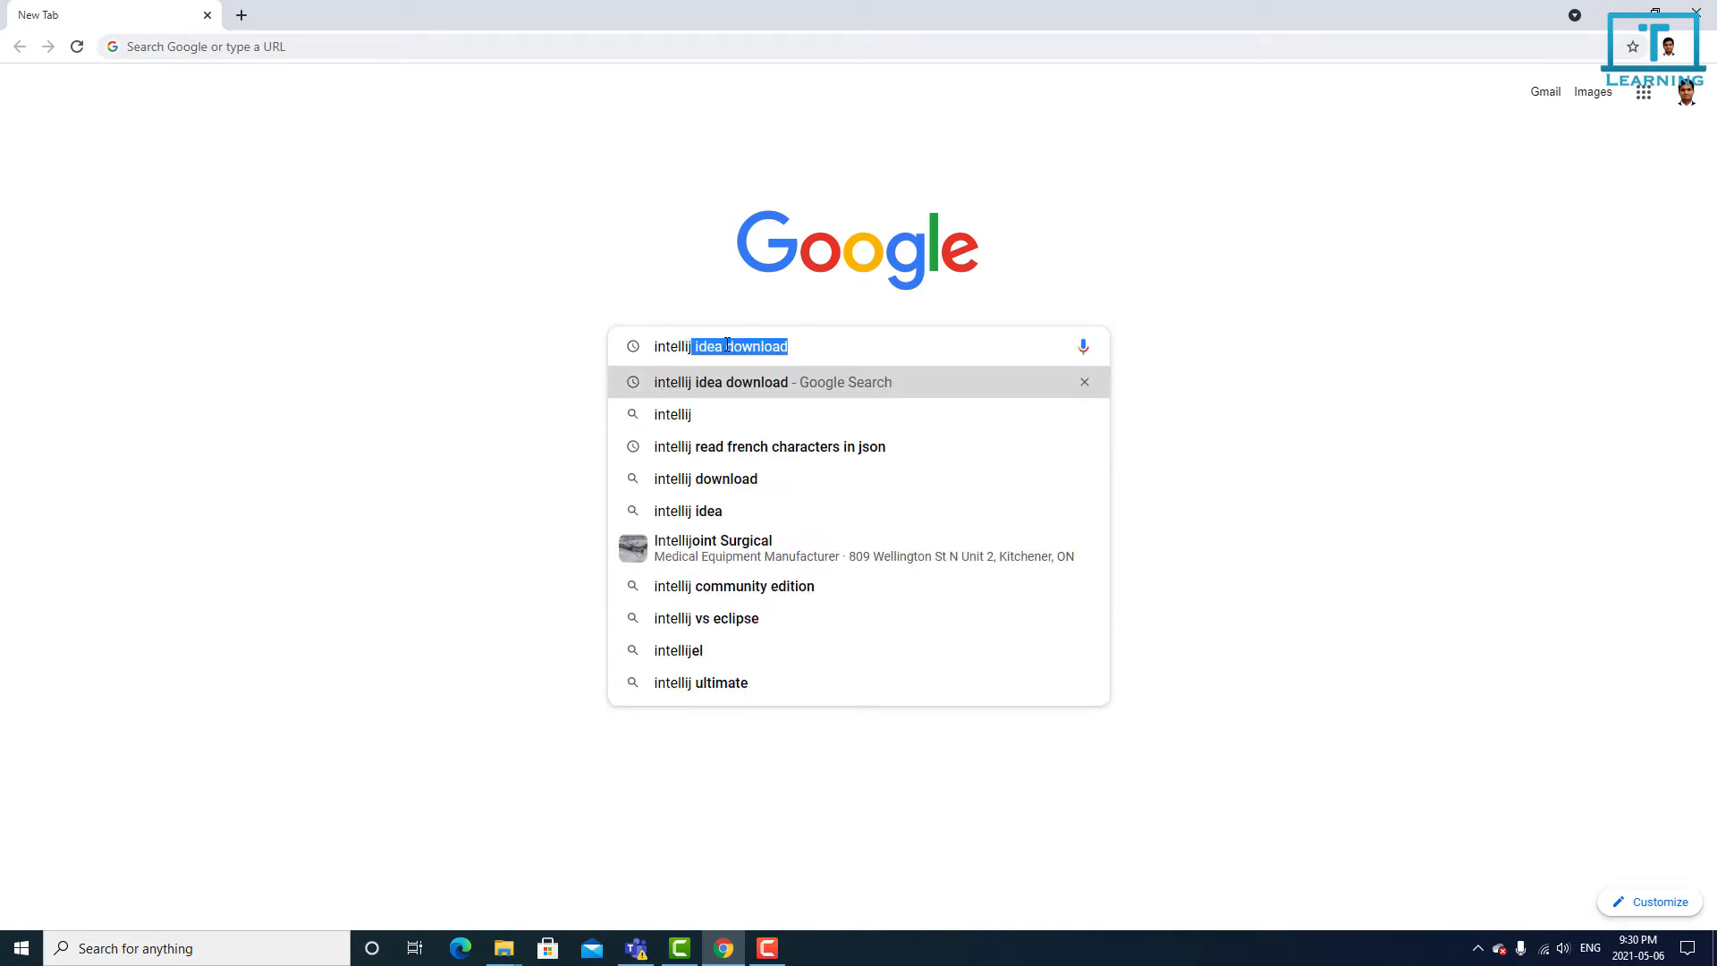
pyautogui.write('idea')
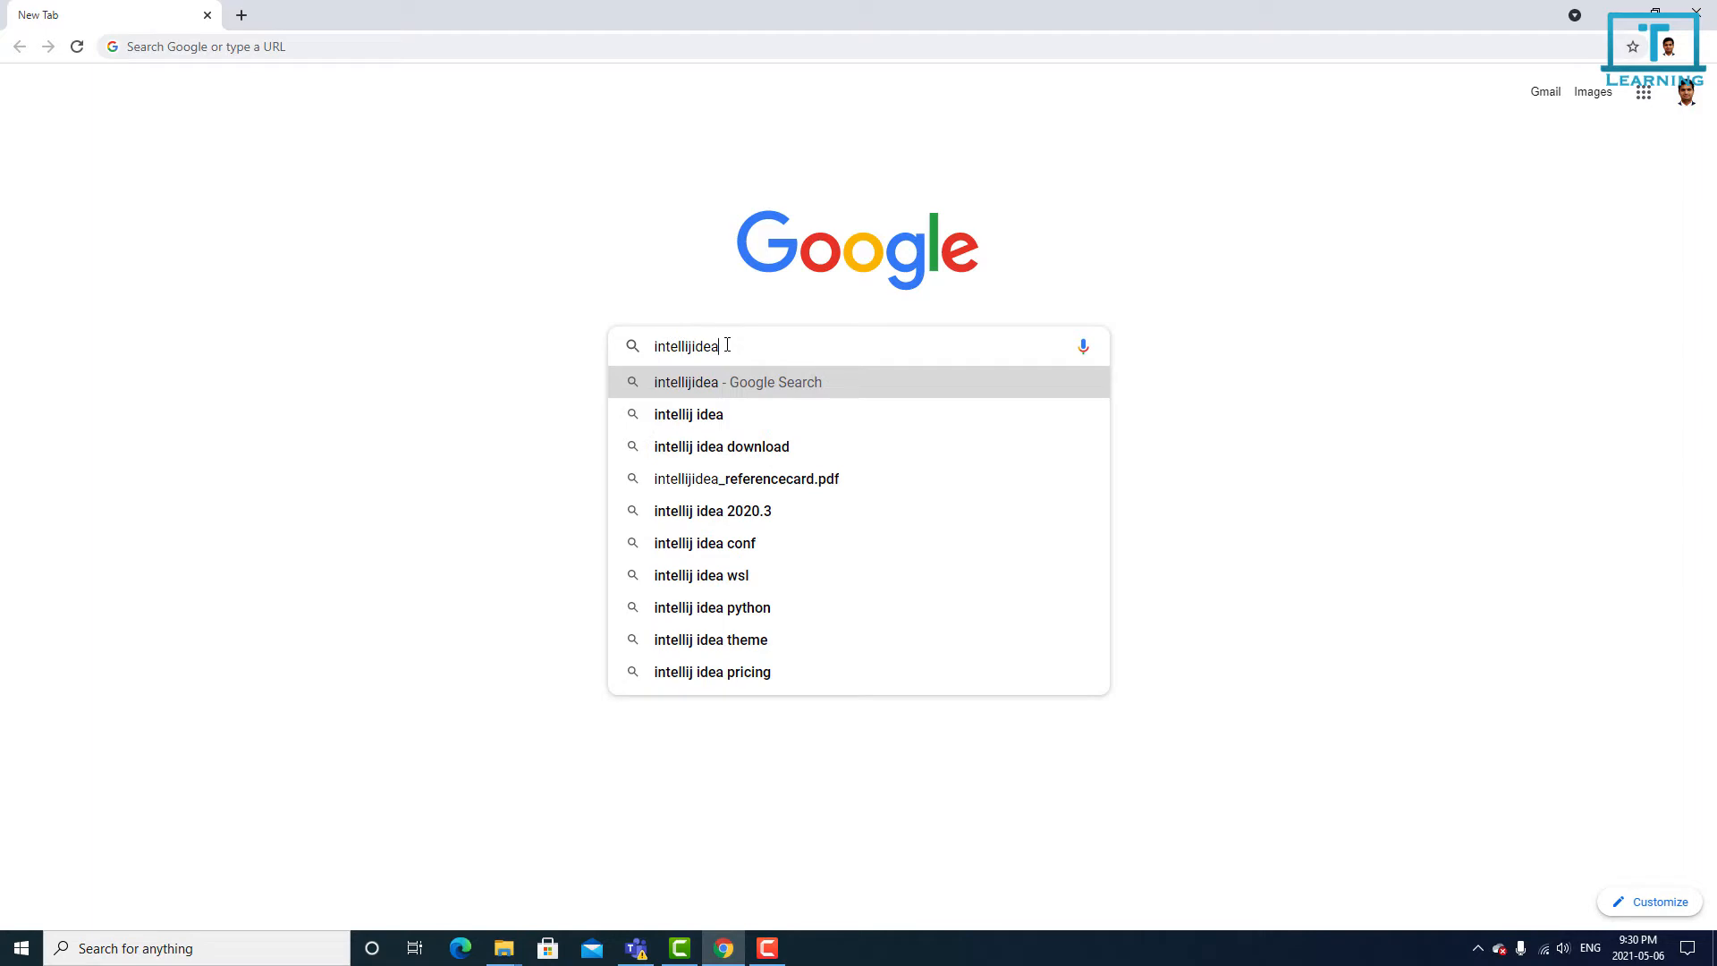
pyautogui.press('Down')
pyautogui.press('Down')
pyautogui.press('Return')
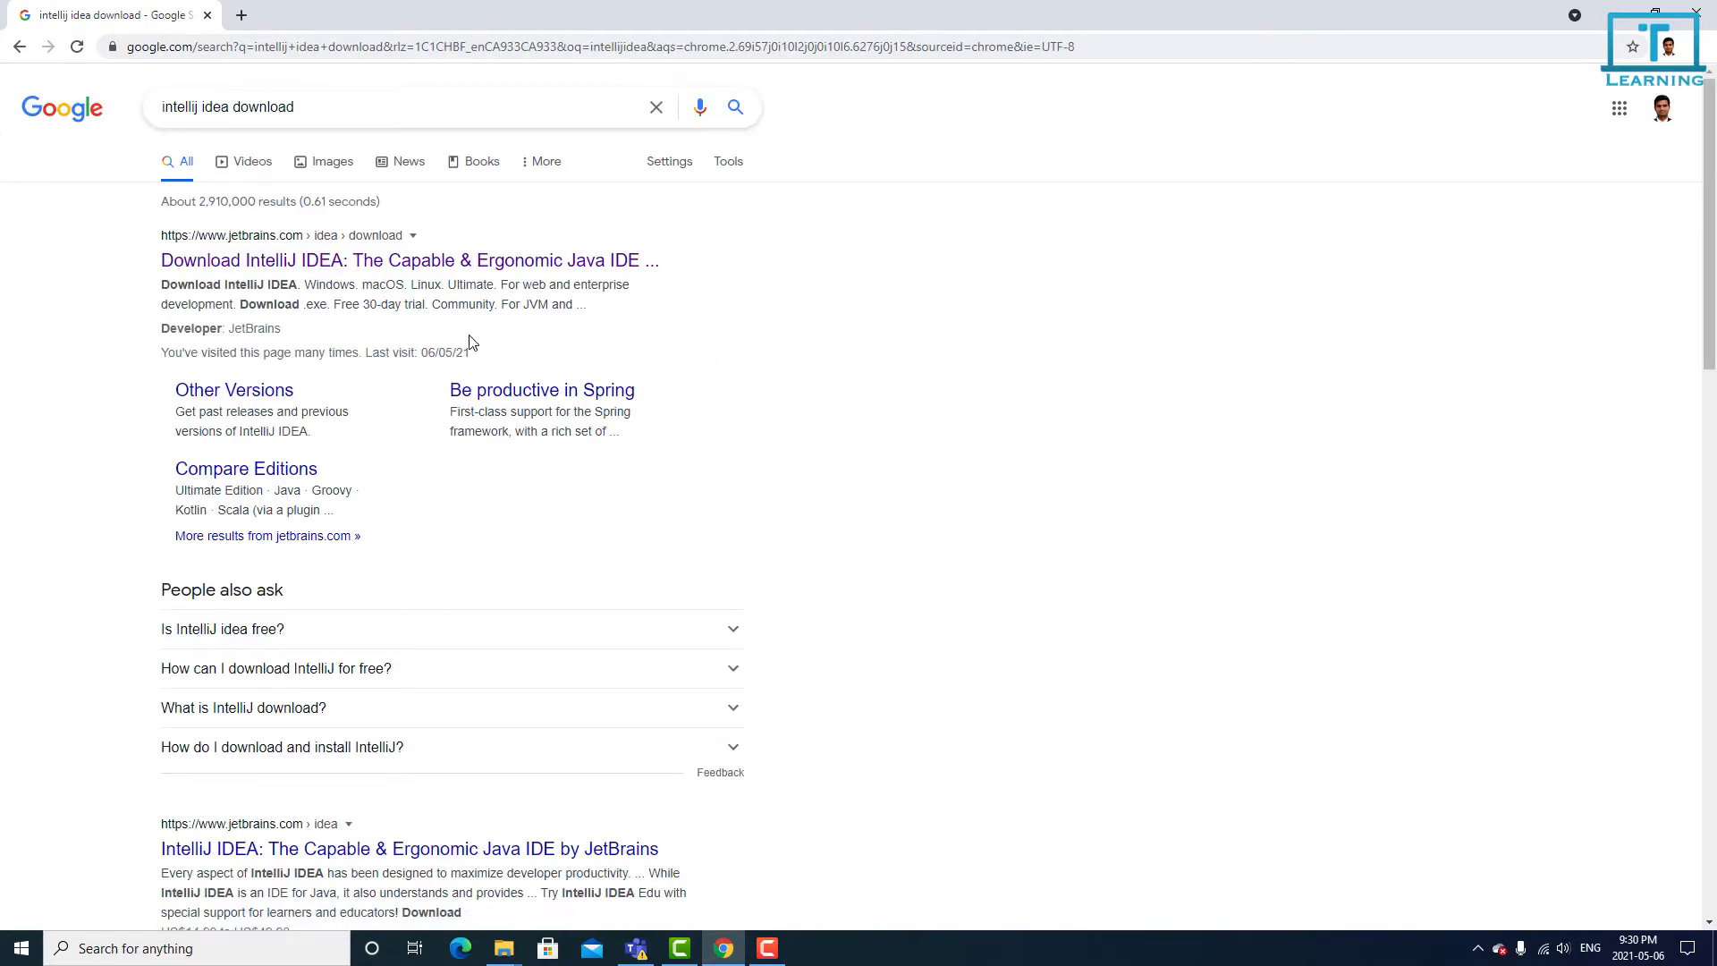
pyautogui.click(333, 268)
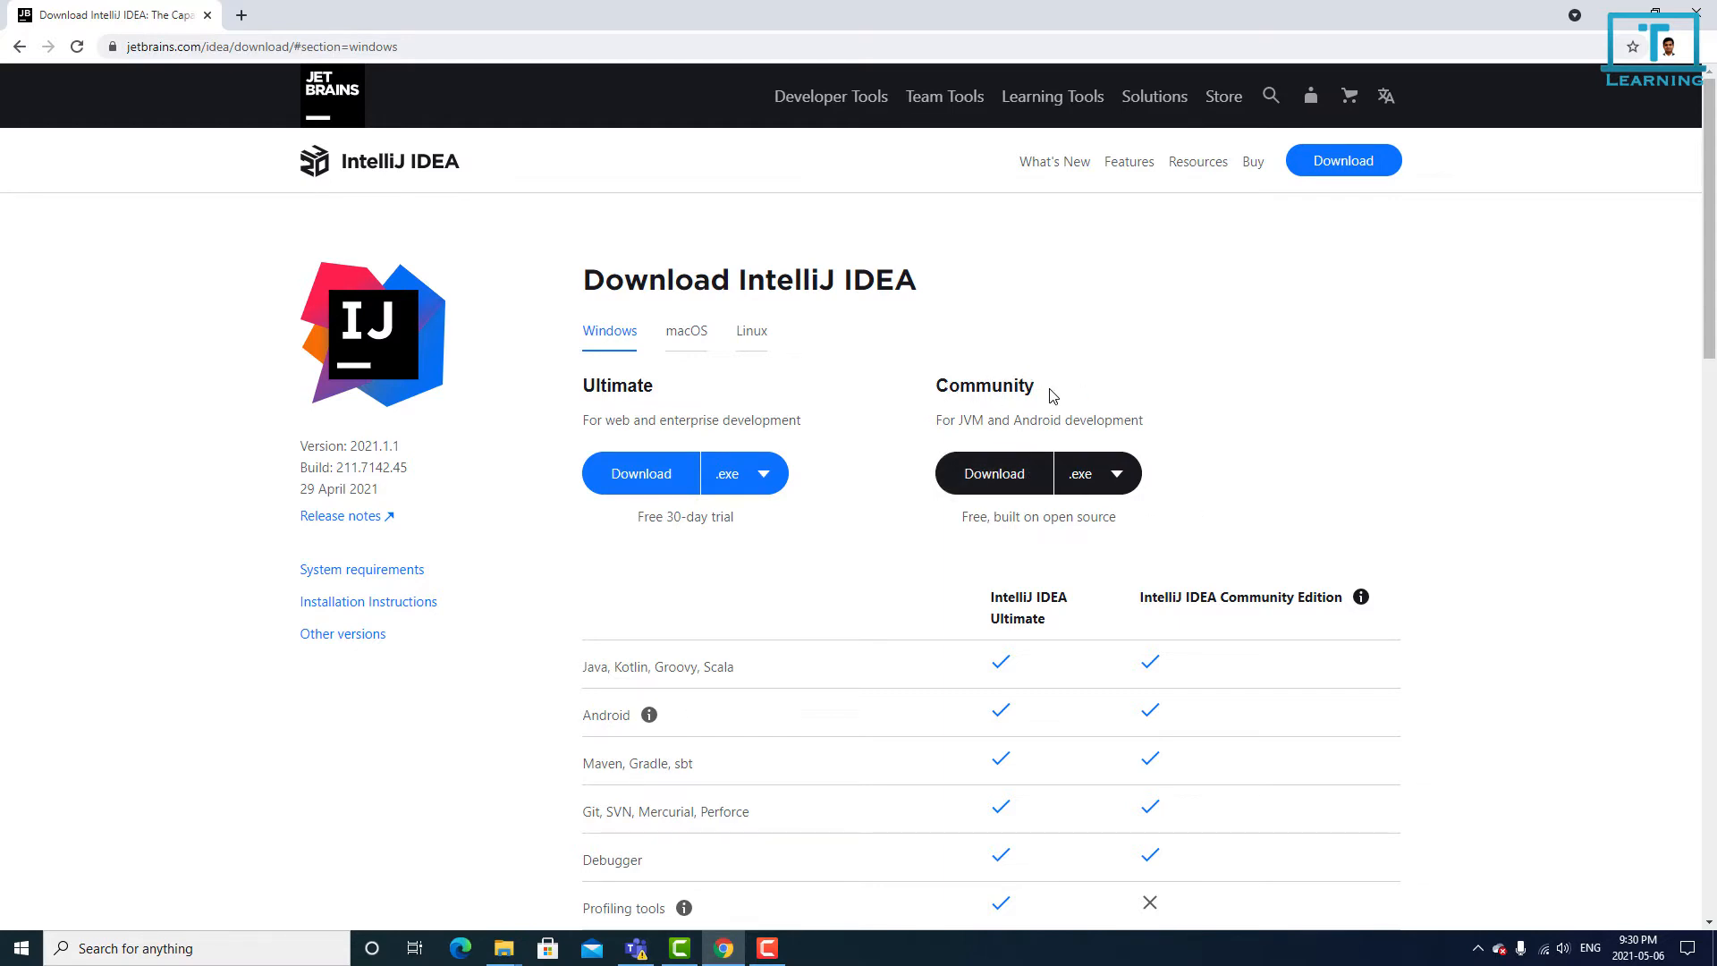
# Step: Download the Windows .exe installer of IntelliJ IDEA Community and show the downloaded file in its folder
pyautogui.click(995, 486)
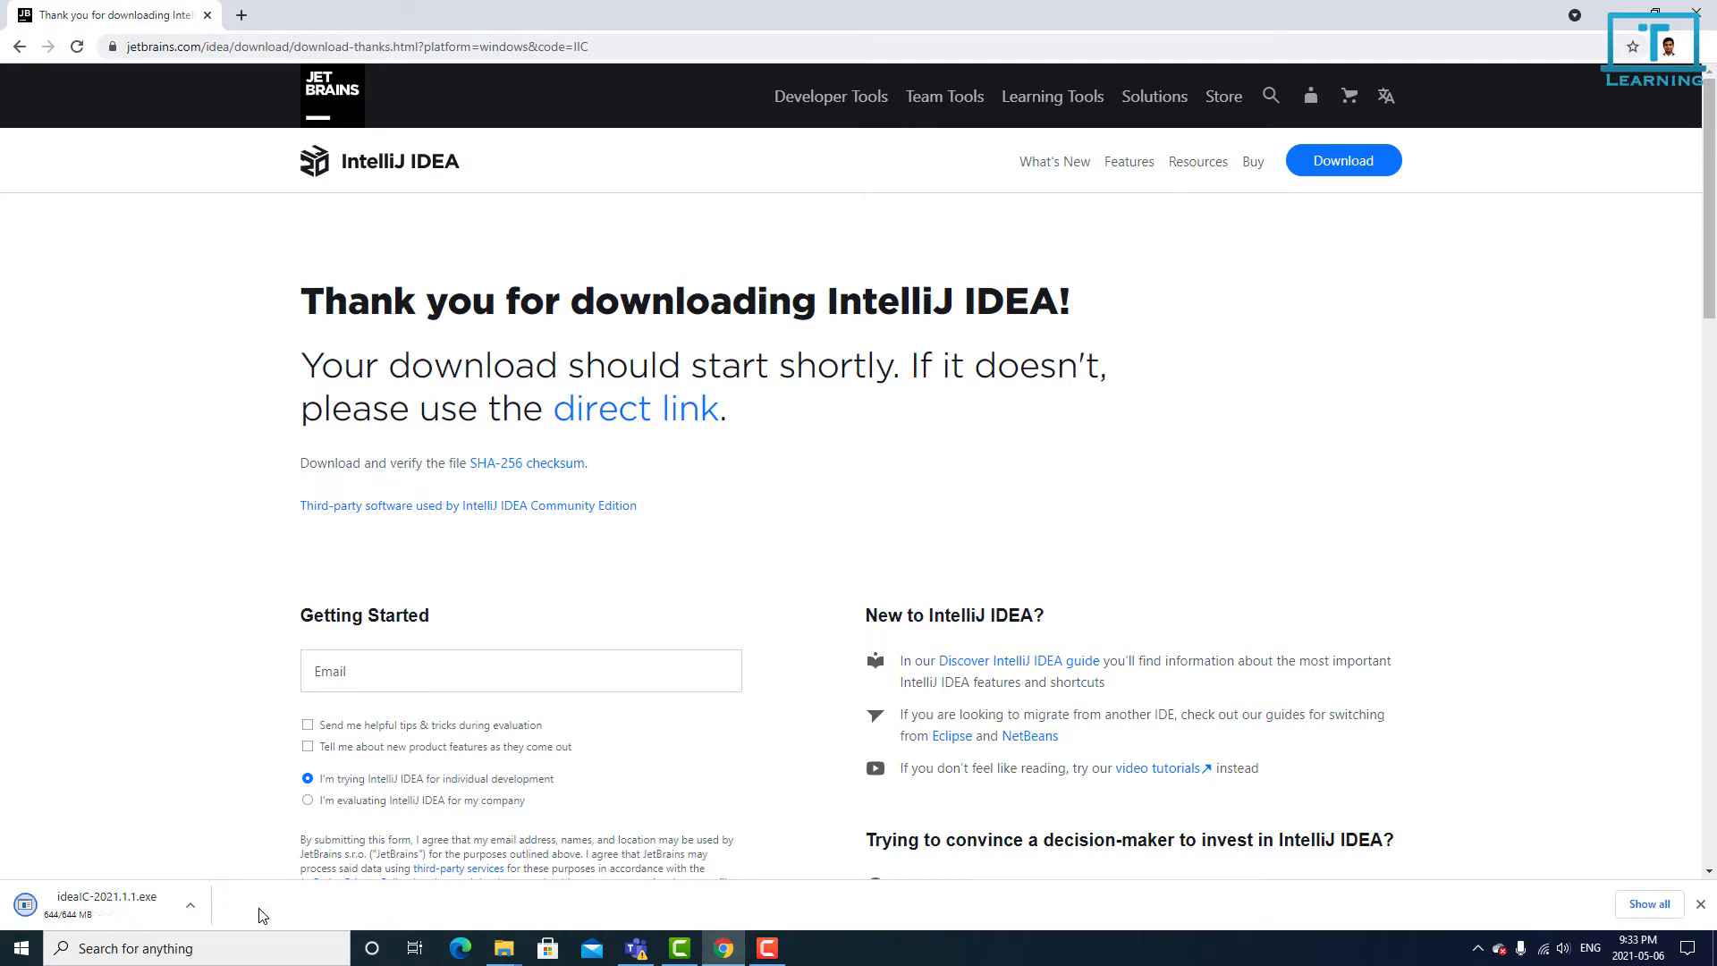
pyautogui.click(193, 906)
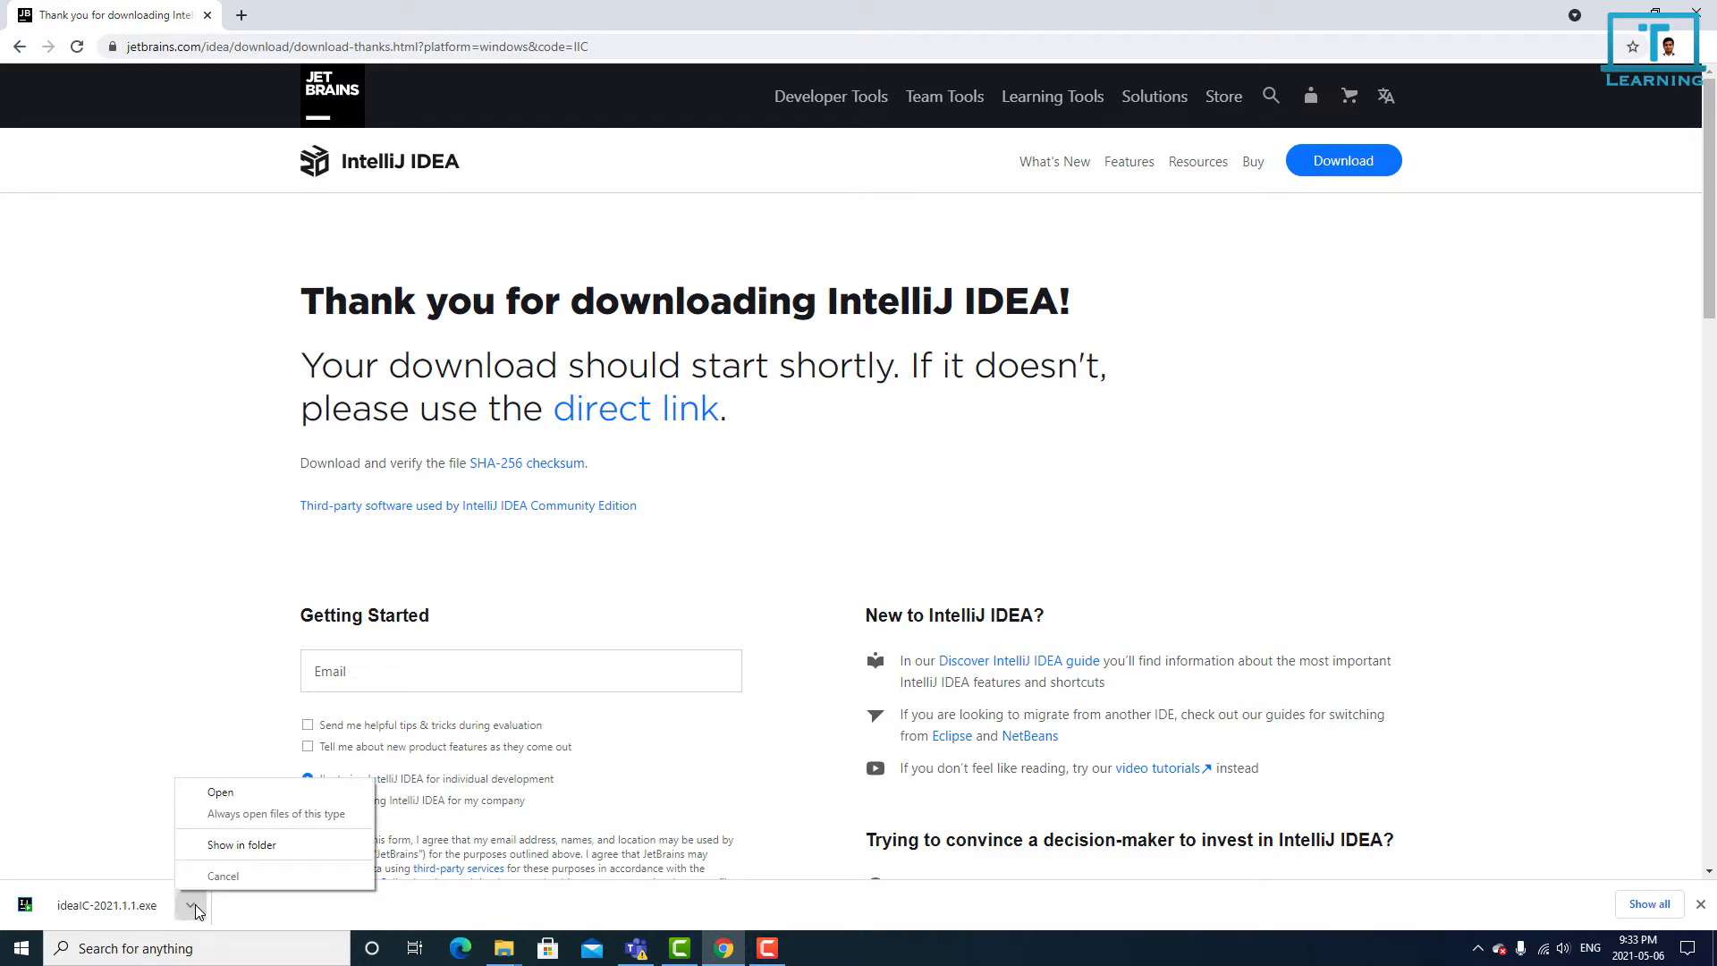
pyautogui.click(238, 846)
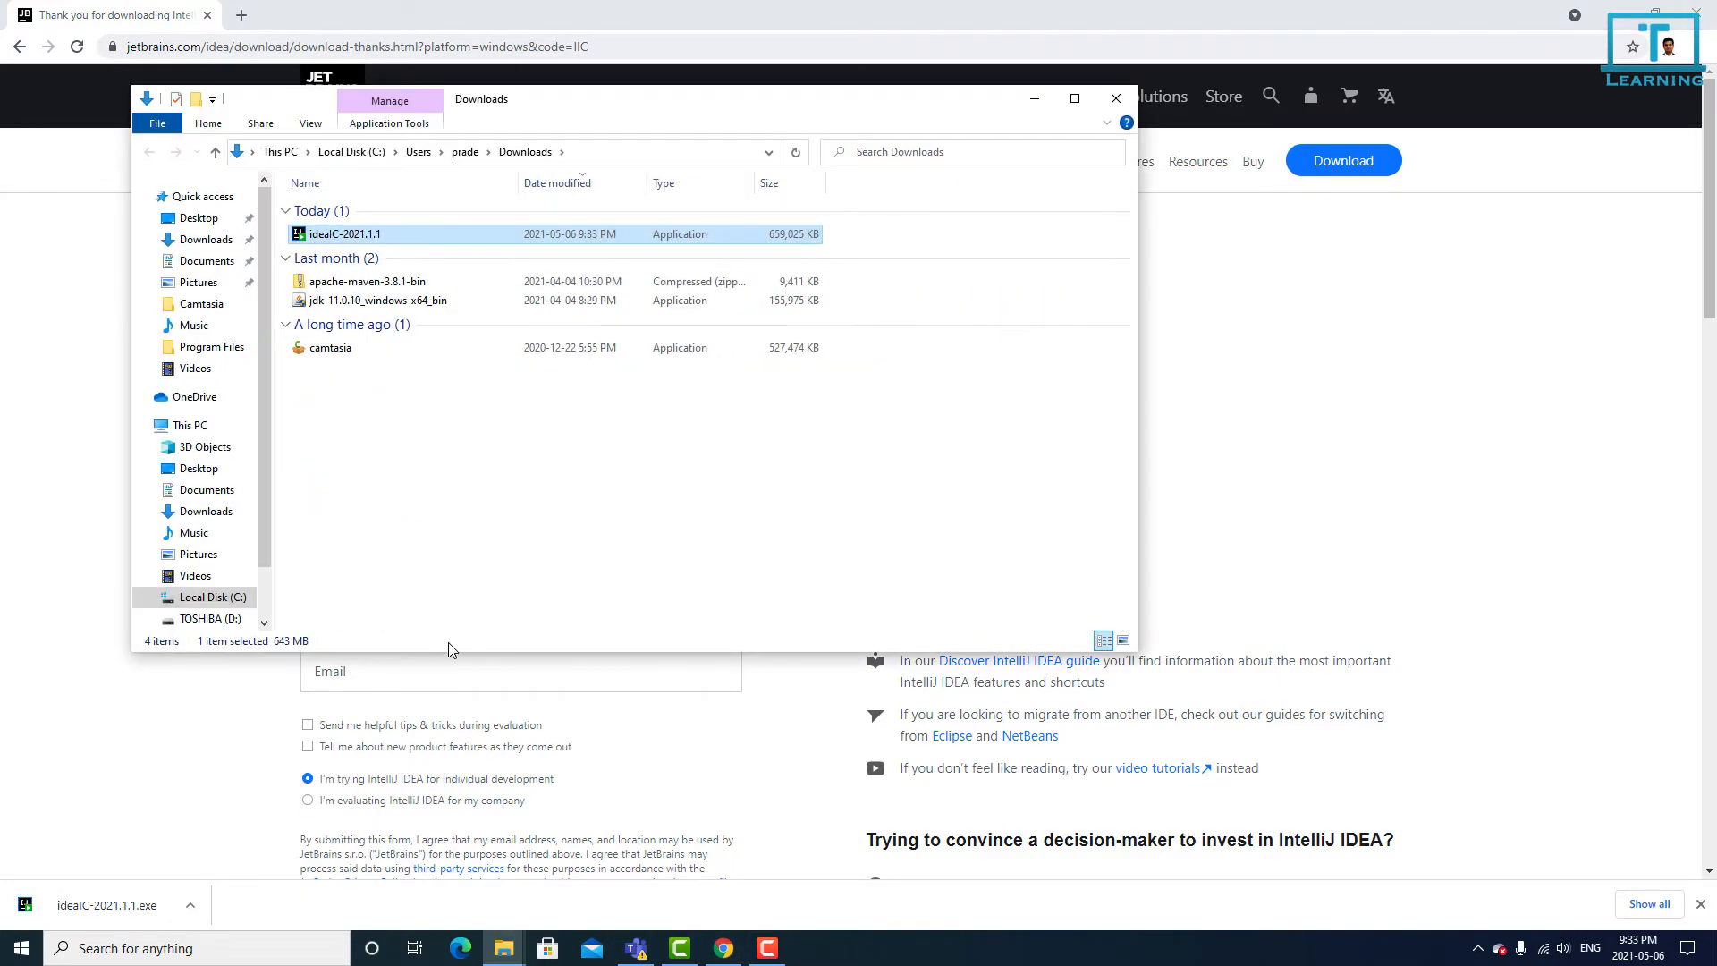
# Step: Run the ideaIC-2021.1.1 installer and complete setup with the default destination, no extra installation options and the JetBrains Start Menu folder
pyautogui.doubleClick(335, 236)
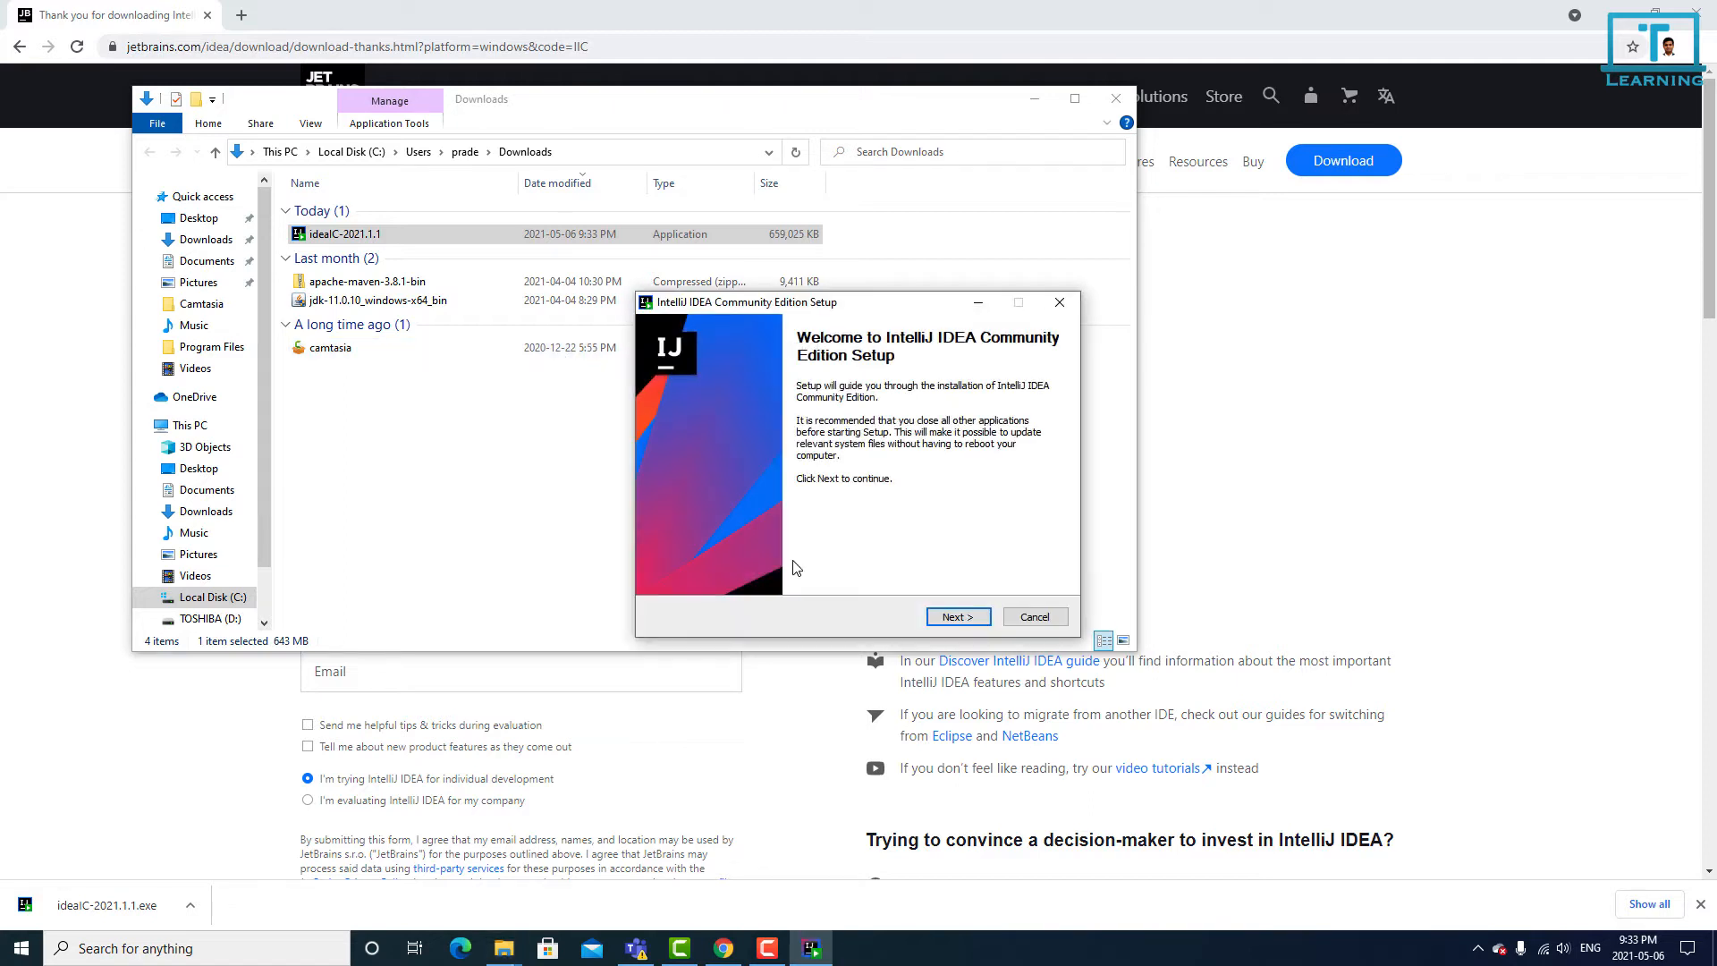
pyautogui.click(953, 617)
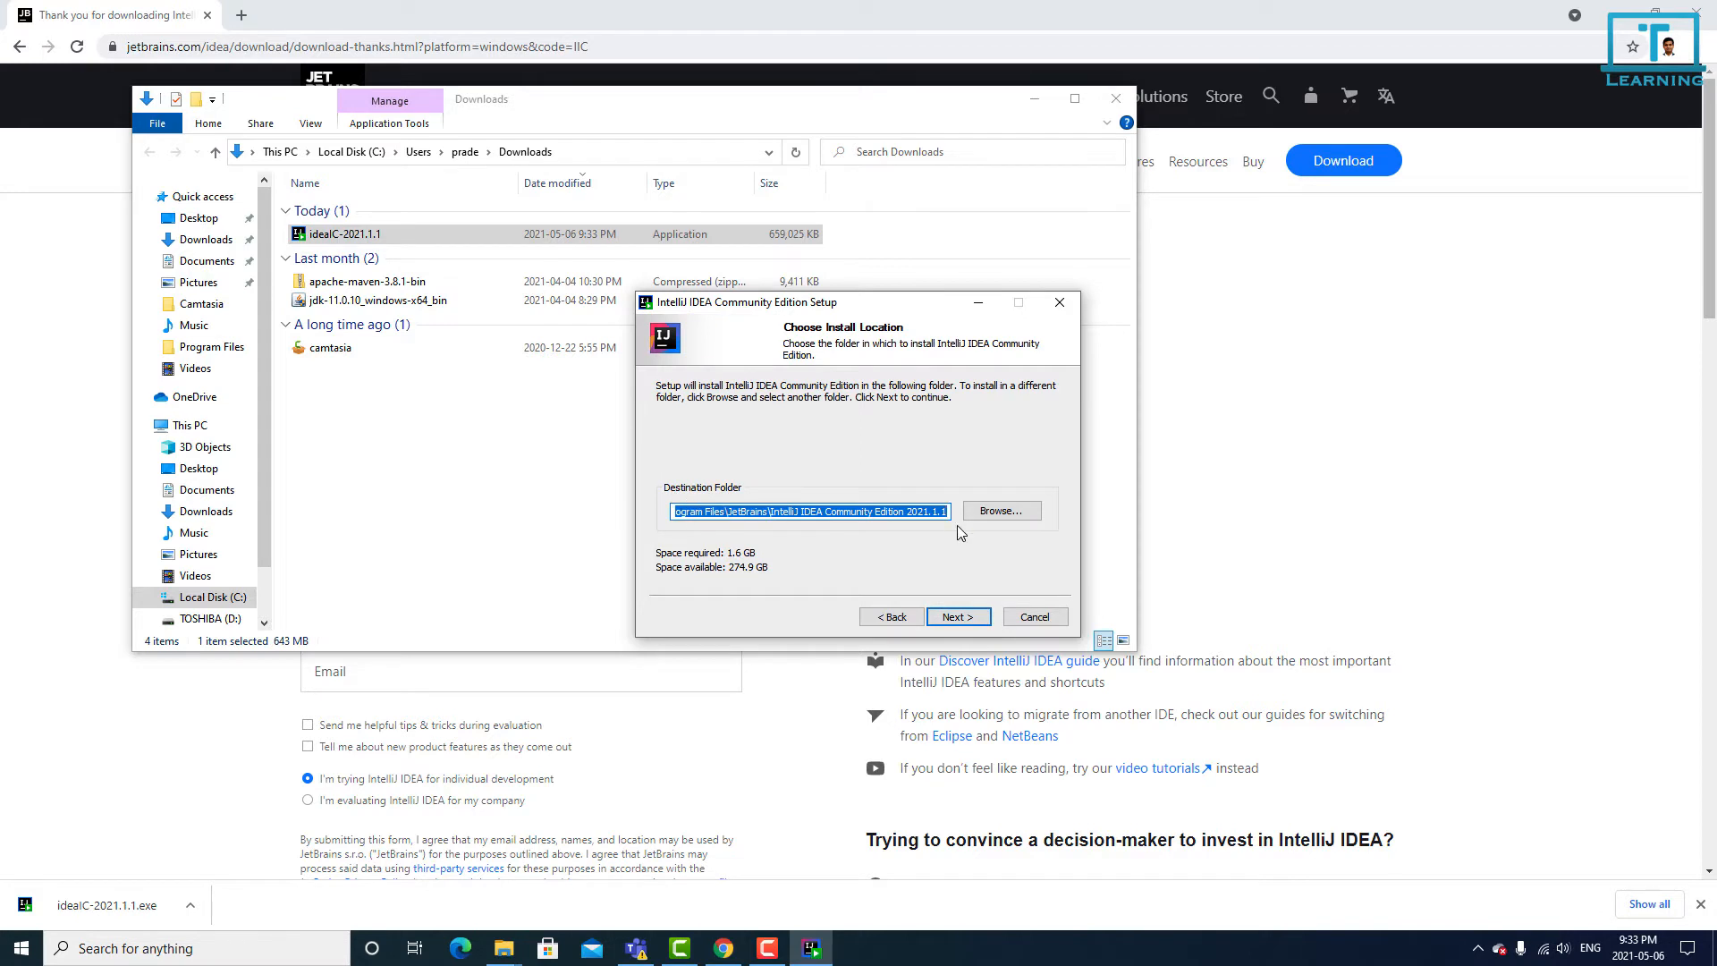
pyautogui.click(973, 624)
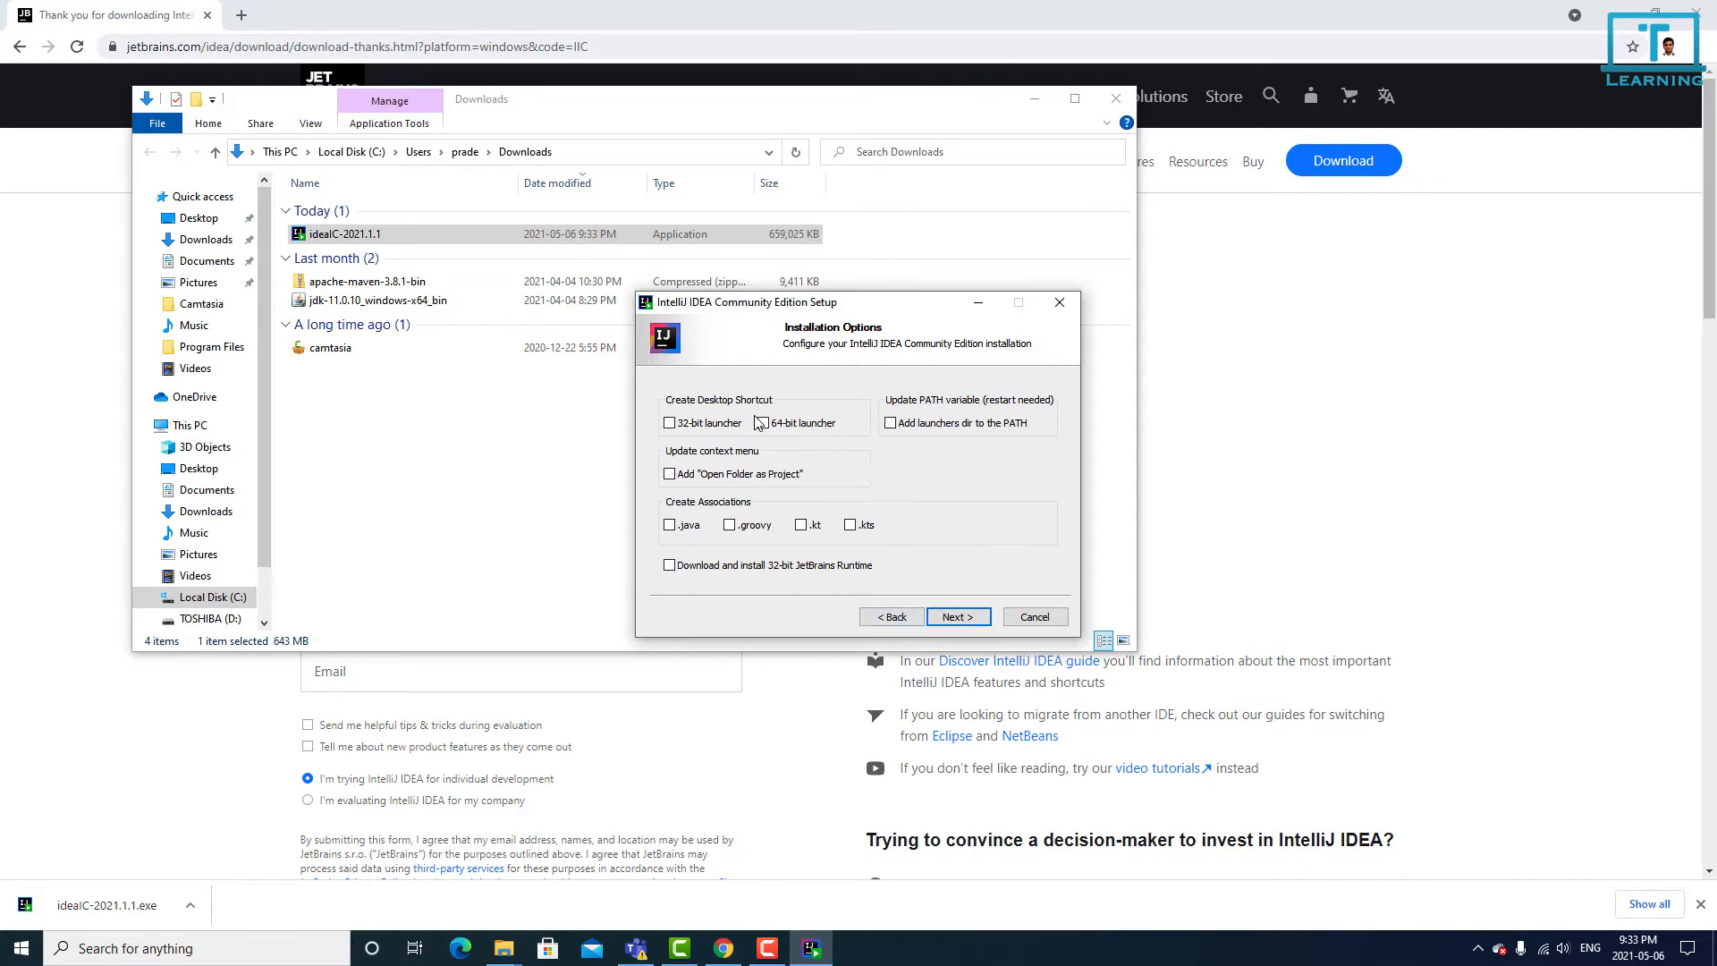
pyautogui.click(955, 617)
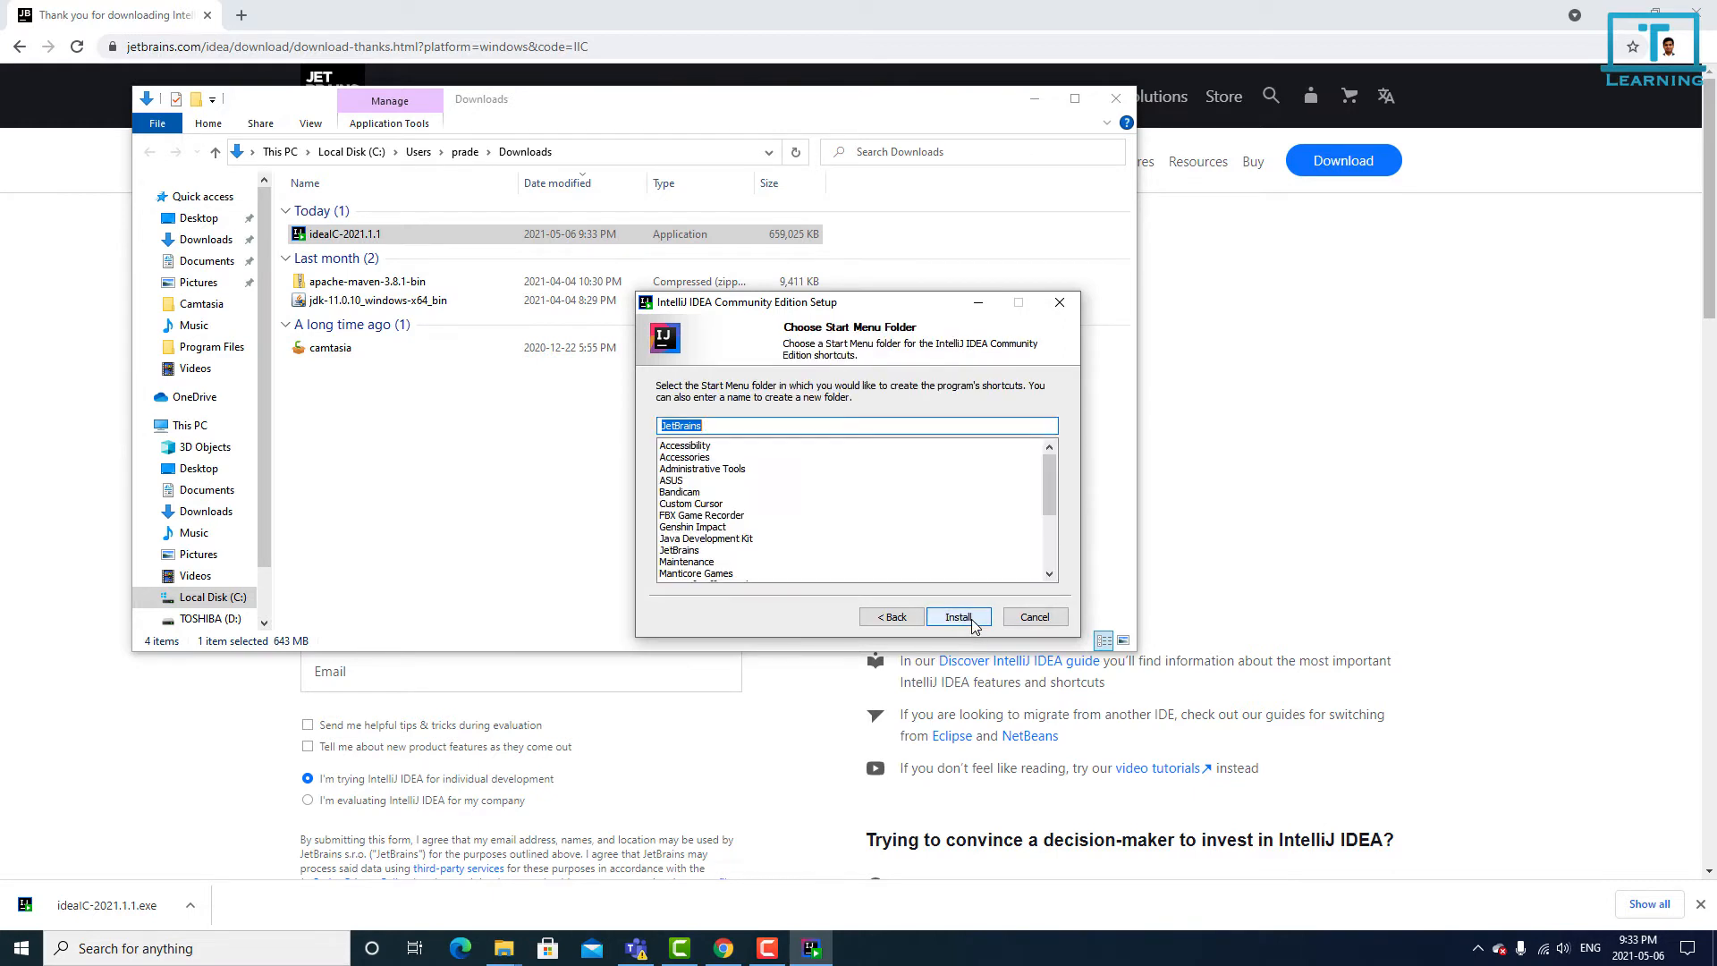
pyautogui.click(971, 619)
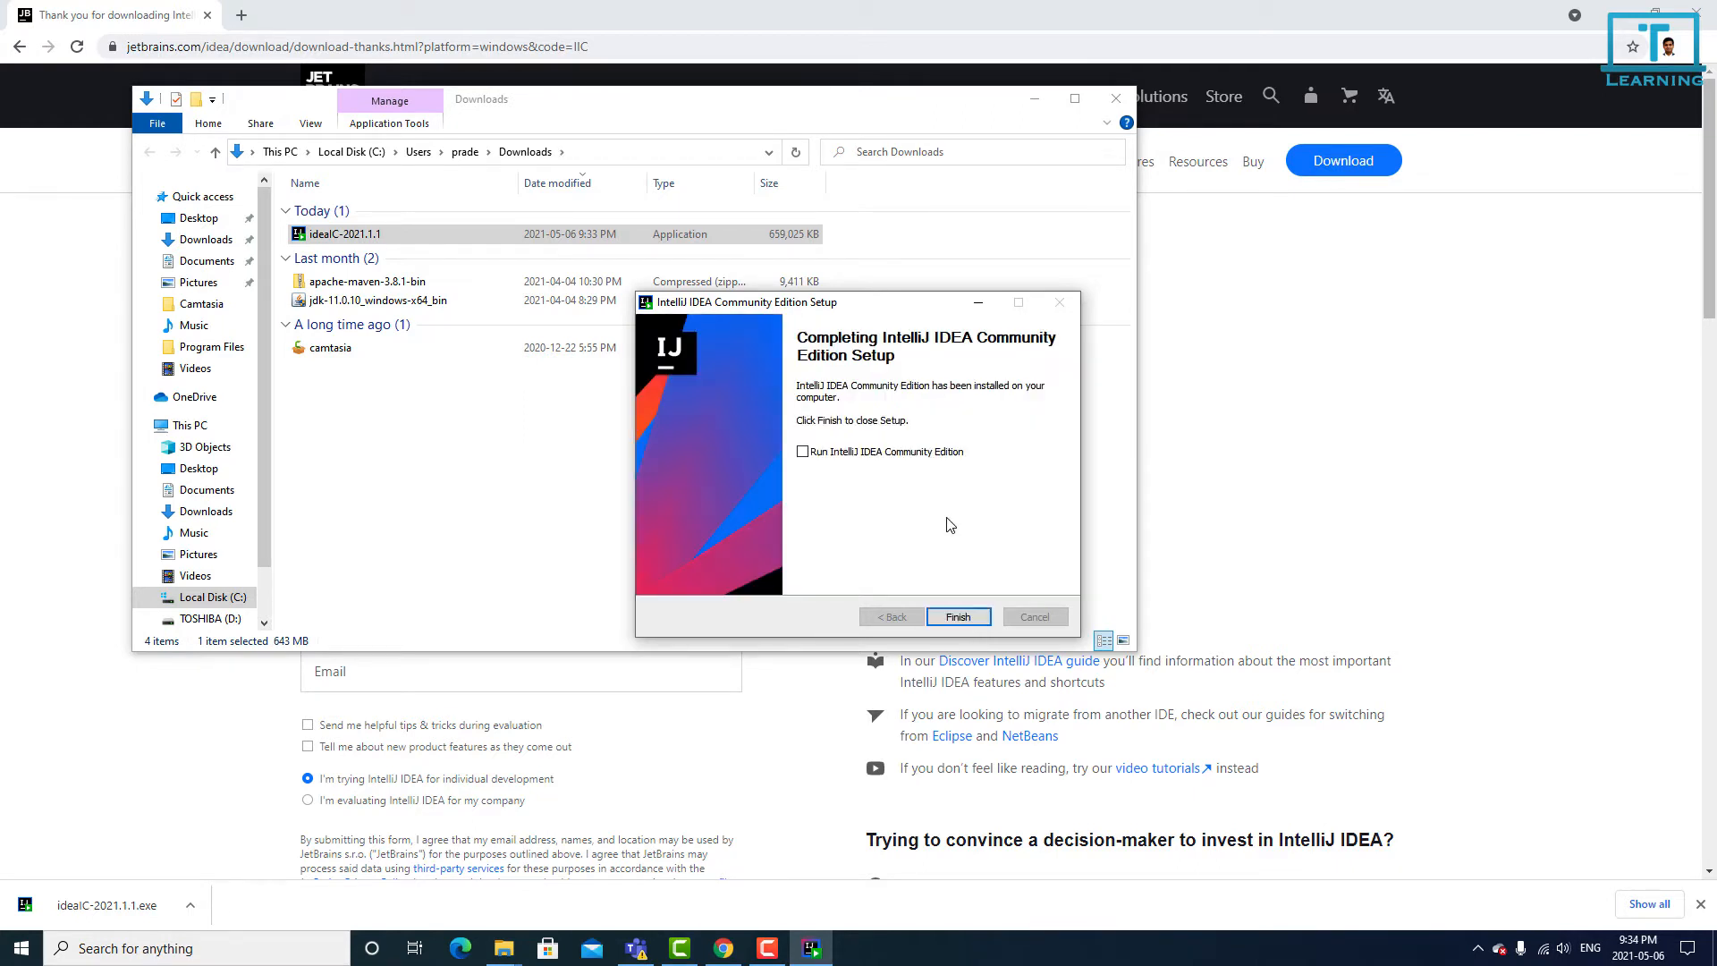
pyautogui.click(957, 617)
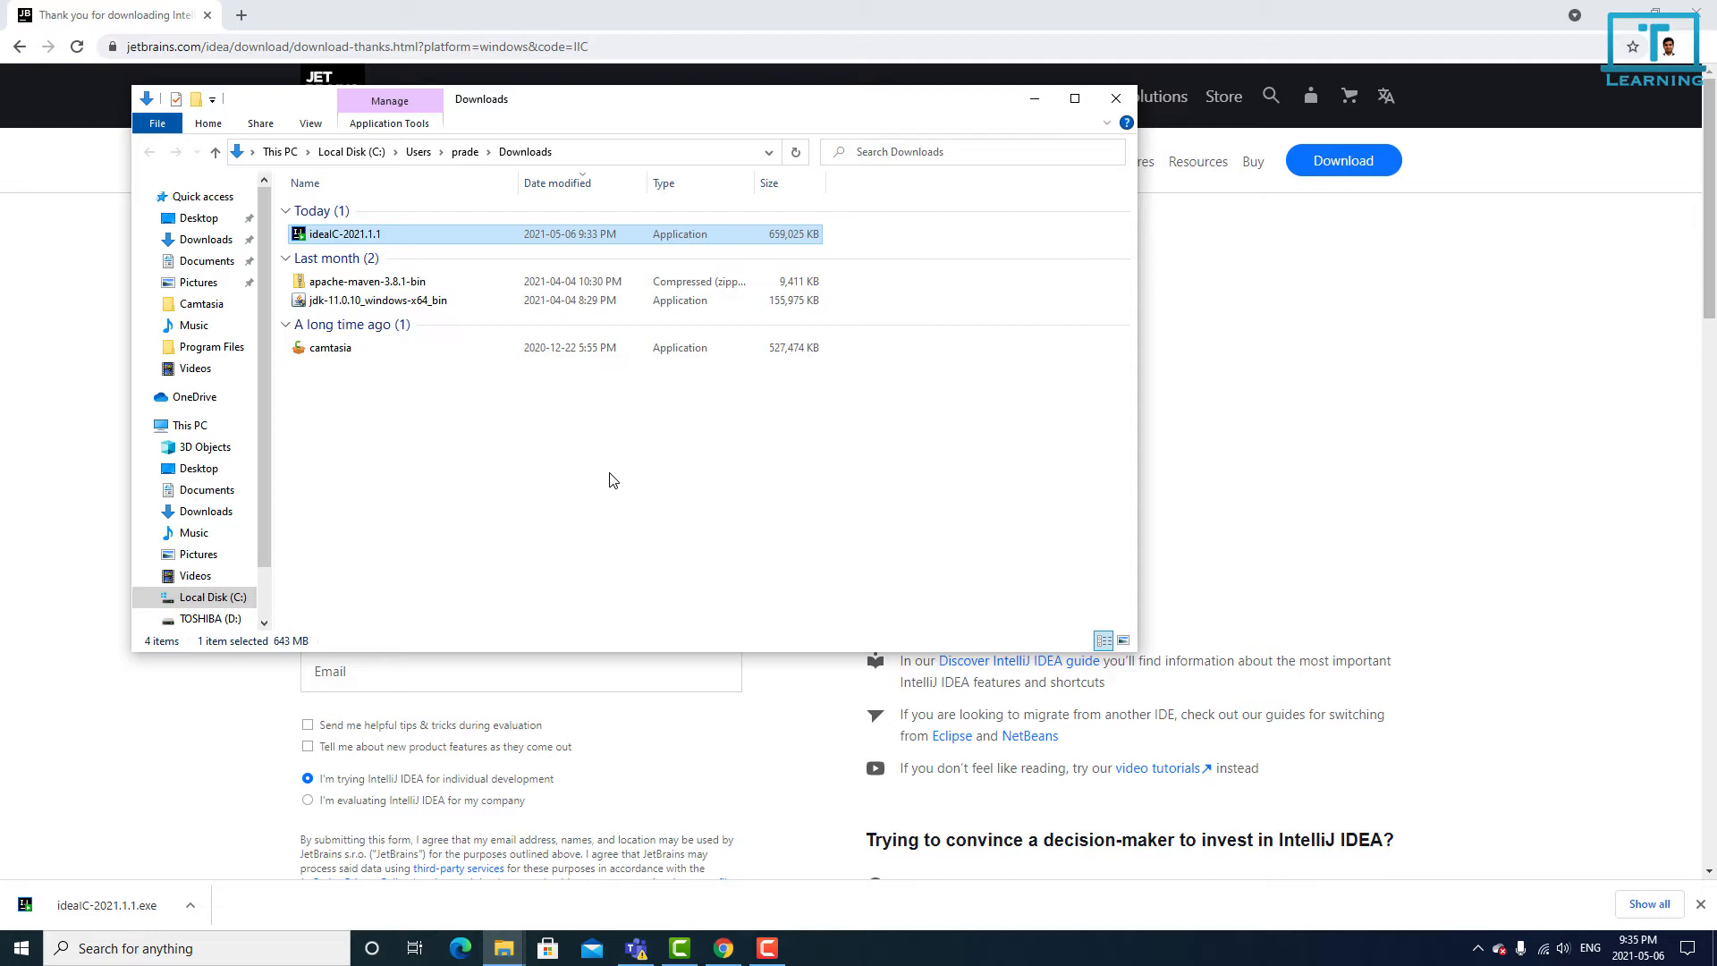
# Step: Find IntelliJ IDEA Community Edition 2021.1.1 through the Windows search and launch it
pyautogui.press('super')
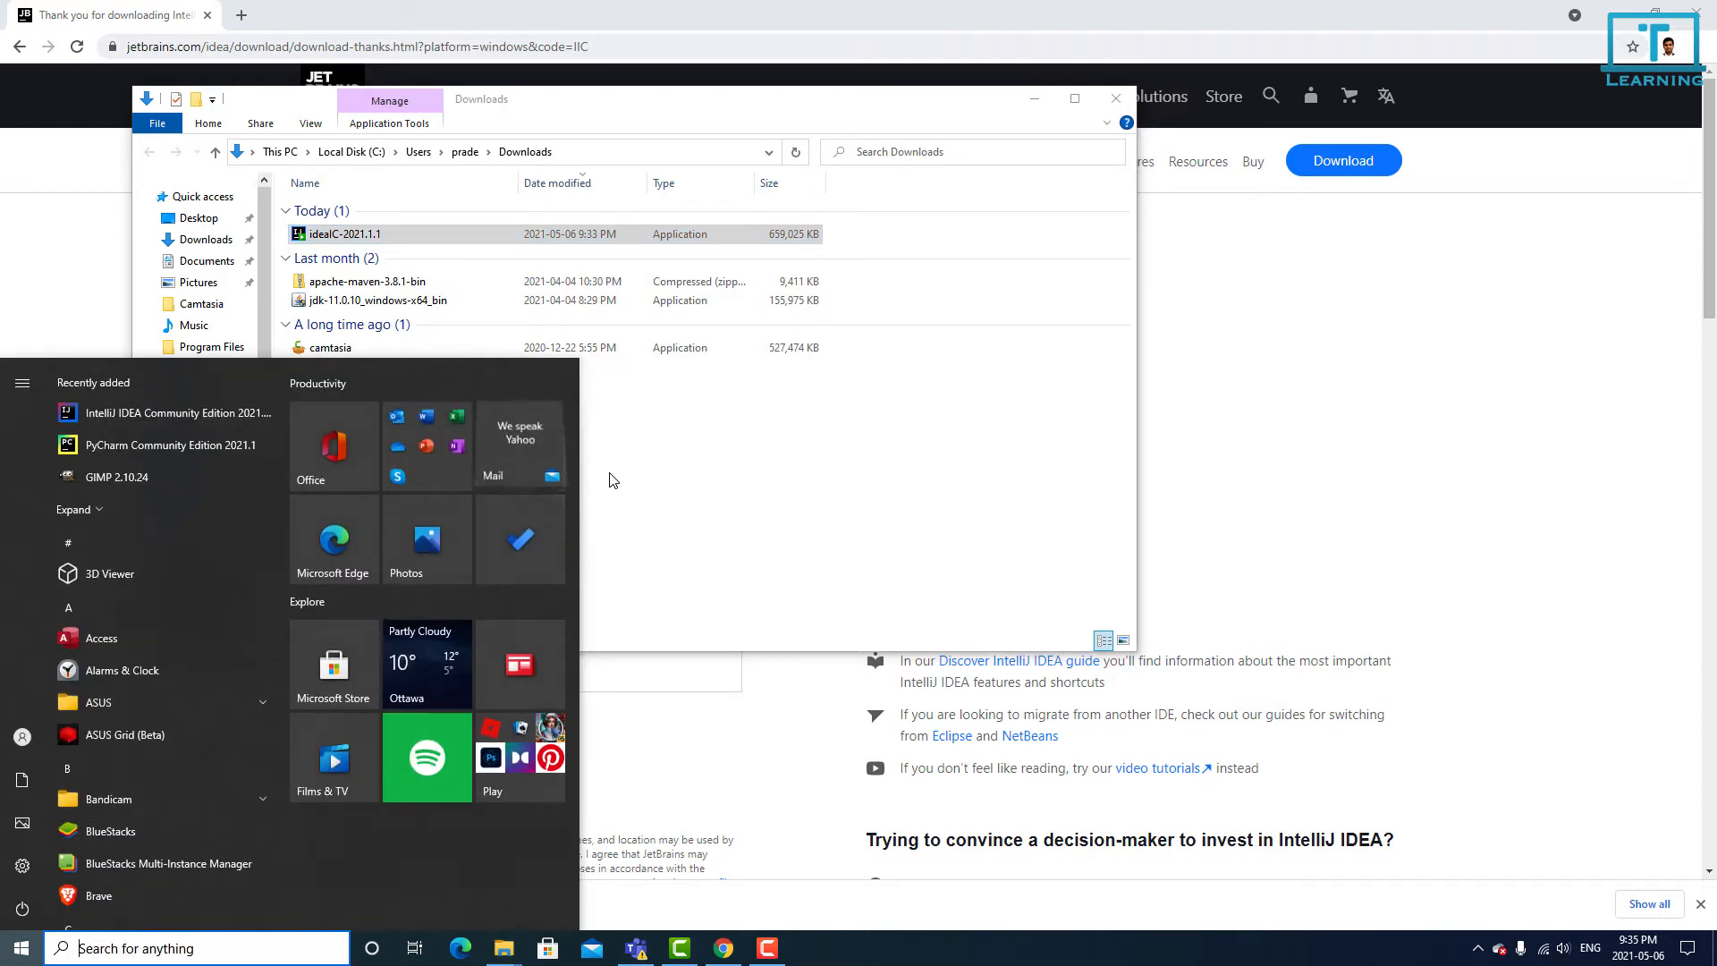
pyautogui.write('intelli')
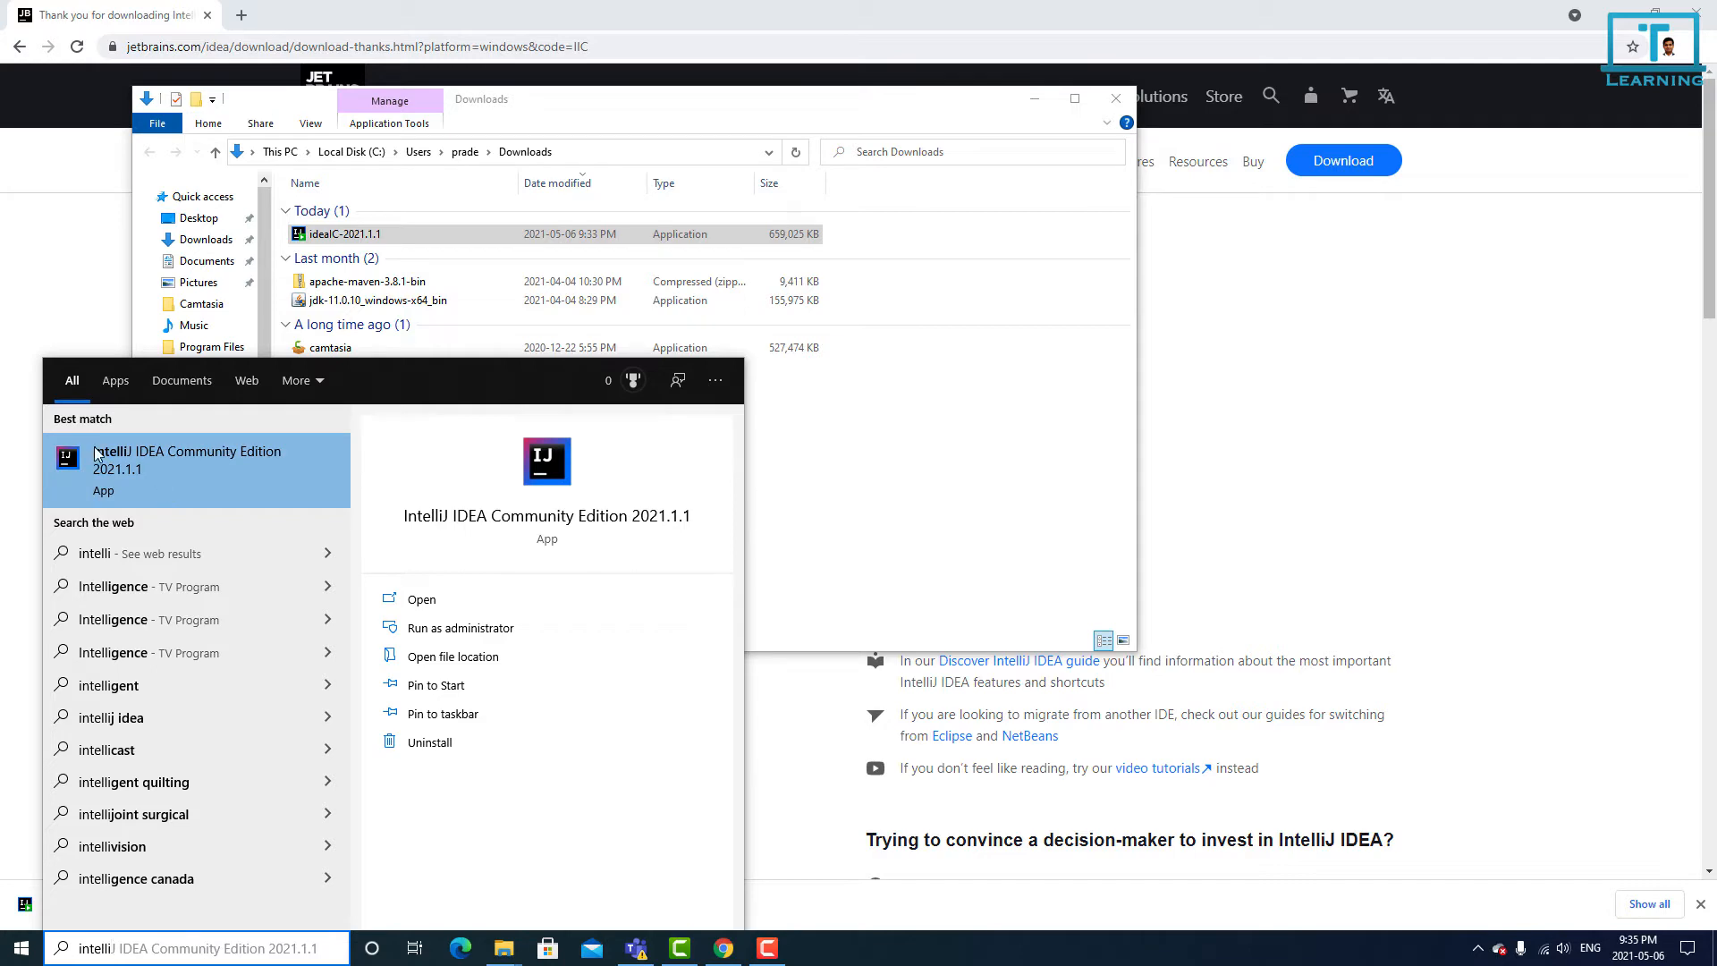
pyautogui.click(187, 465)
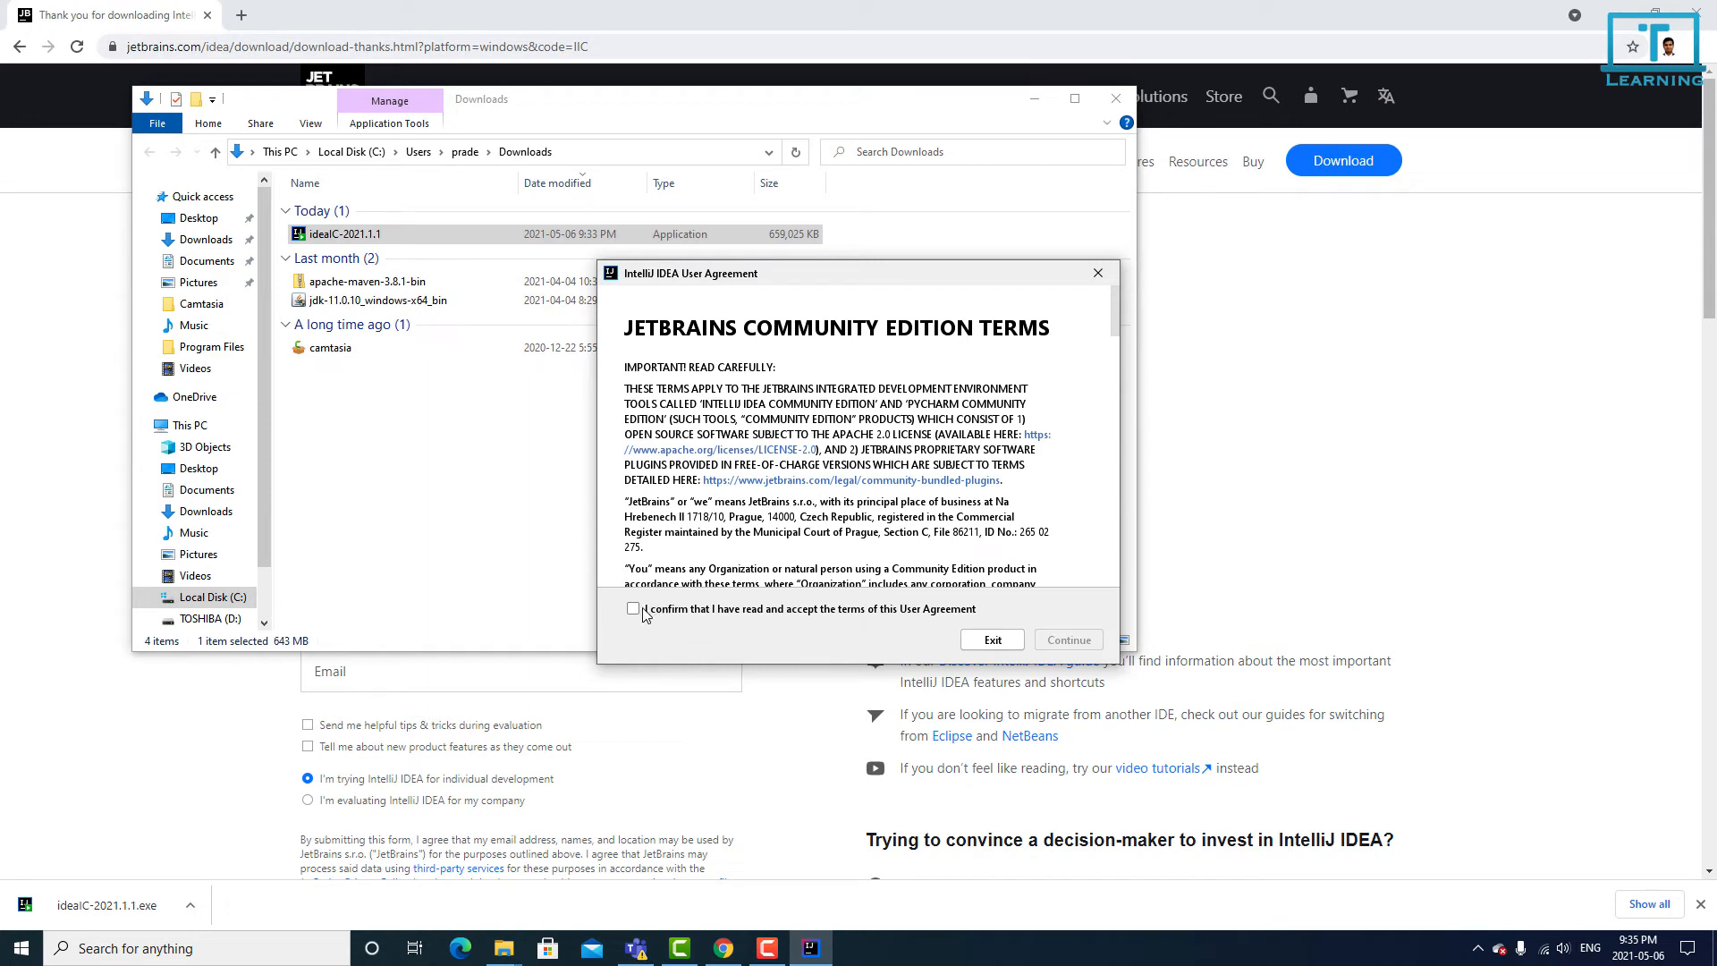
# Step: Accept the JetBrains Community Edition user agreement and decline sending anonymous statistics
pyautogui.click(640, 609)
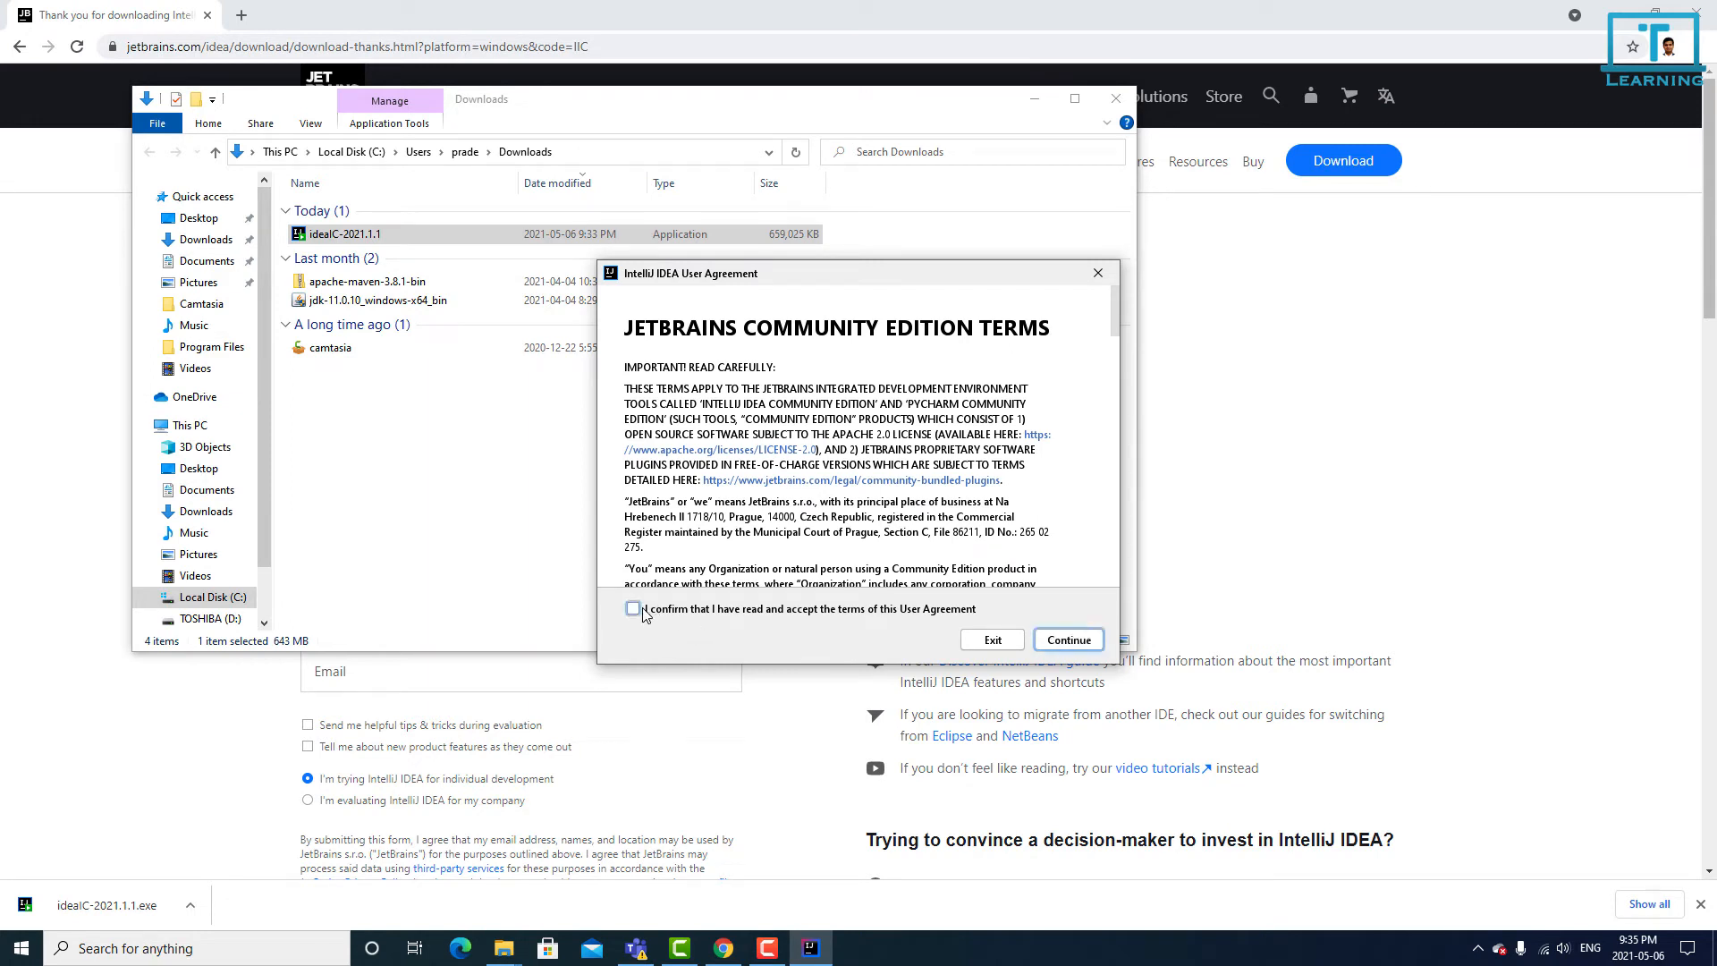
pyautogui.click(1085, 642)
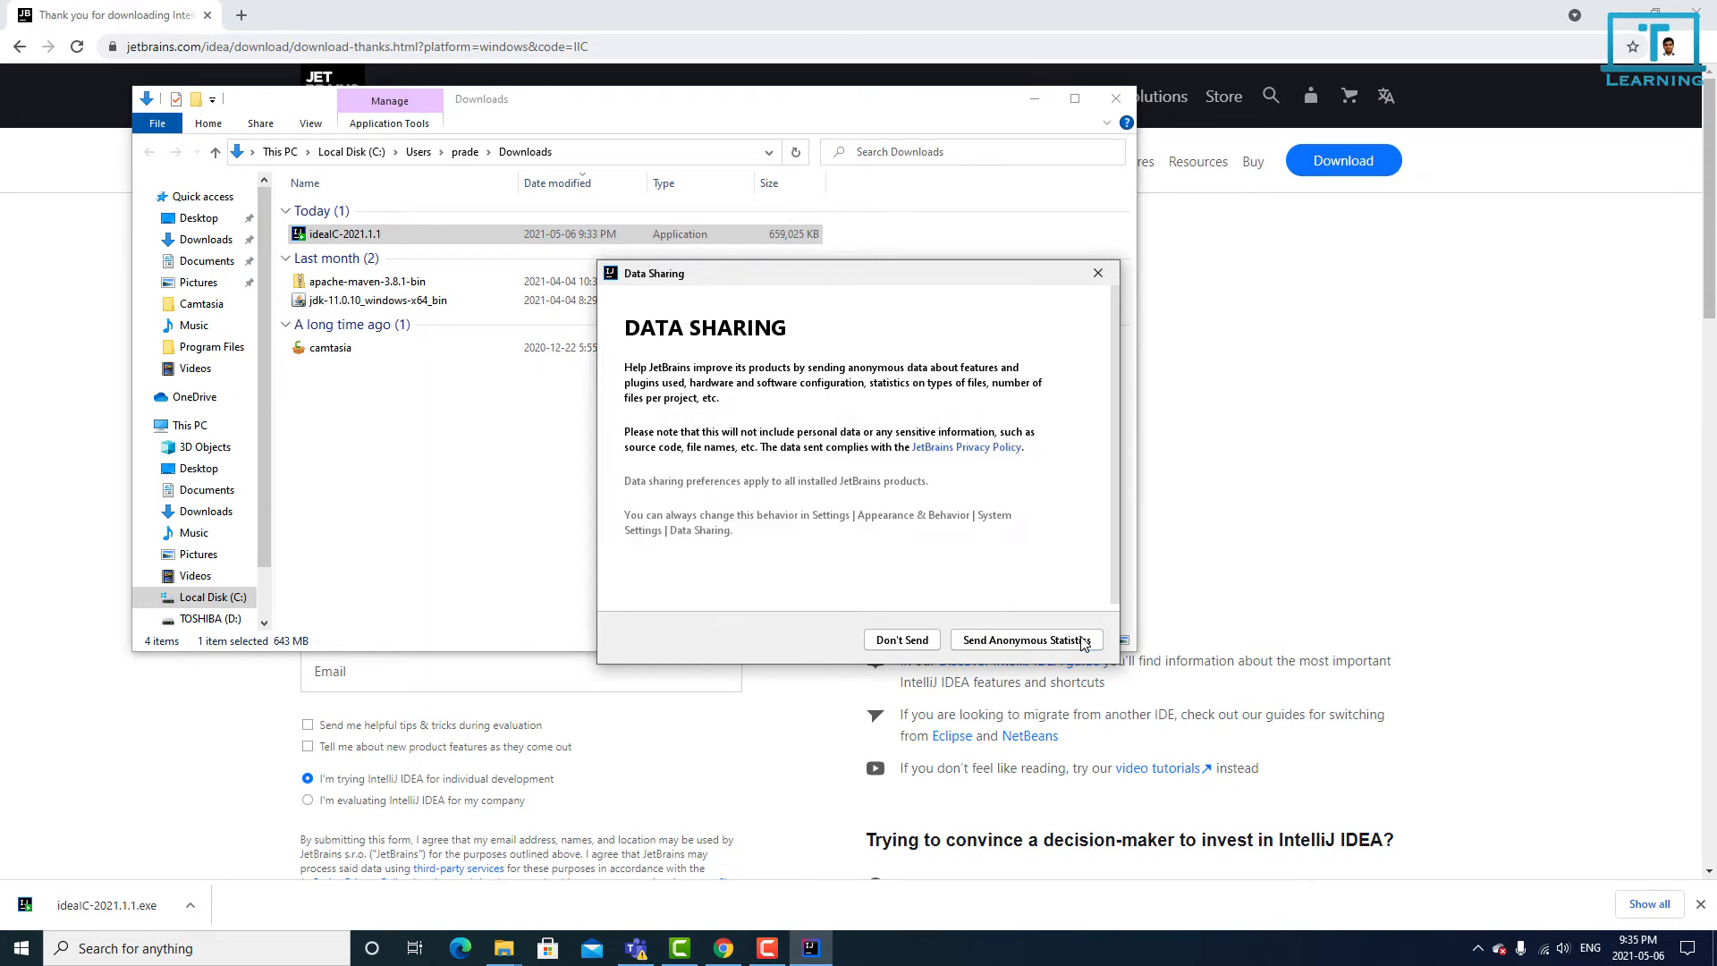
pyautogui.click(918, 640)
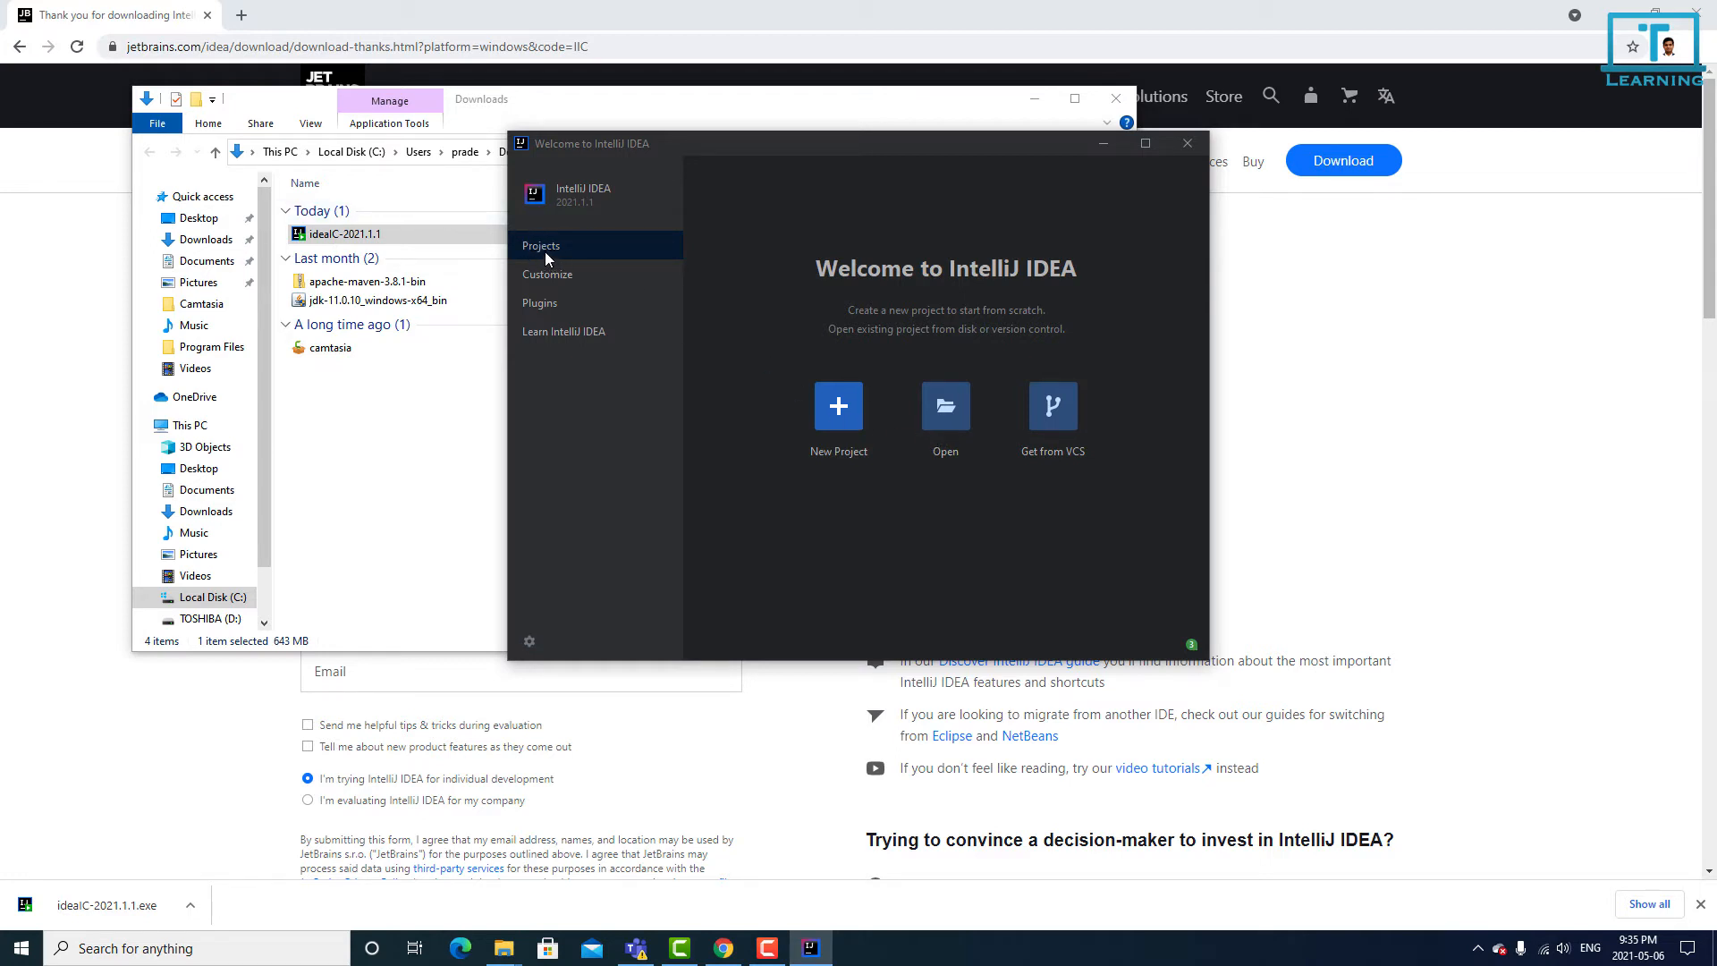
# Step: Create a new Java project named hello-world with project SDK 11, without a template or additional frameworks
pyautogui.click(844, 417)
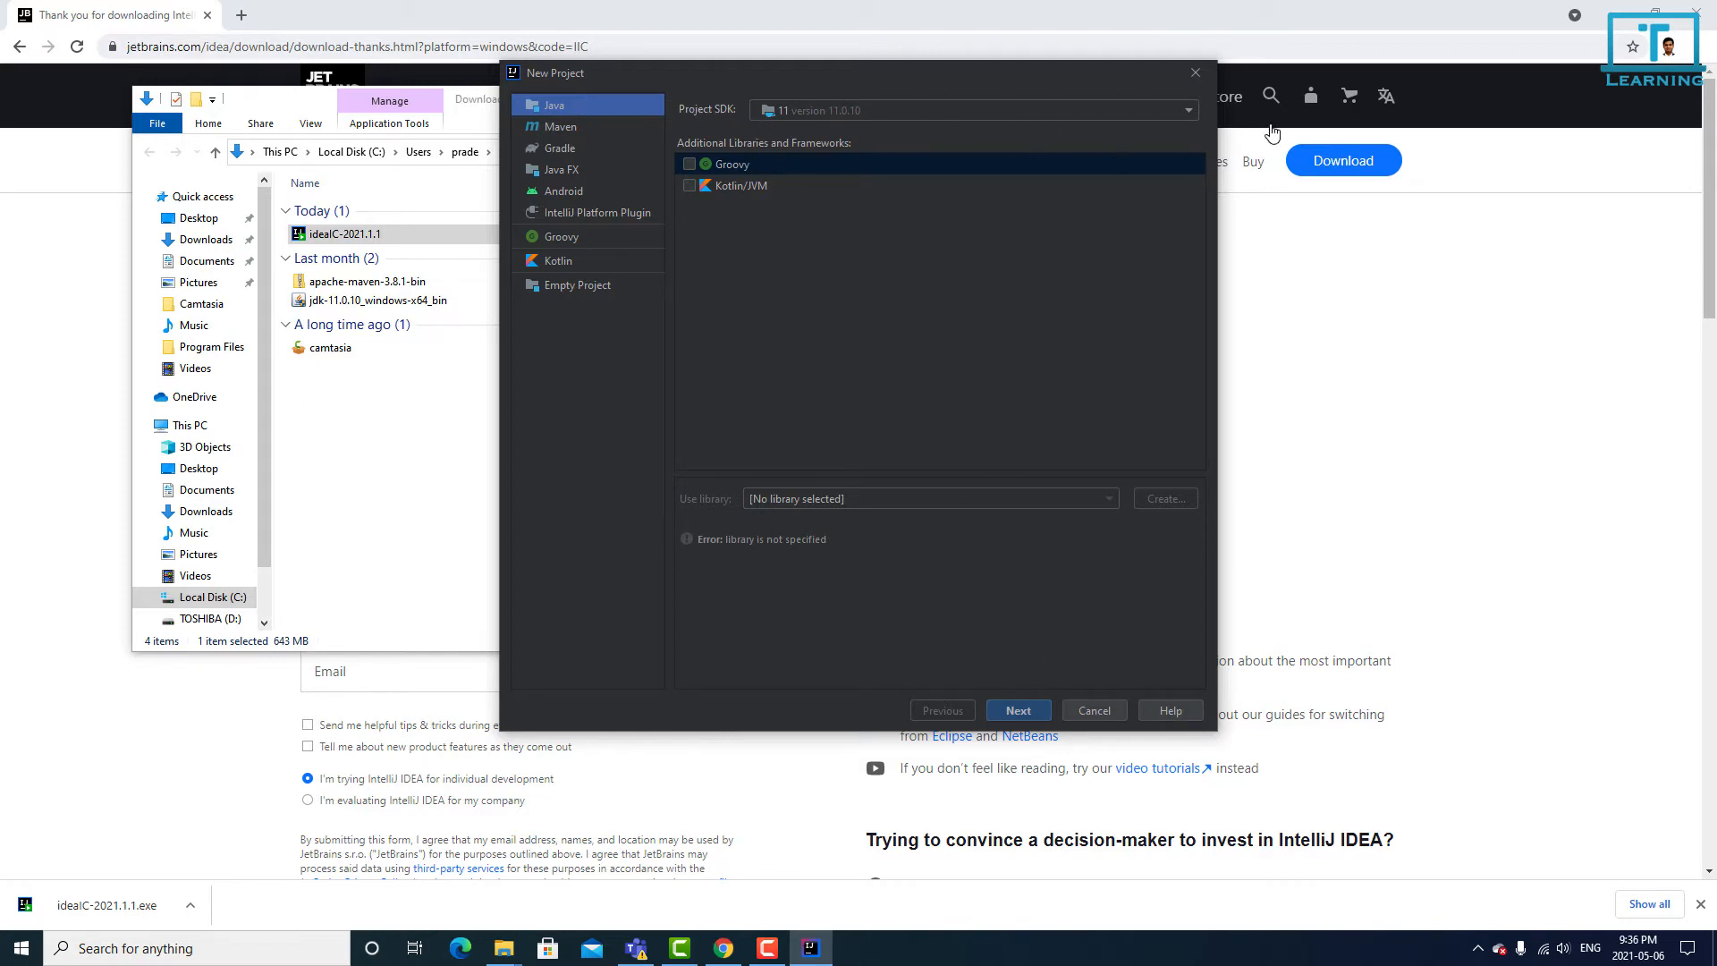
pyautogui.click(1190, 112)
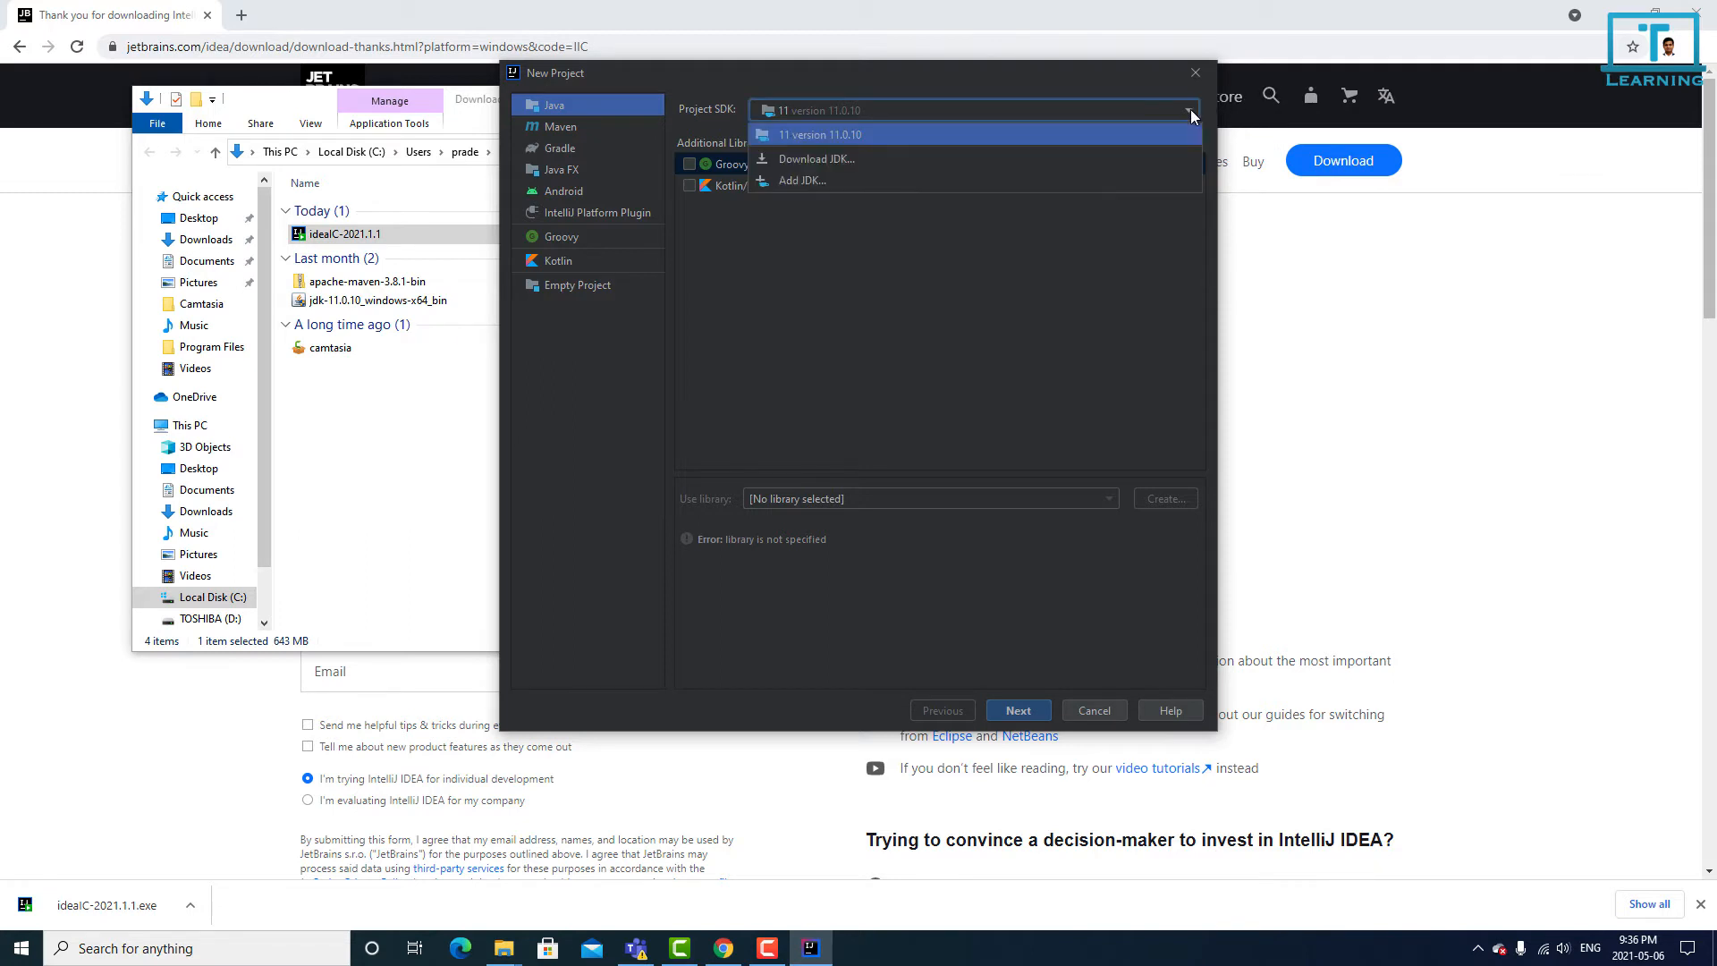
pyautogui.click(1190, 112)
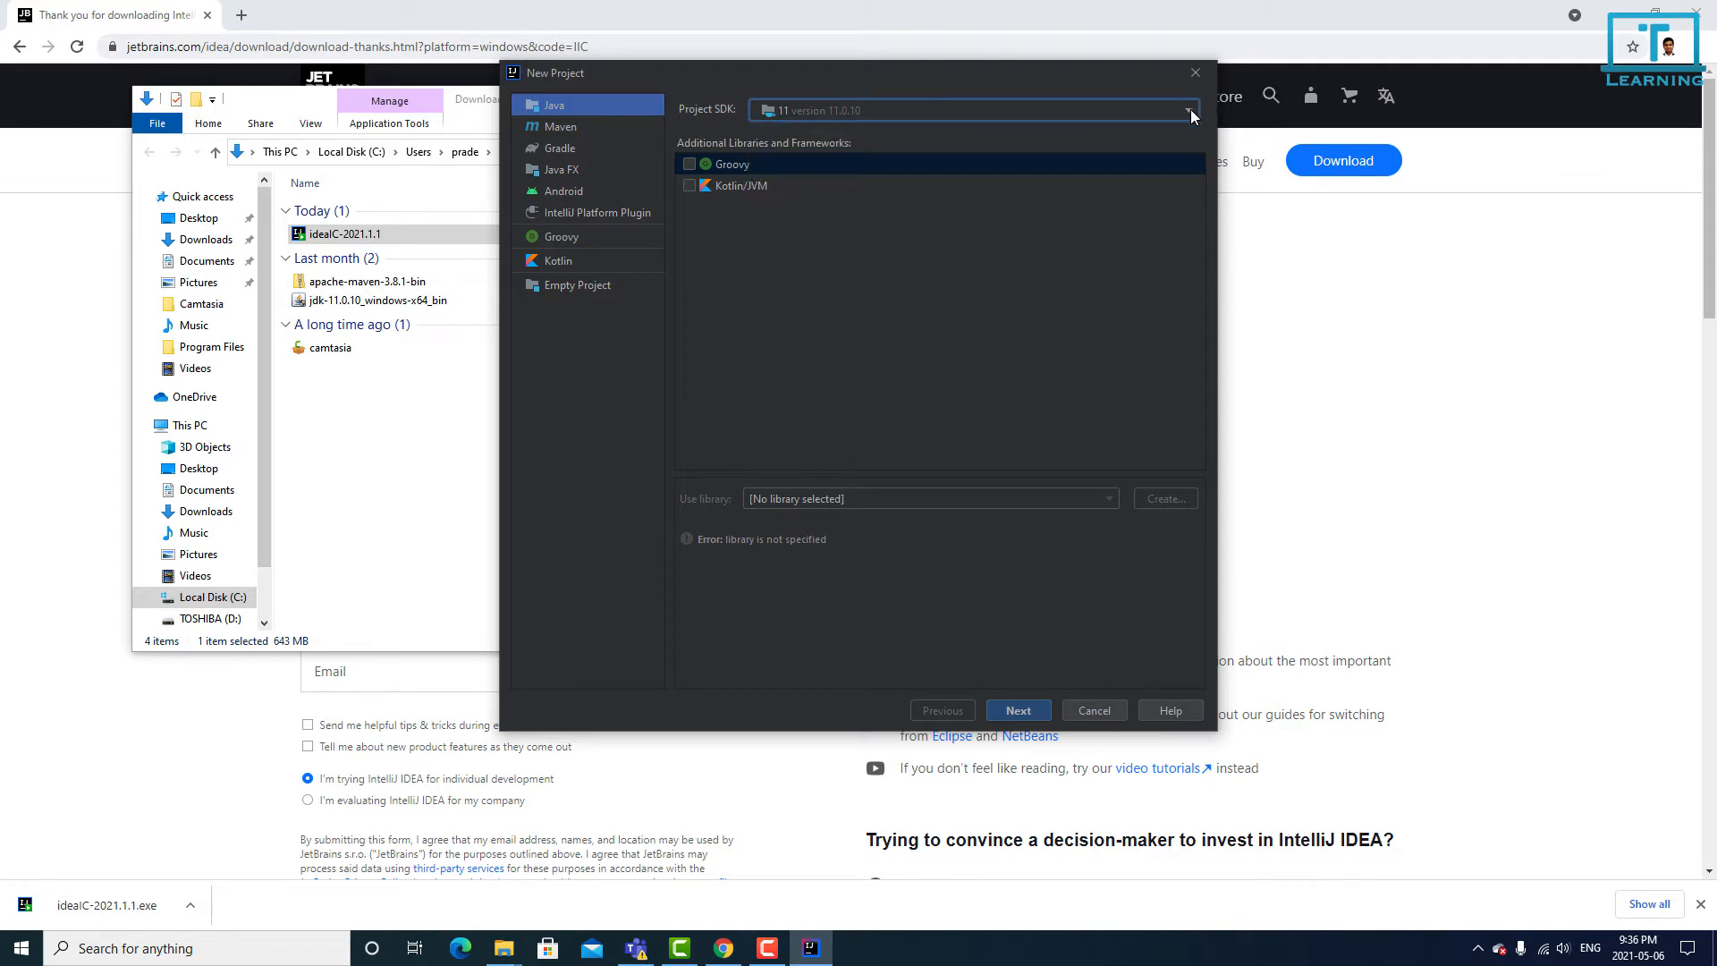
pyautogui.click(1027, 713)
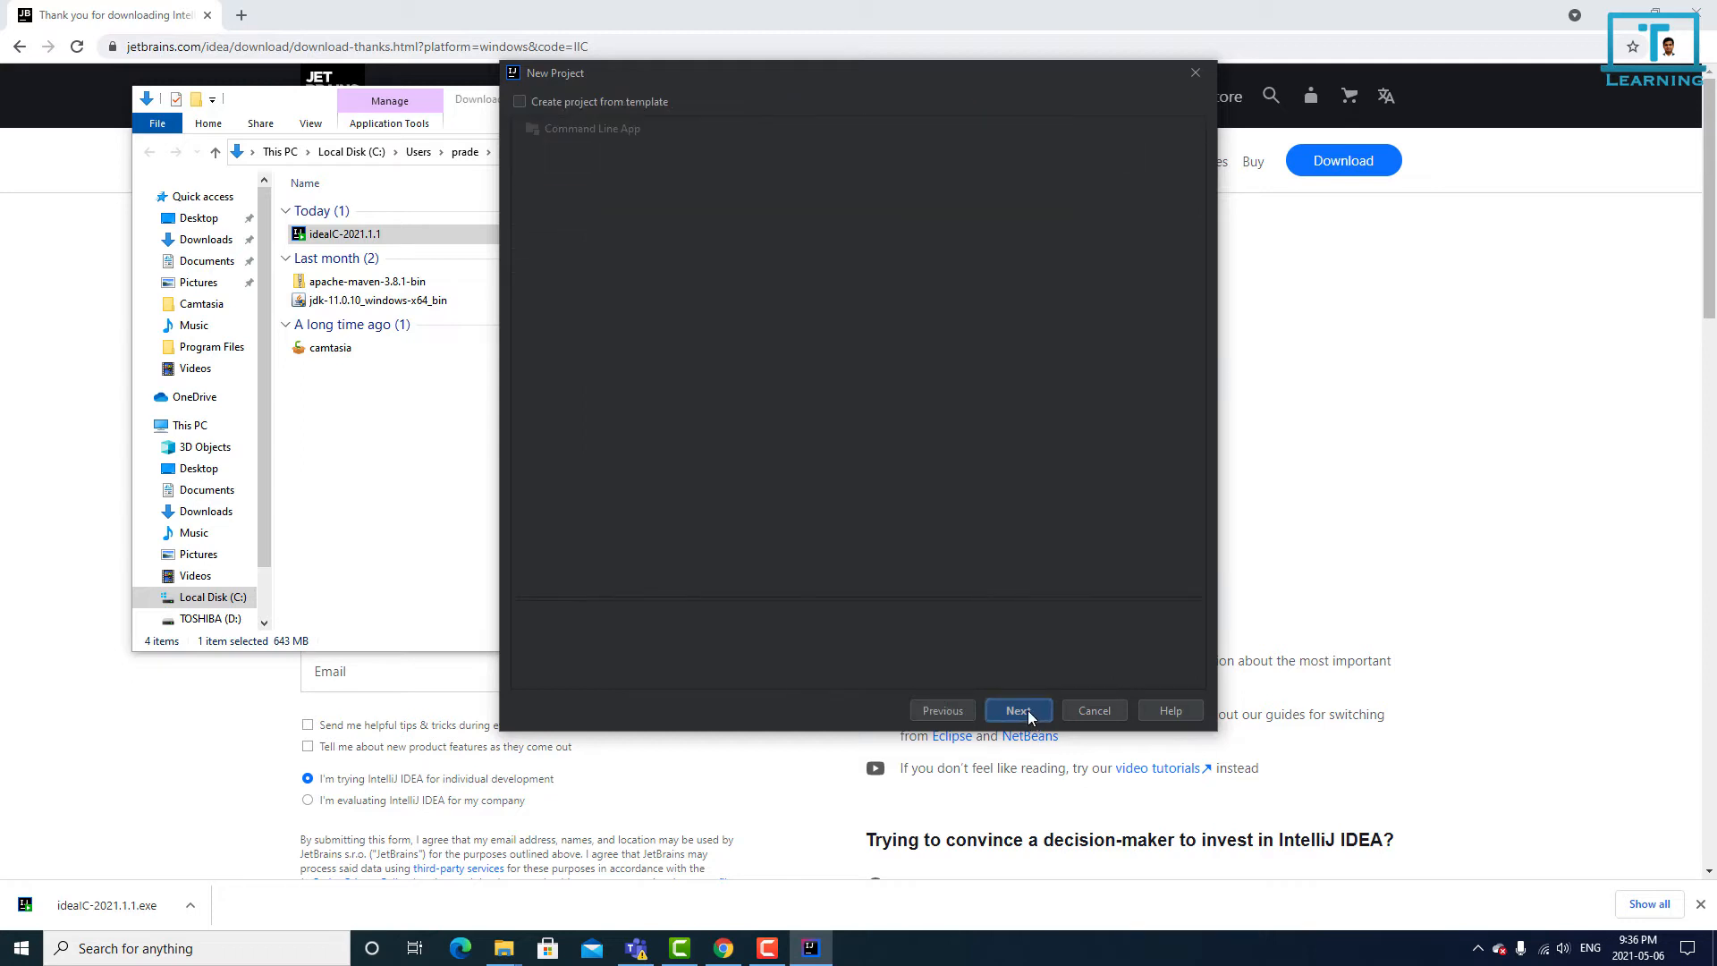
pyautogui.click(1020, 711)
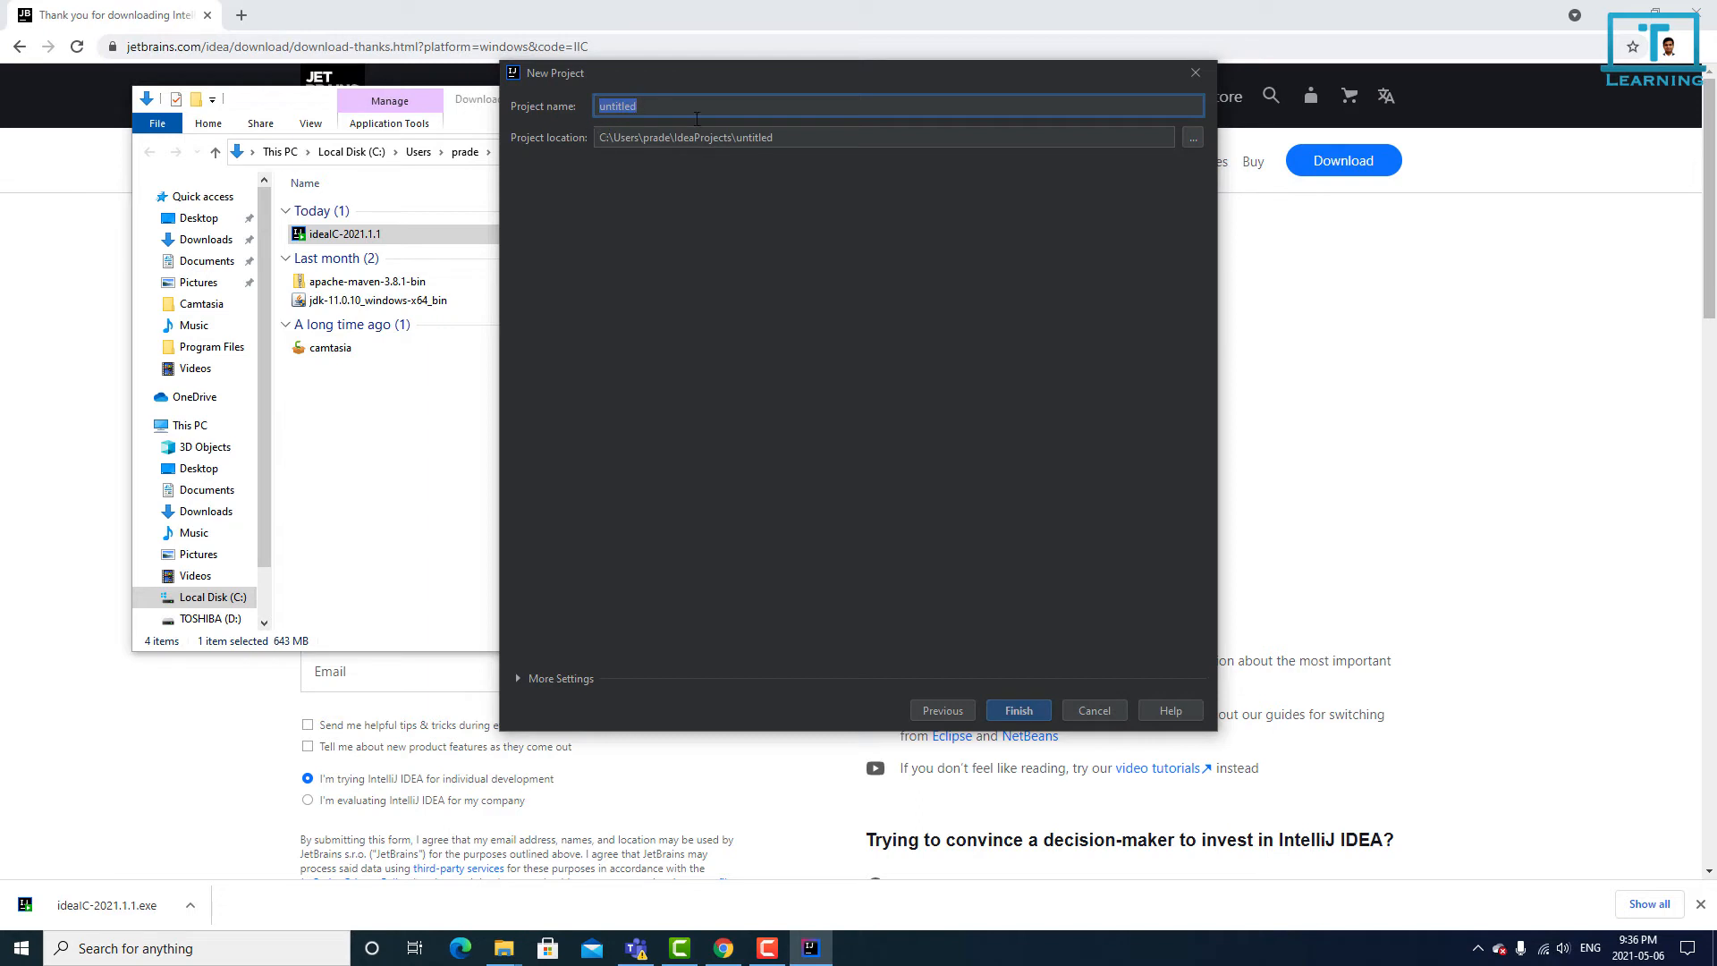
pyautogui.write('hello-world')
pyautogui.click(1018, 710)
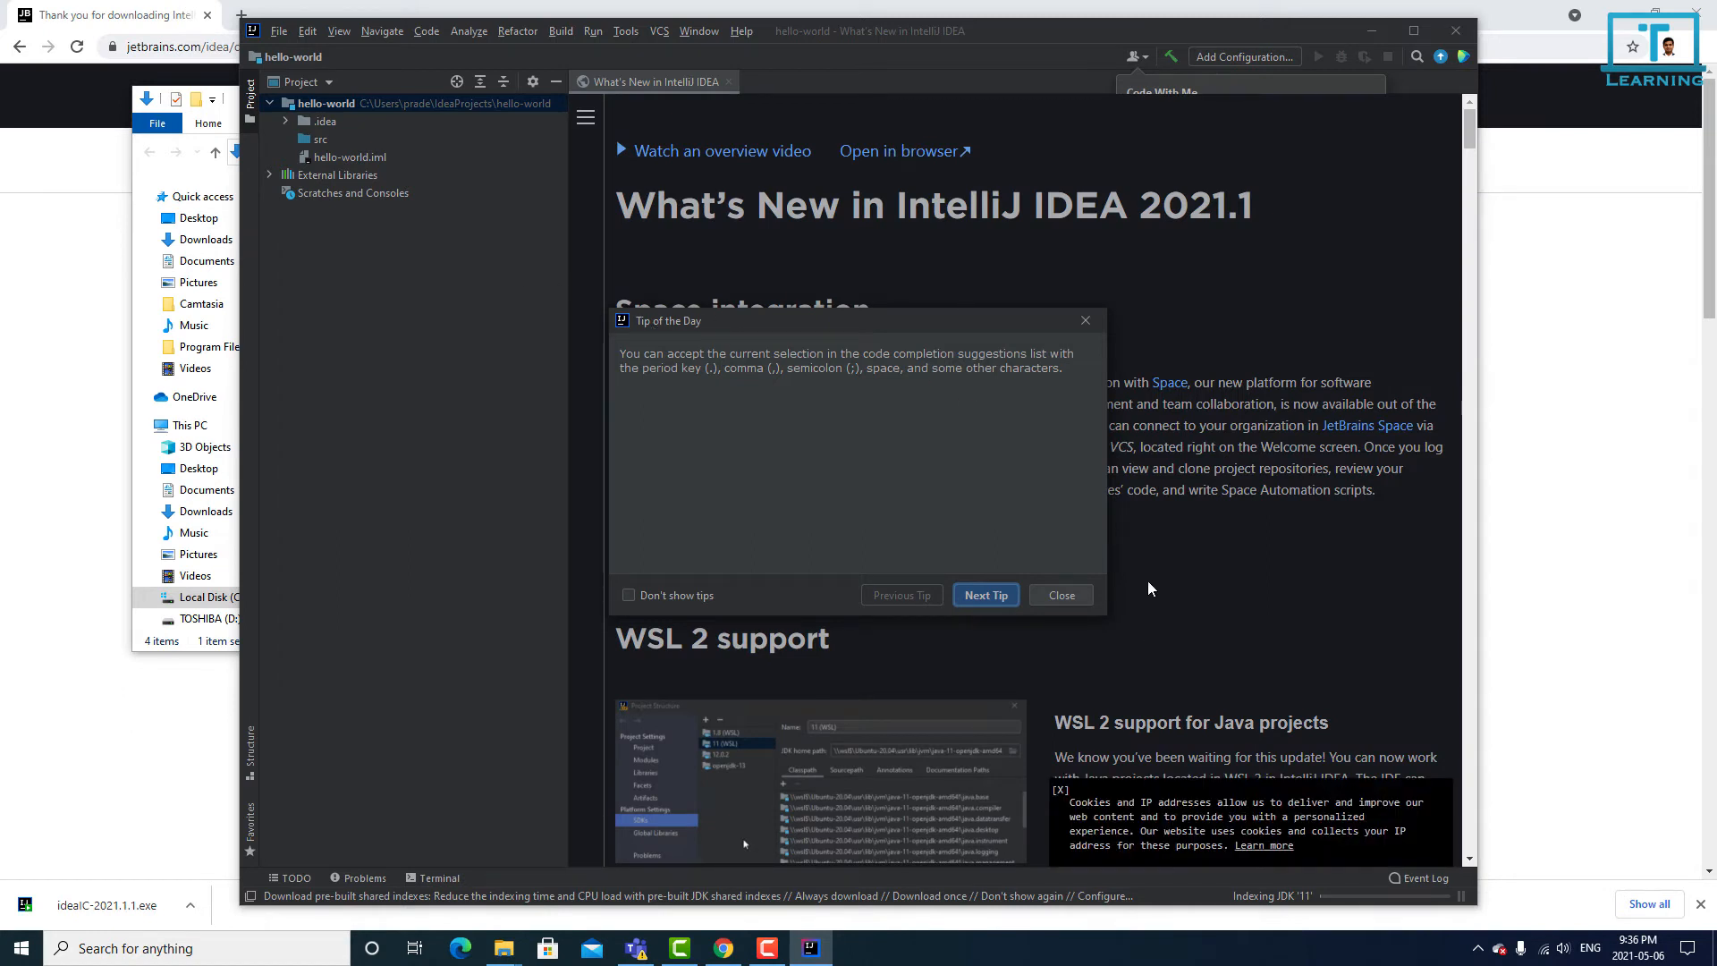
# Step: Dismiss the Tip of the Day and Code With Me popups and maximize the project window
pyautogui.click(1063, 595)
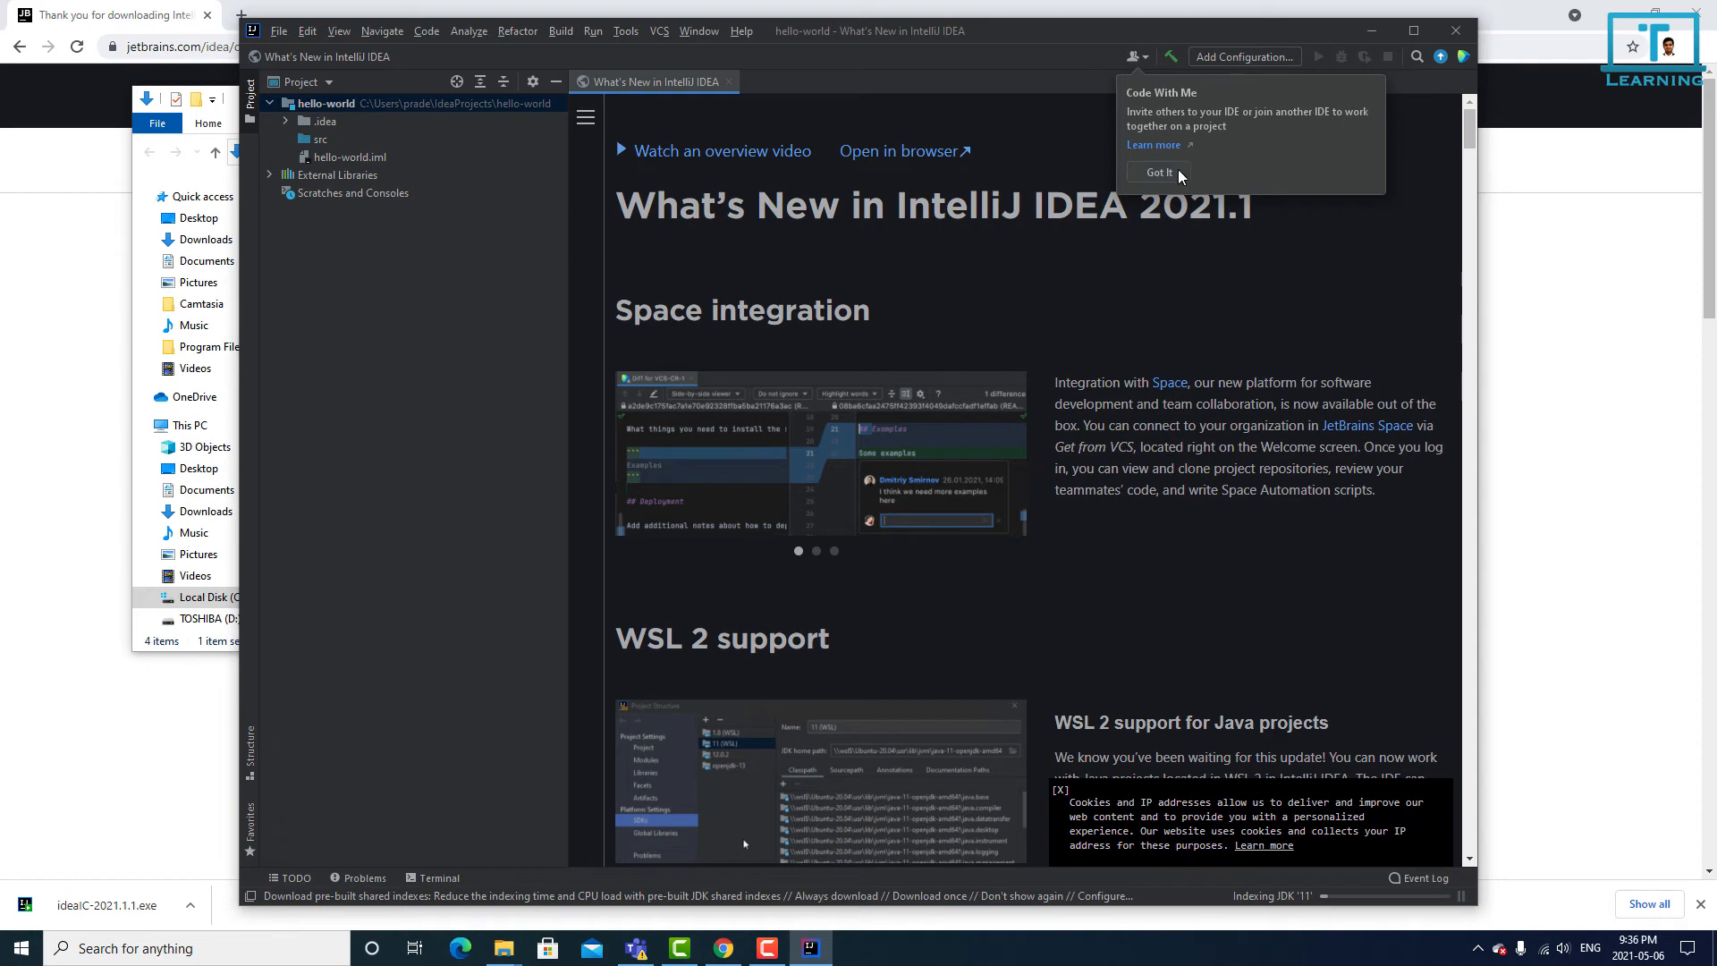
pyautogui.click(1159, 171)
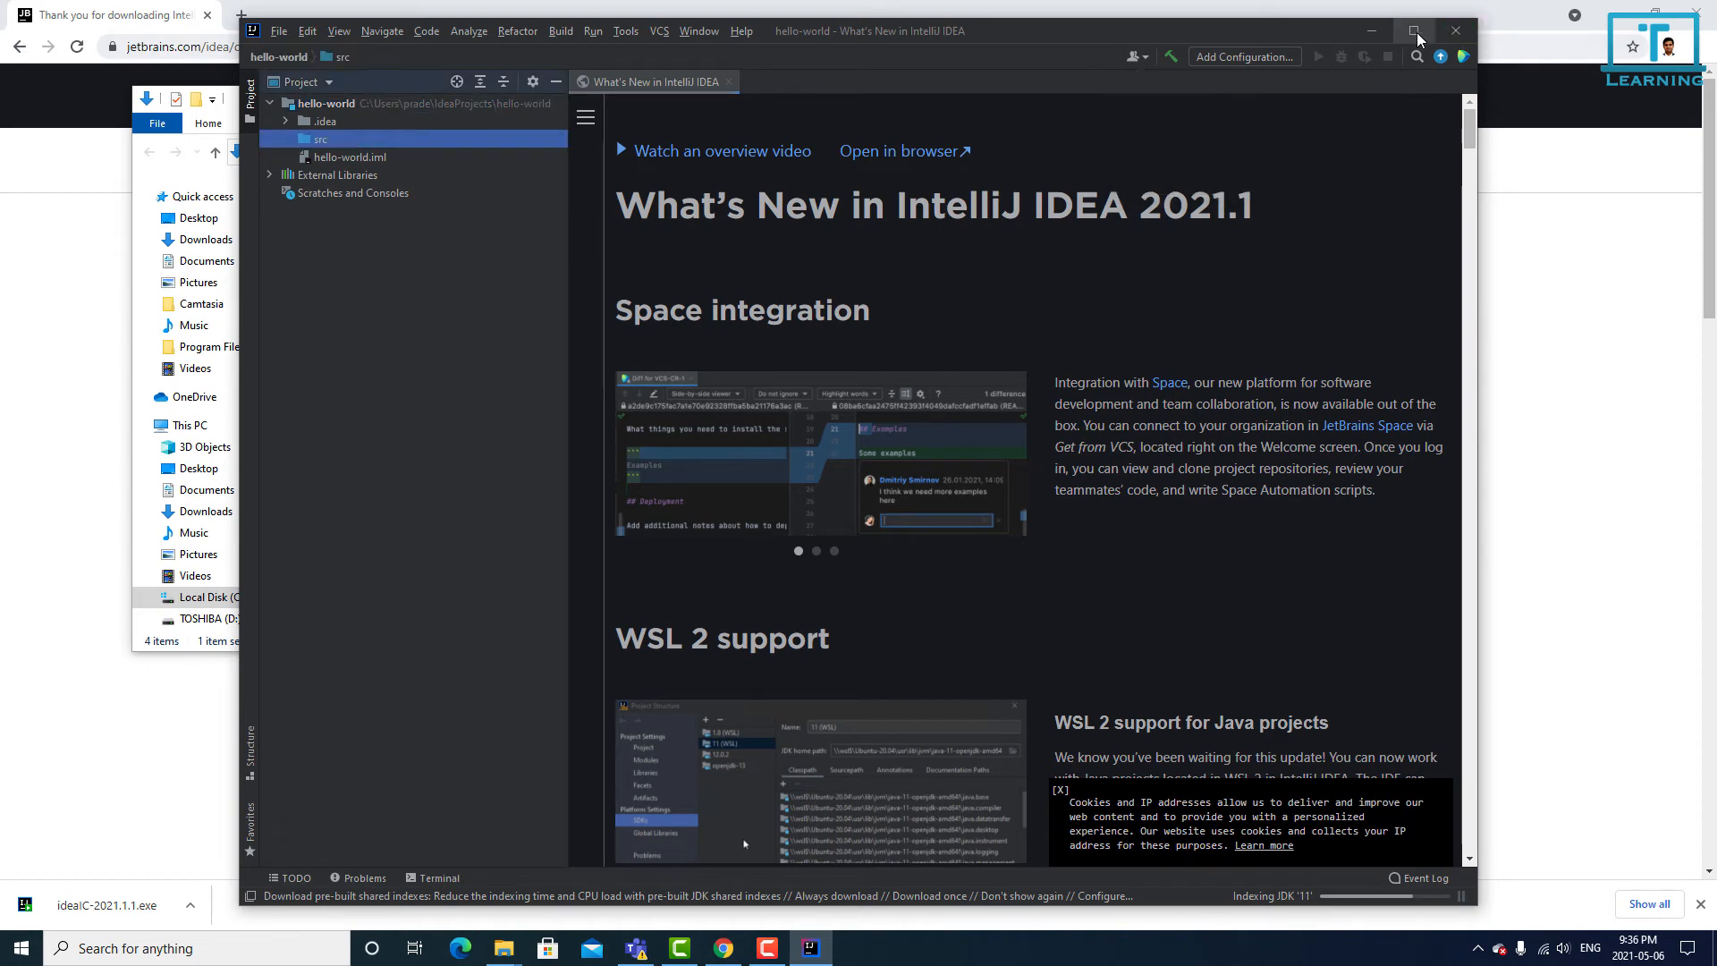
pyautogui.click(1414, 31)
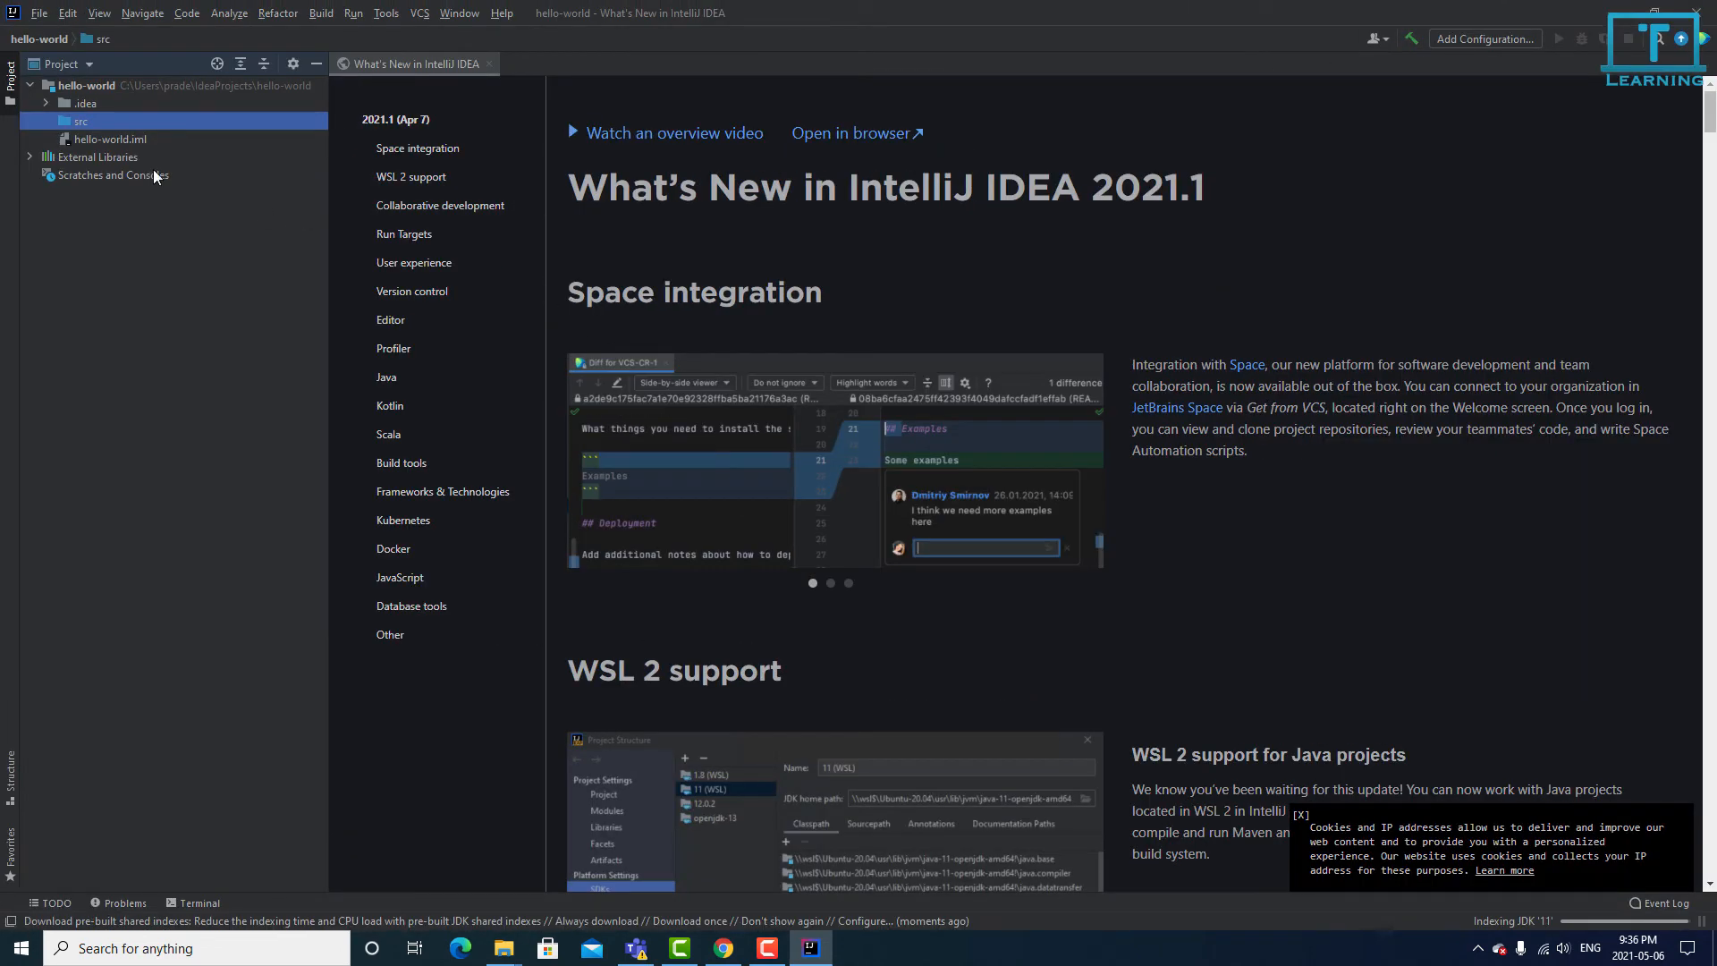
# Step: Create a new package named hello inside the project's src folder
pyautogui.click(83, 87)
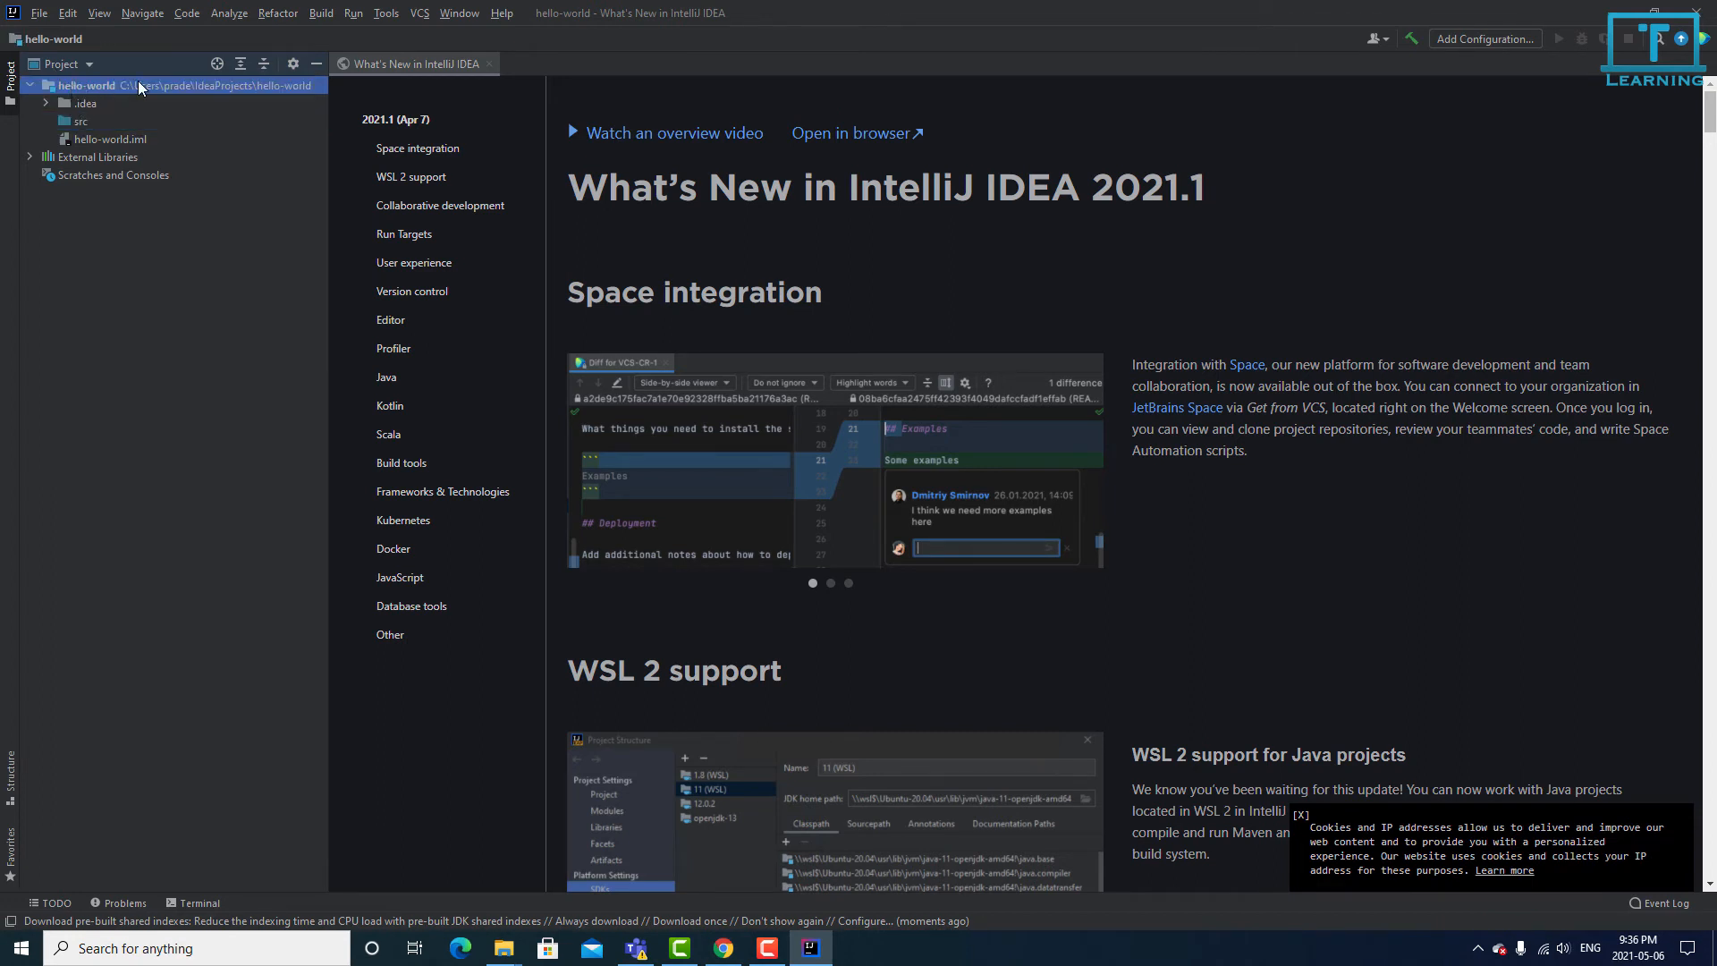
pyautogui.click(68, 125)
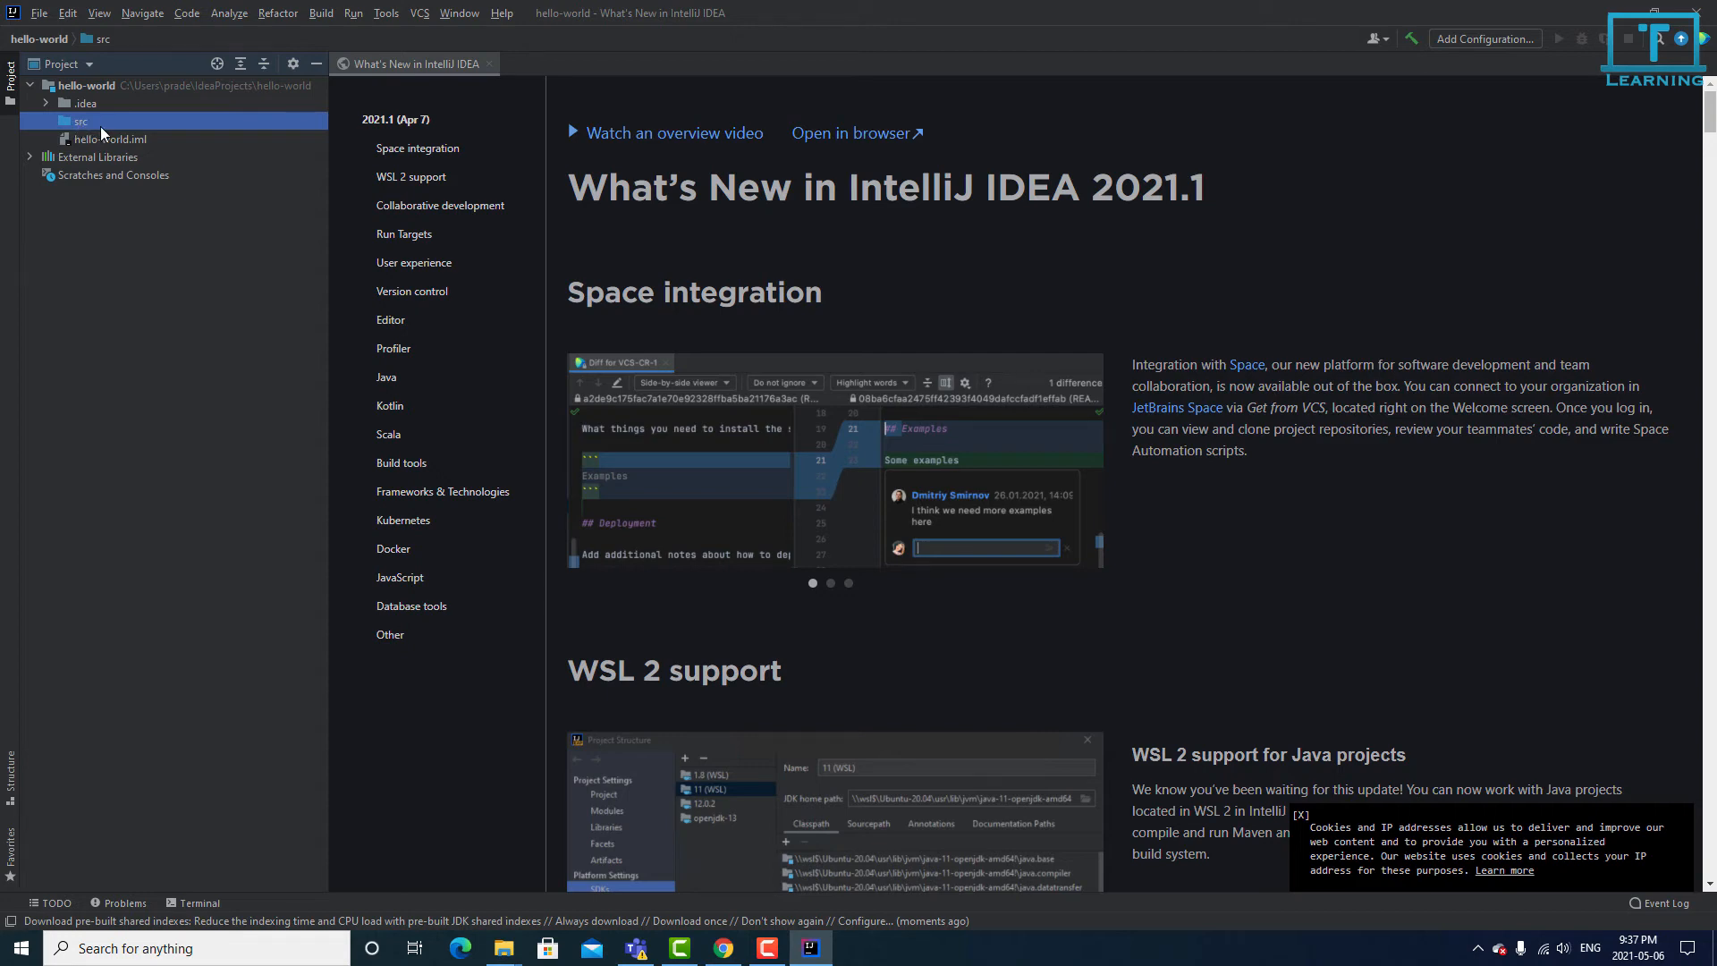
pyautogui.rightClick(103, 130)
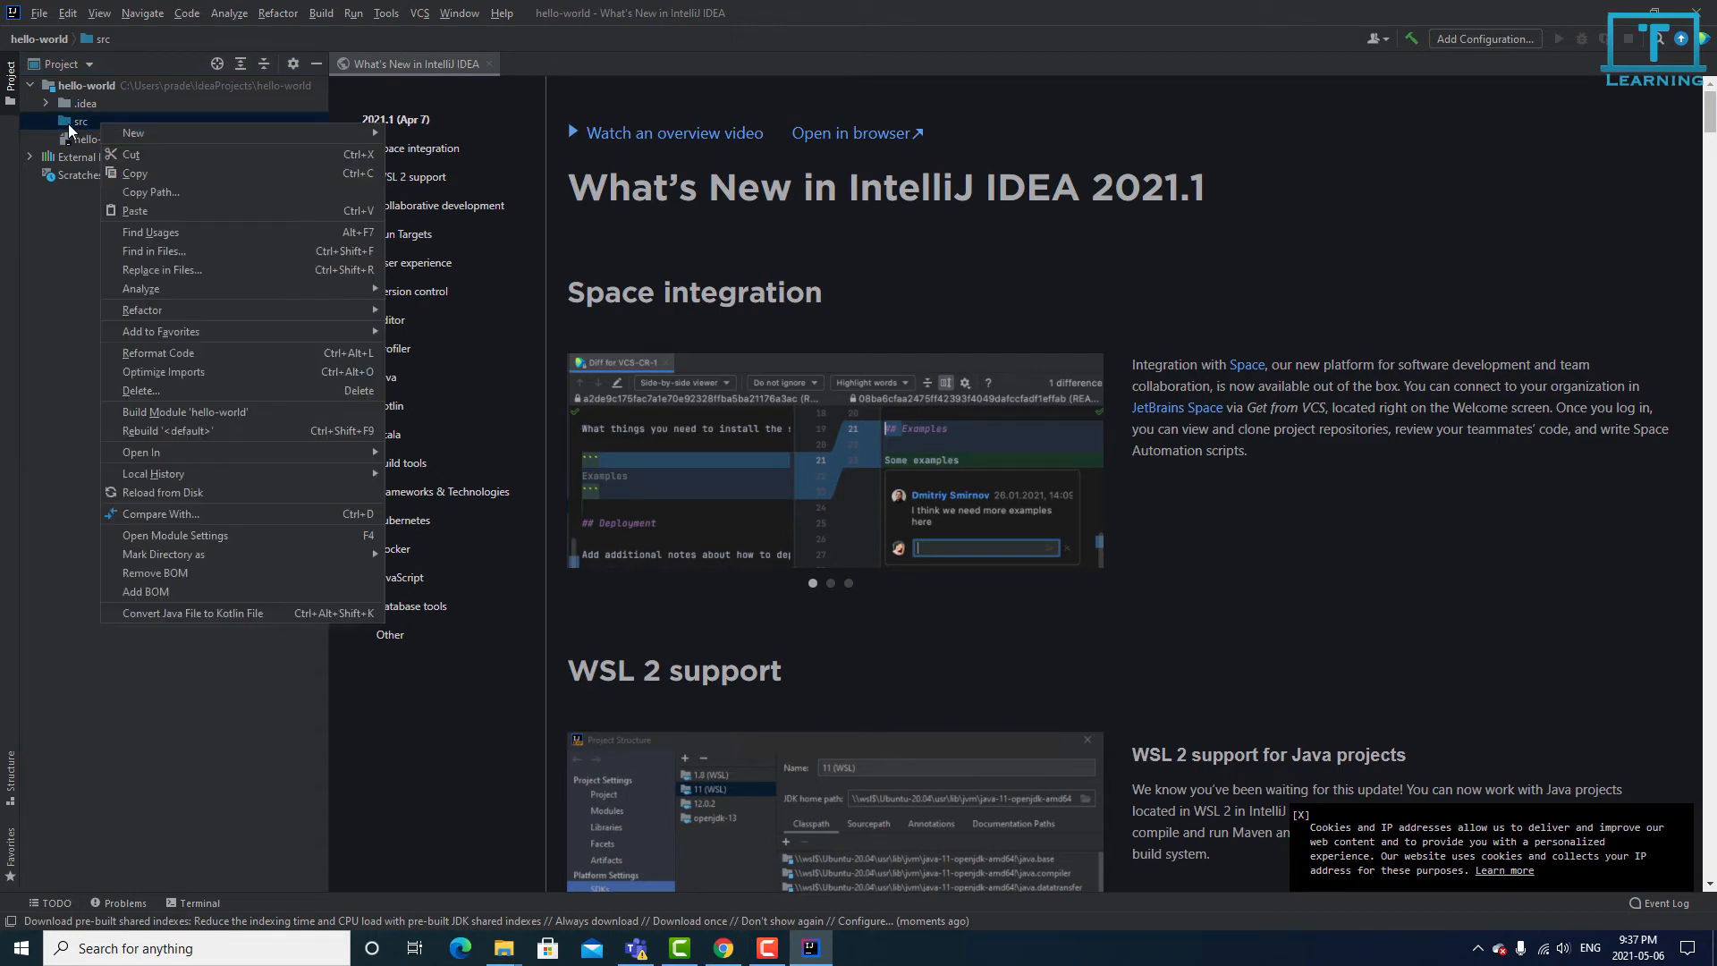
pyautogui.moveTo(137, 141)
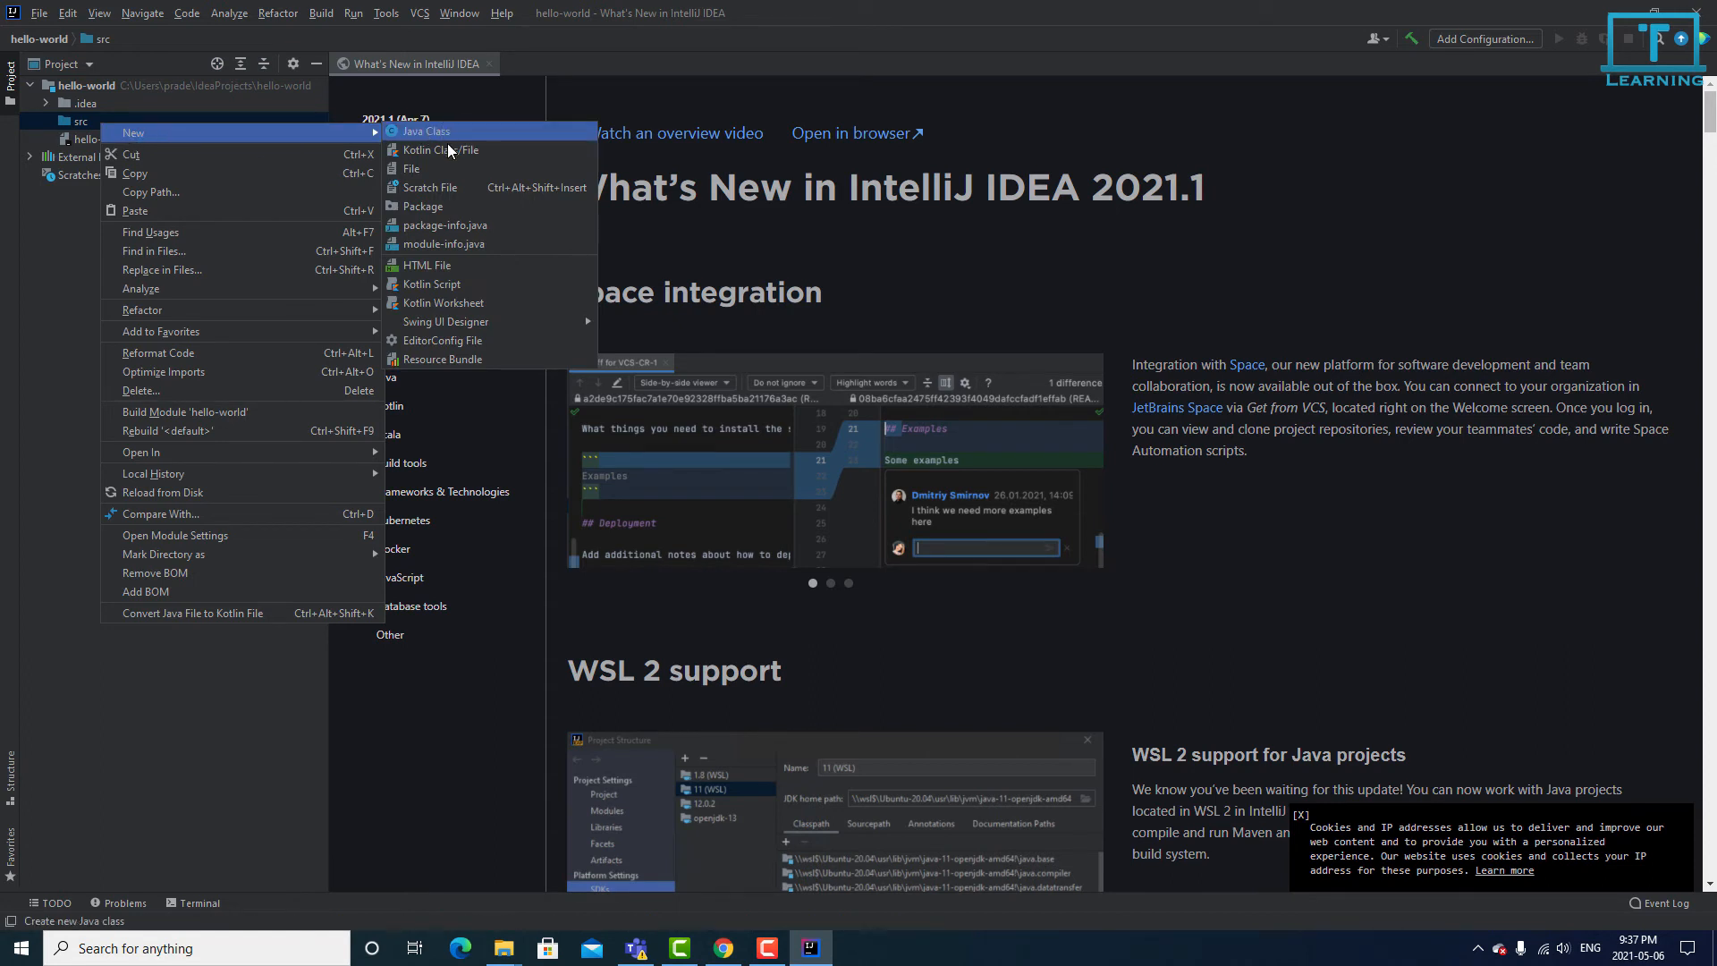
pyautogui.click(426, 208)
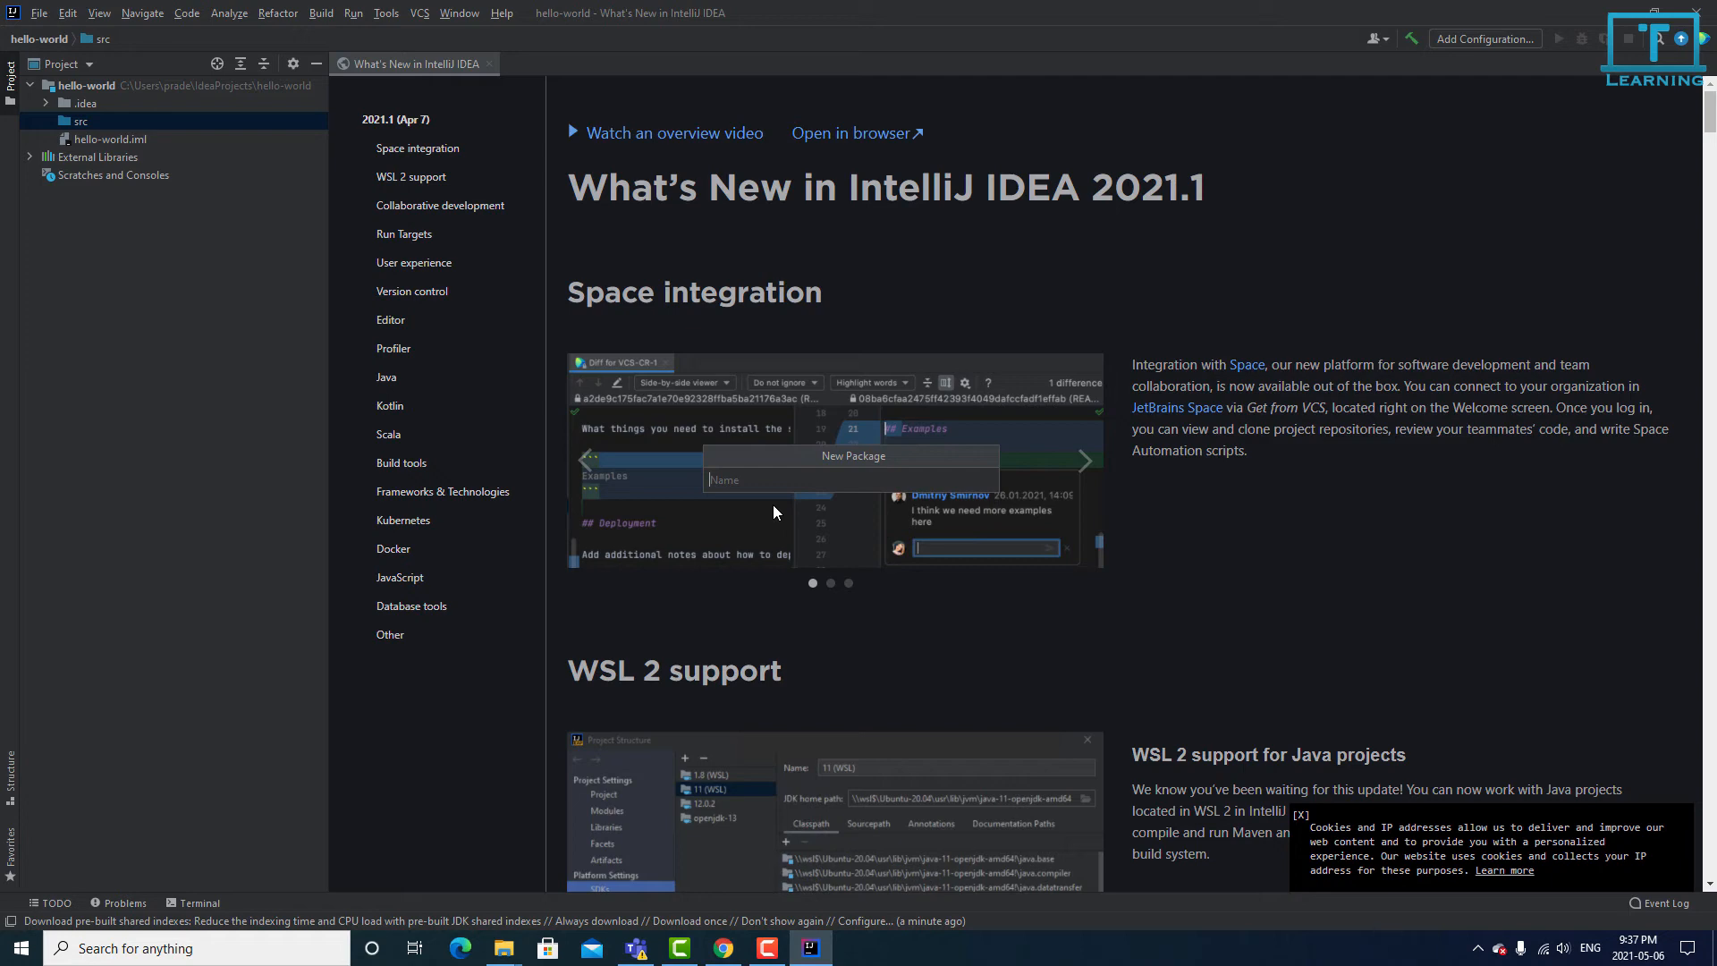
pyautogui.write('hello')
pyautogui.press('Return')
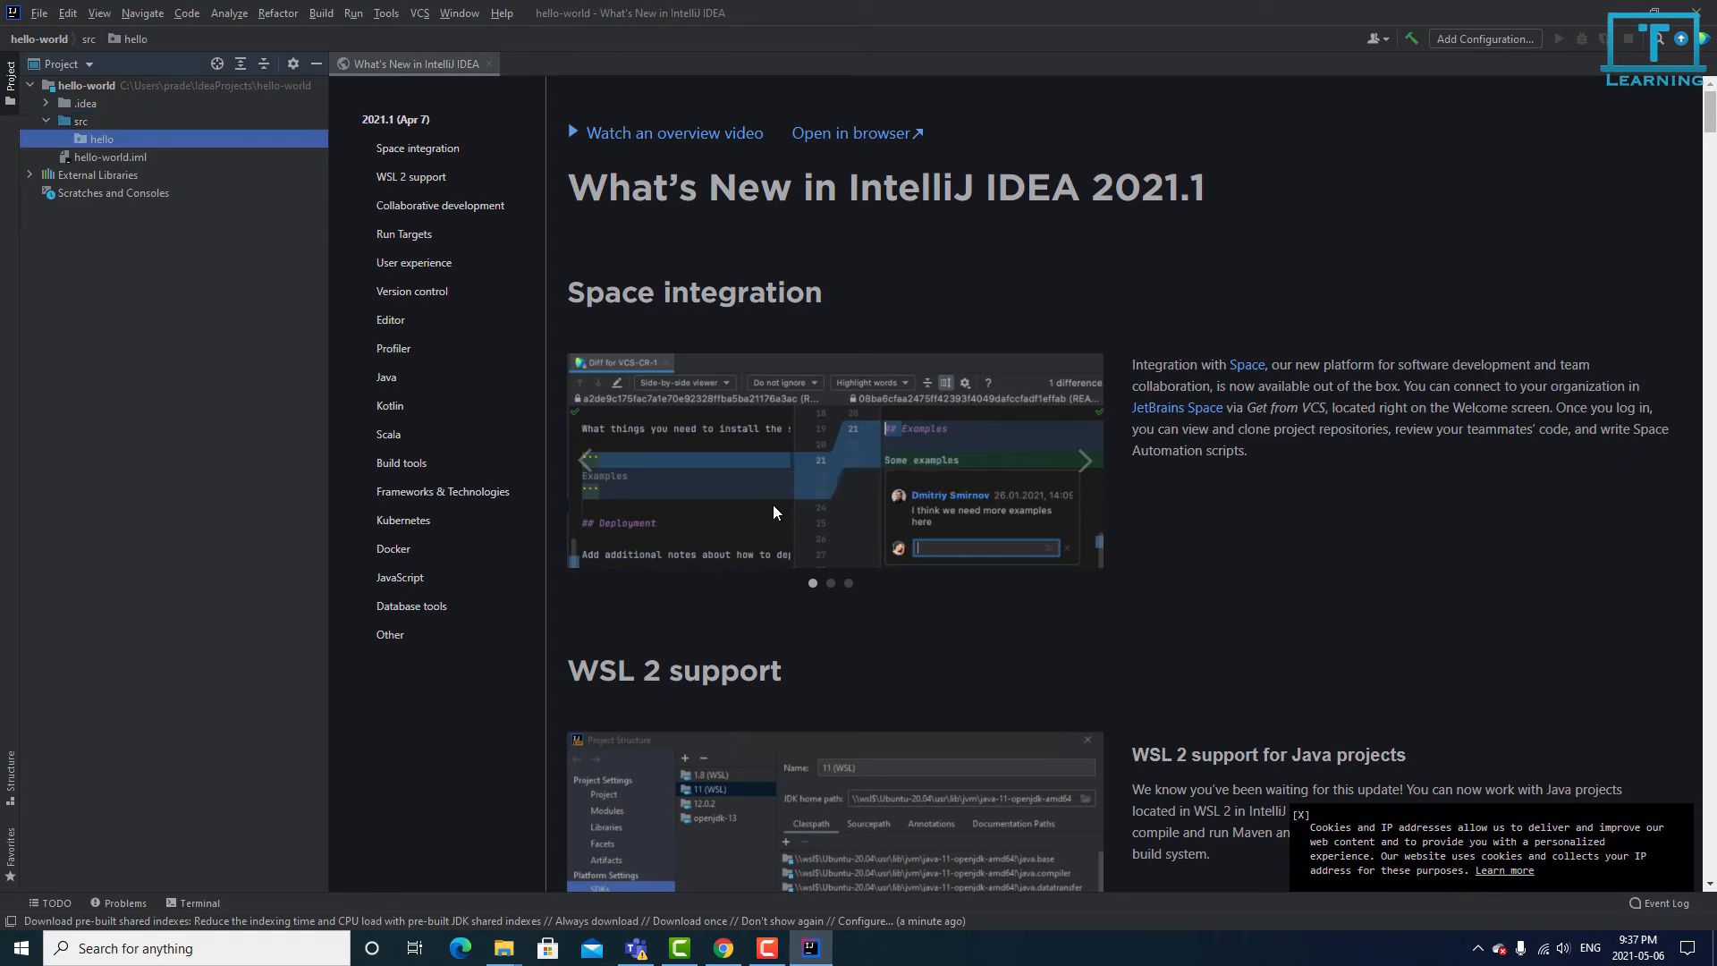
# Step: Create a new Java class named HelloWorld inside the hello package
pyautogui.rightClick(147, 148)
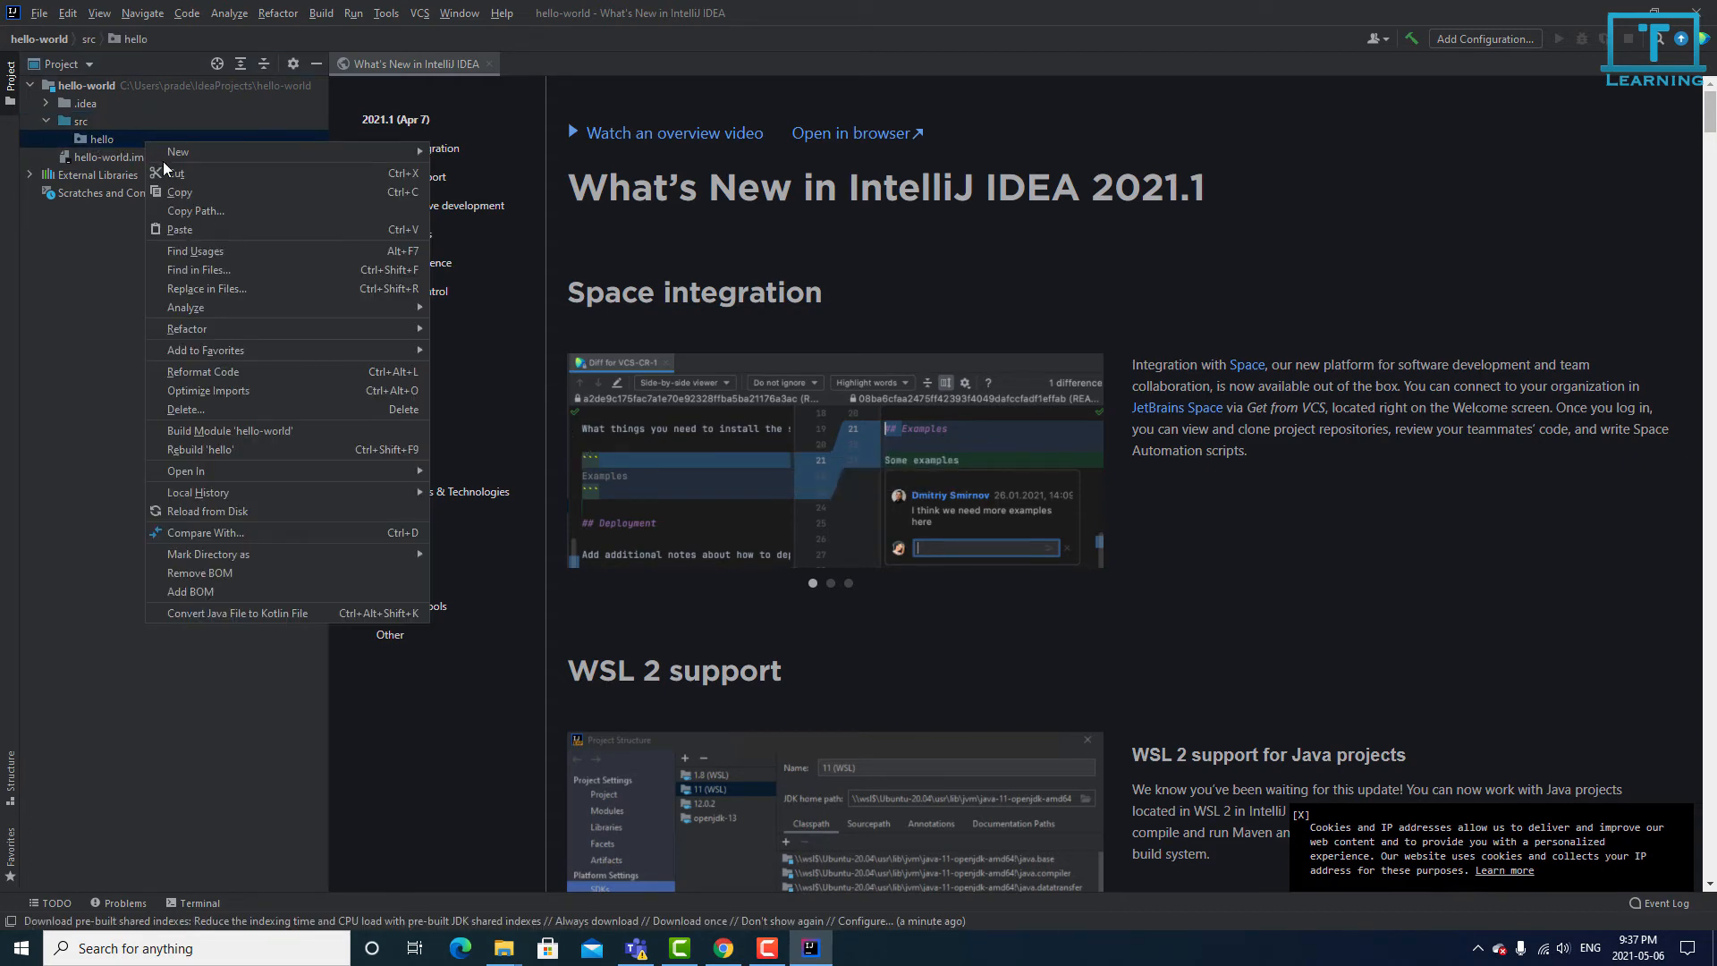
pyautogui.moveTo(190, 154)
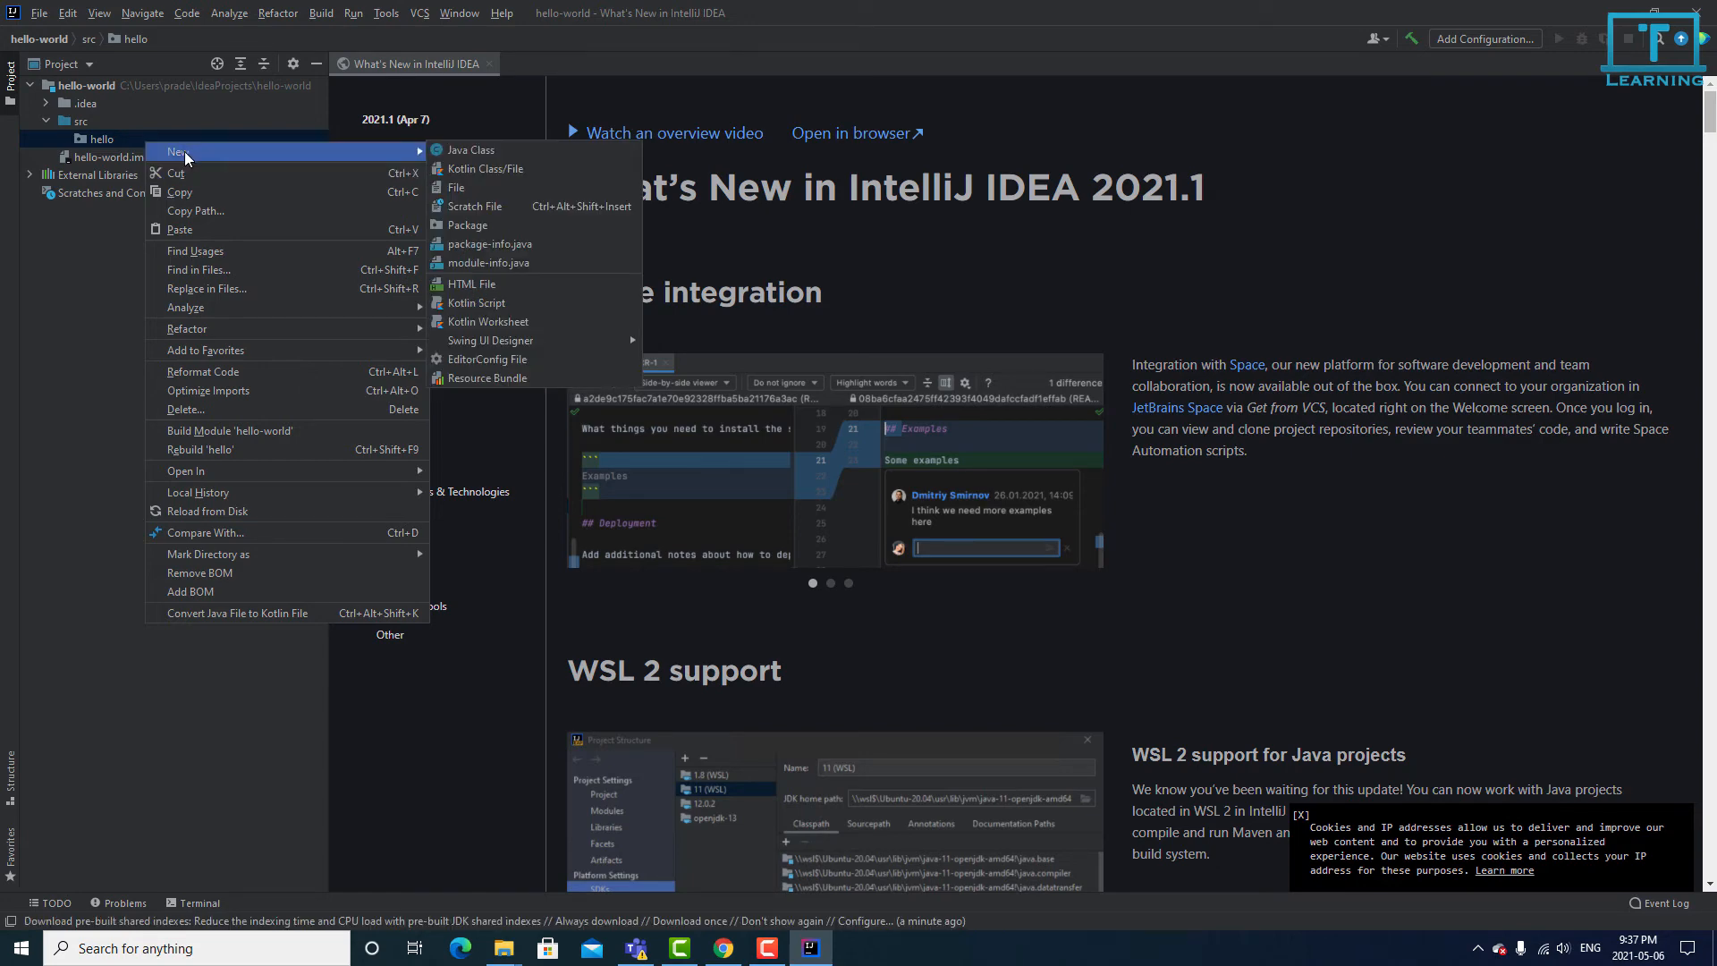
pyautogui.click(503, 152)
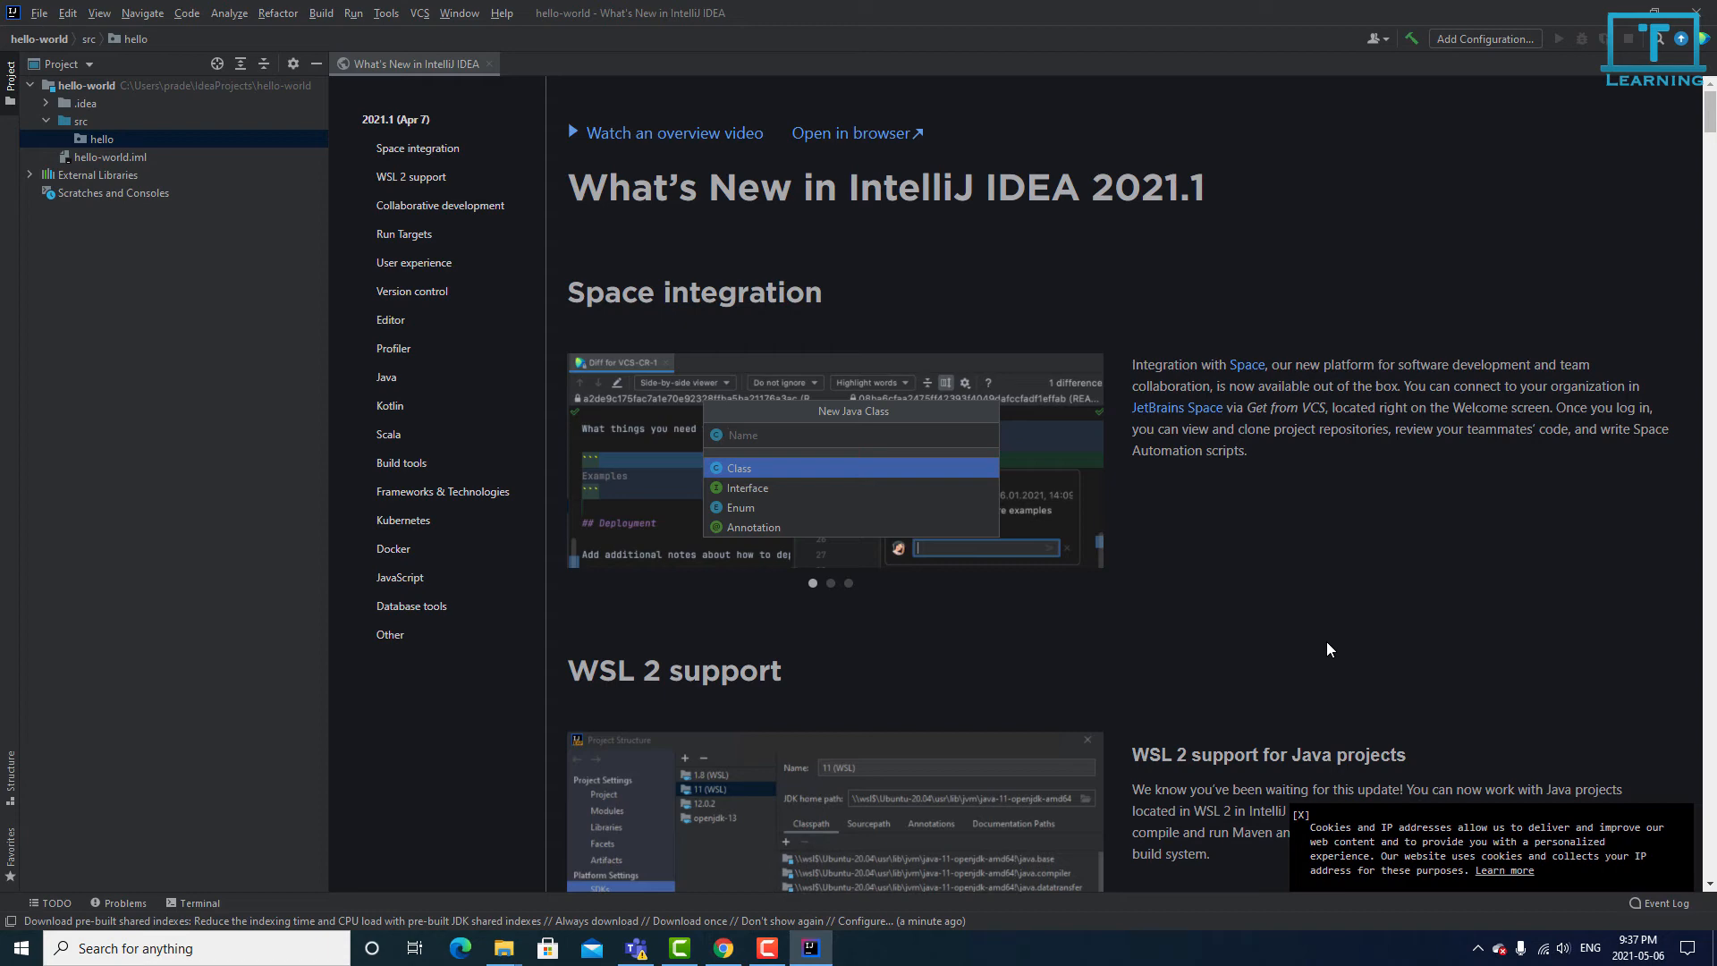
pyautogui.write('HelloWorld')
pyautogui.click(762, 470)
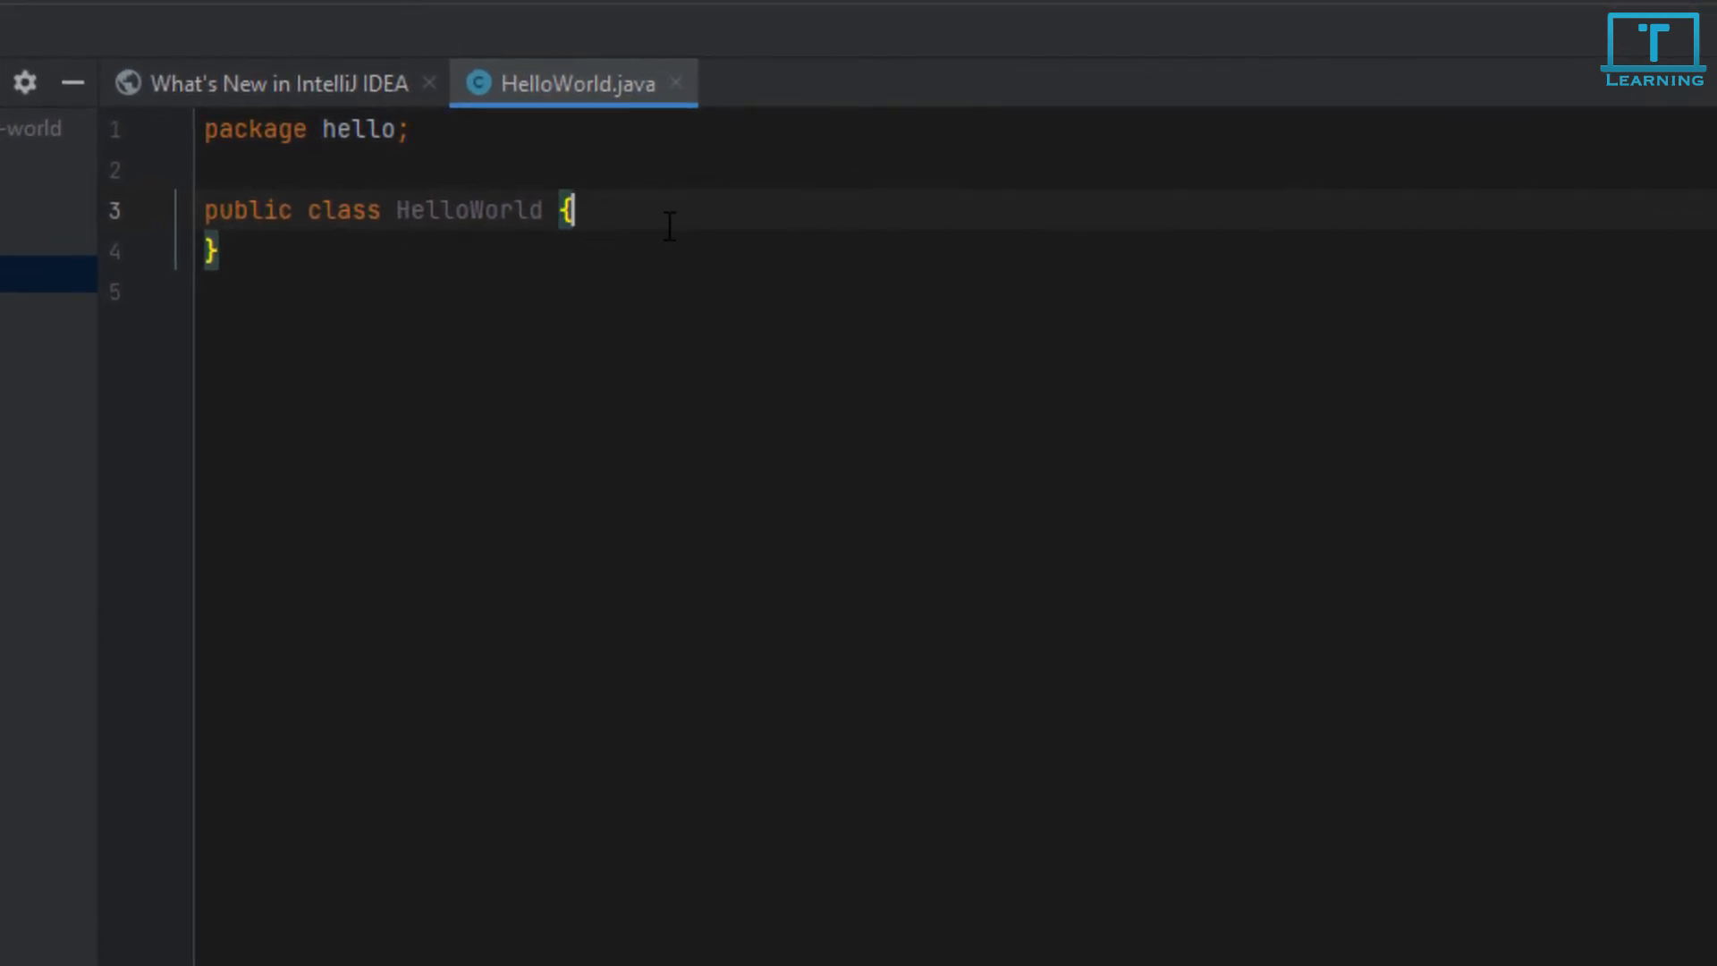
# Step: Add a main method to the HelloWorld class using the psvm live template
pyautogui.press('Return')
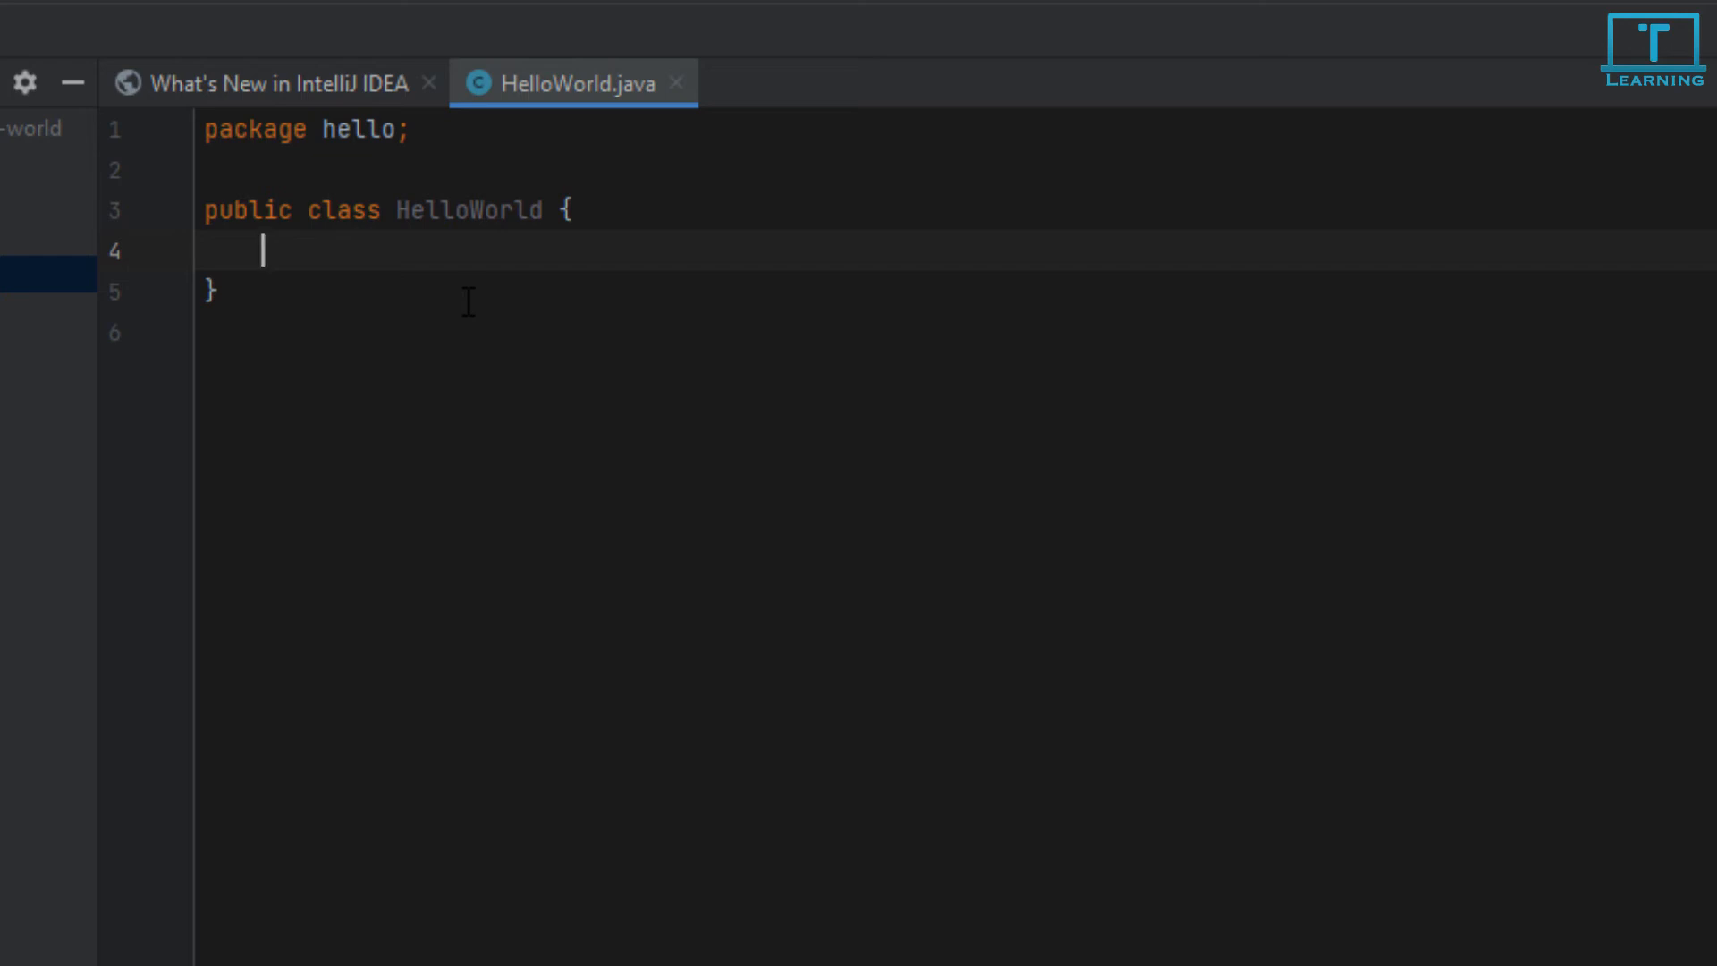
pyautogui.write('ps')
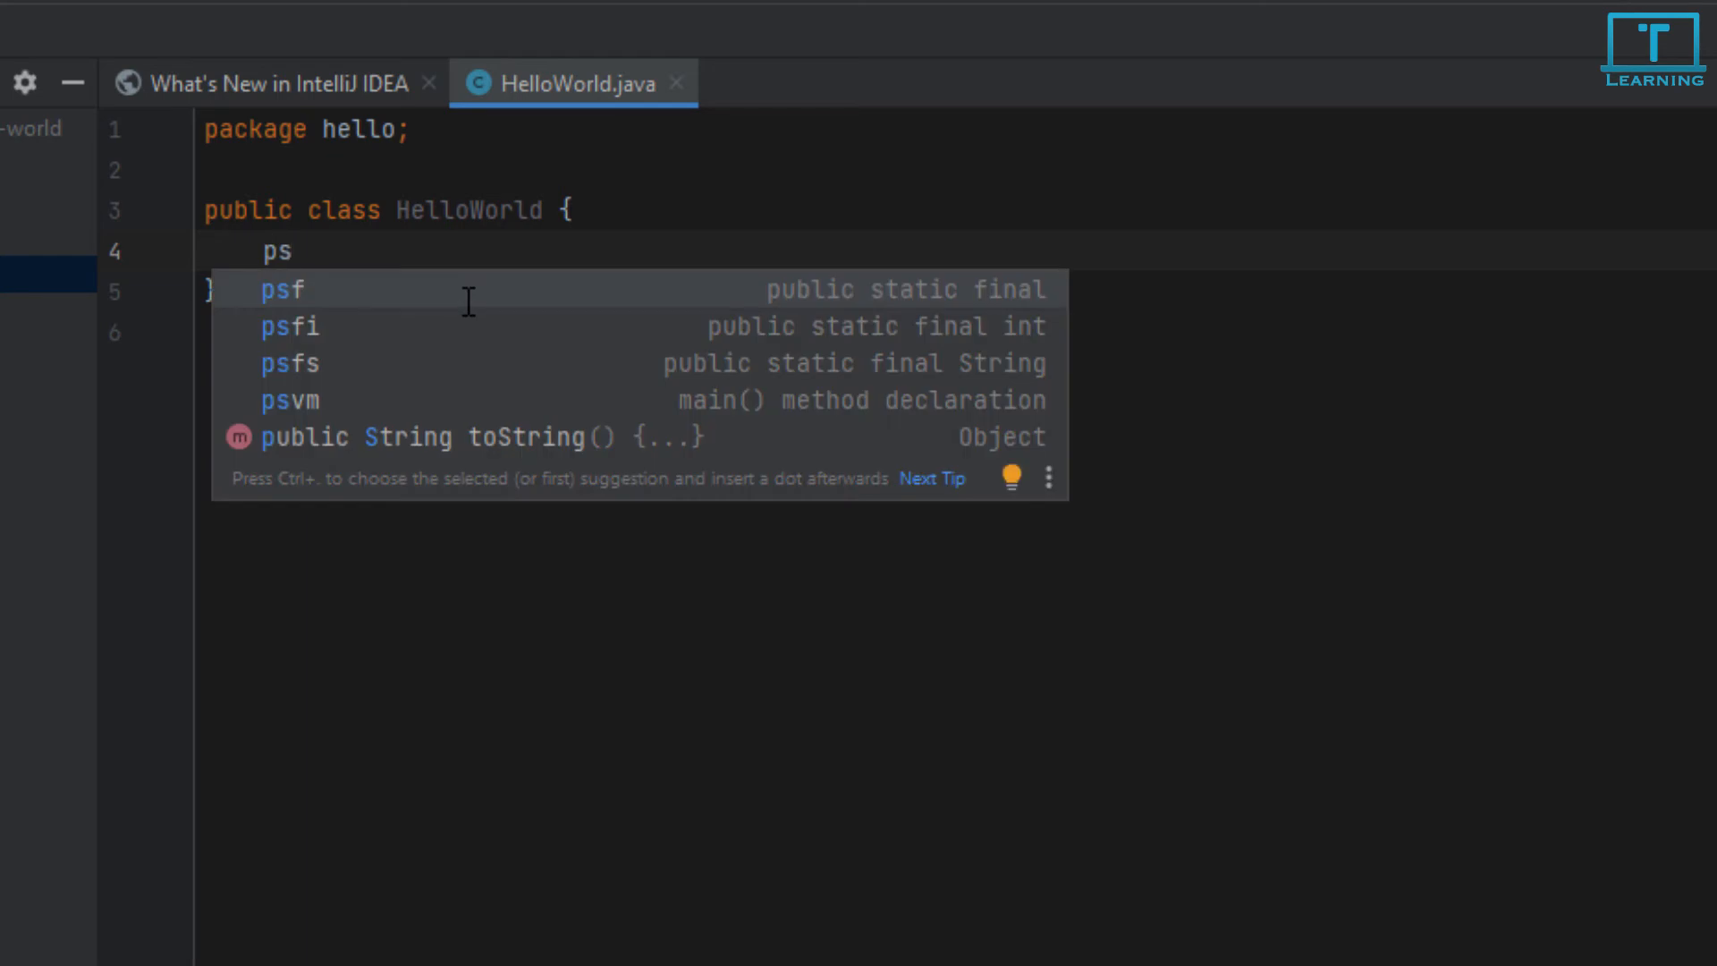
pyautogui.write('vm')
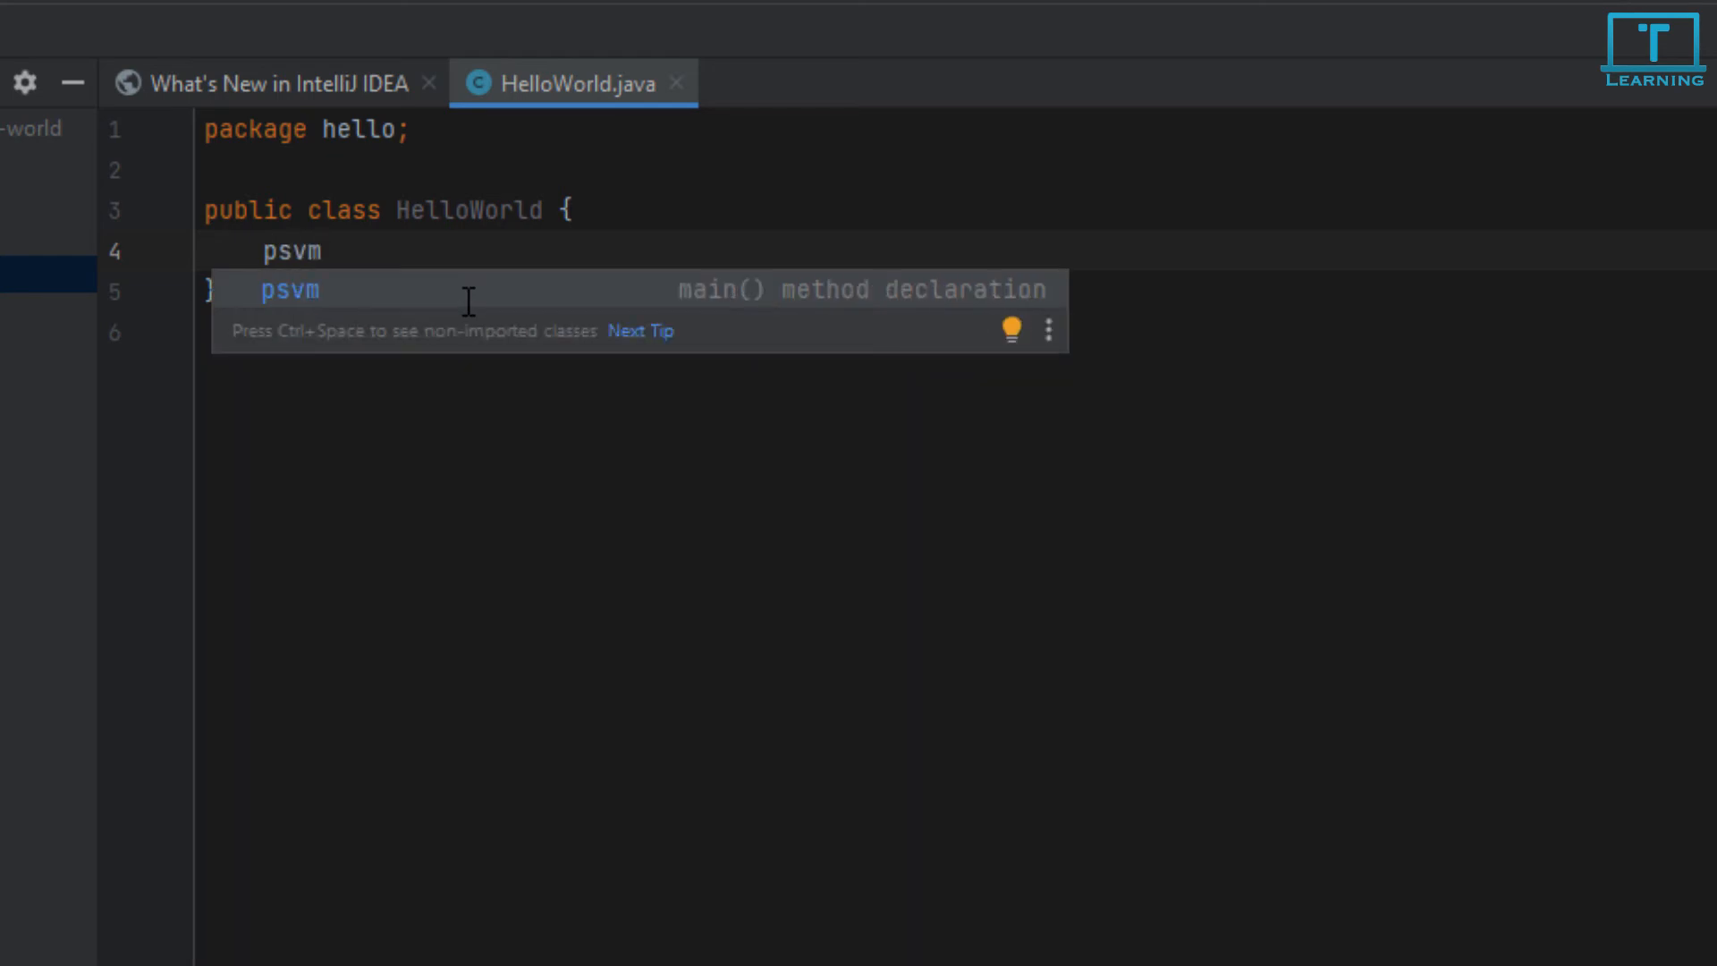
pyautogui.press('Return')
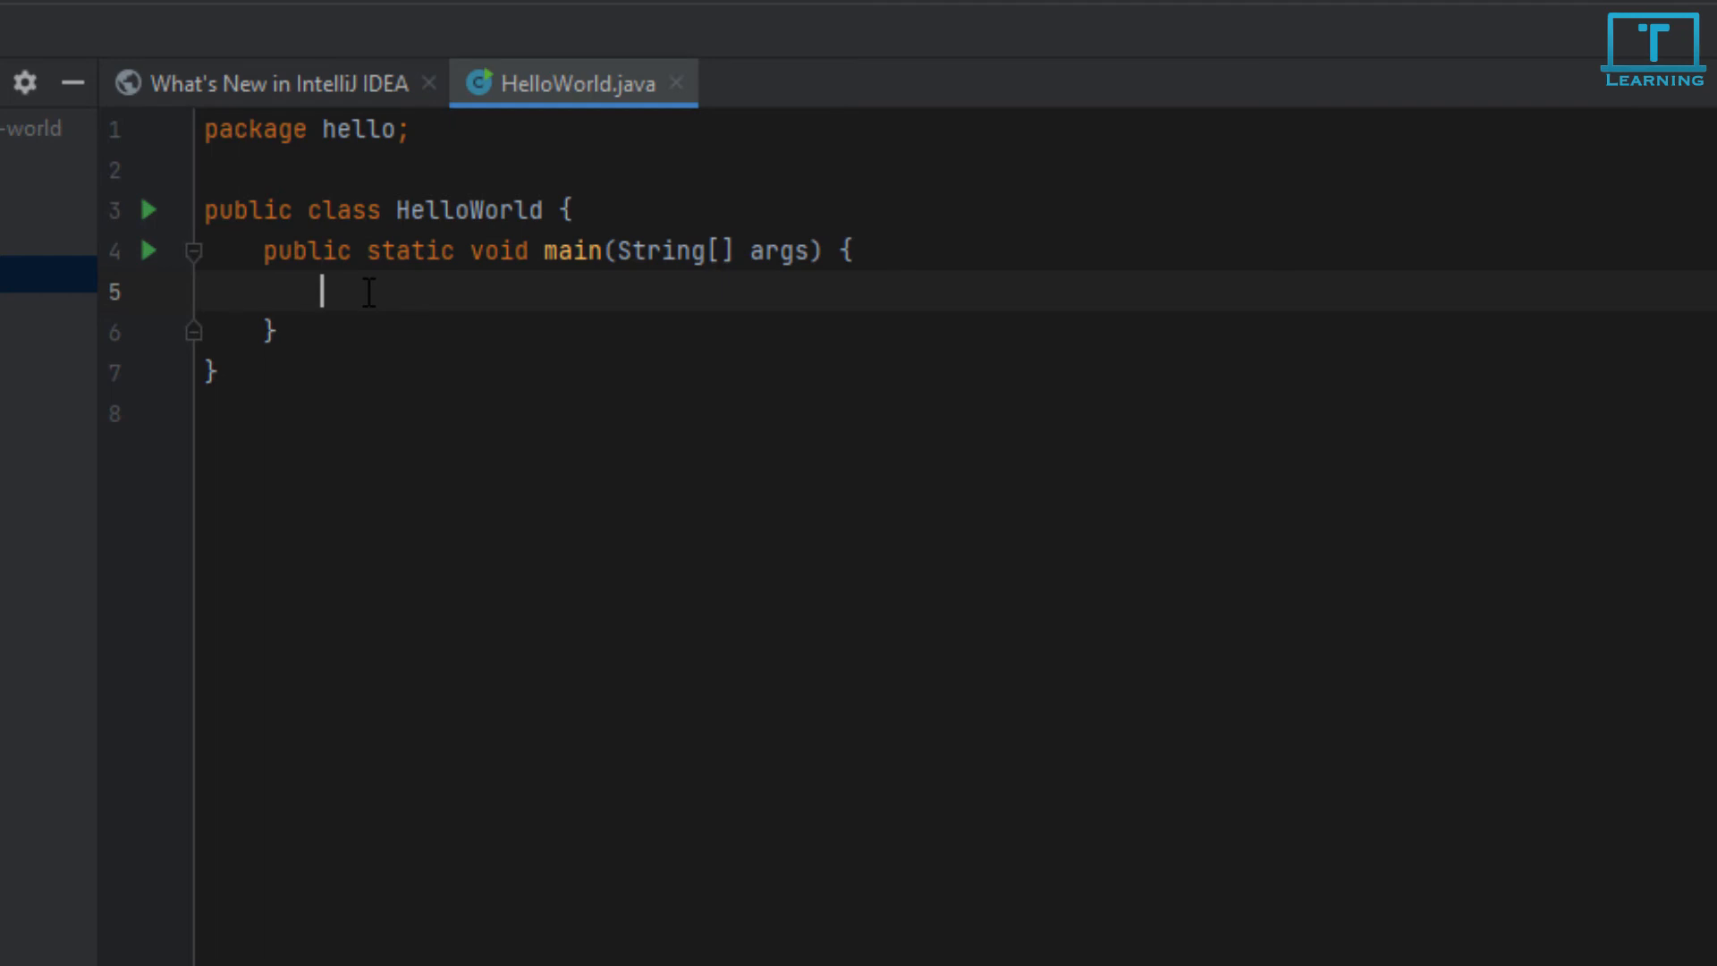
# Step: Inside the main method, add a System.out.println statement from the sout template that prints "Hello world"
pyautogui.click(900, 251)
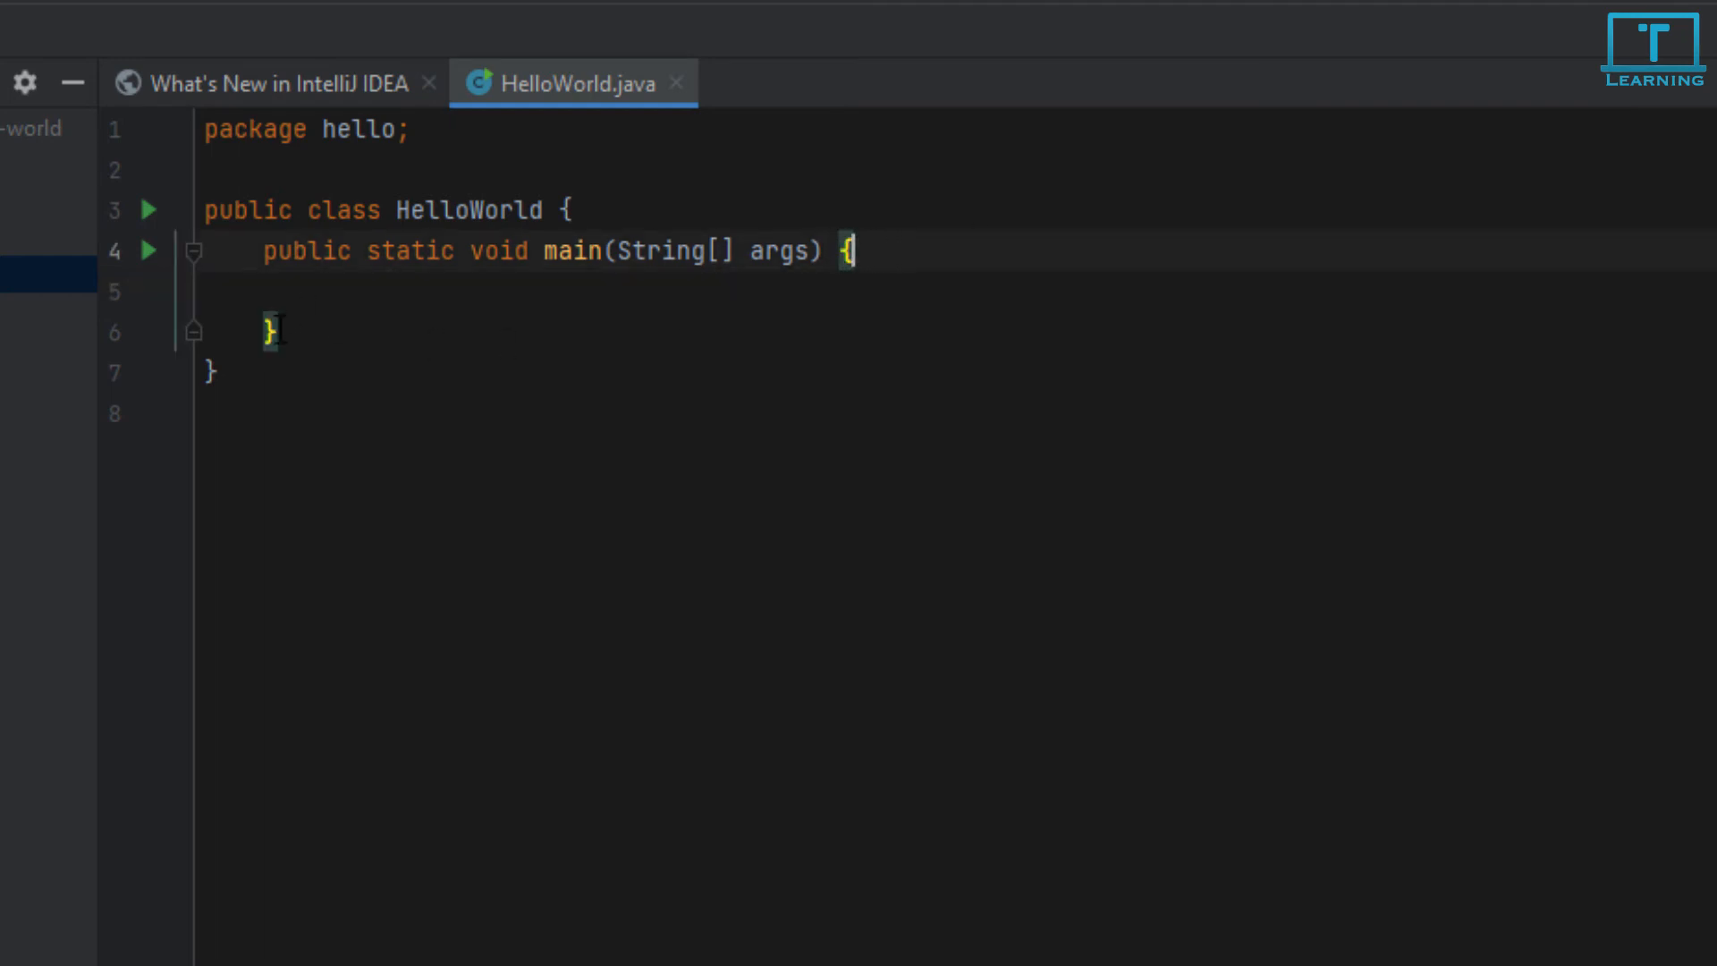
pyautogui.click(311, 295)
pyautogui.click(364, 292)
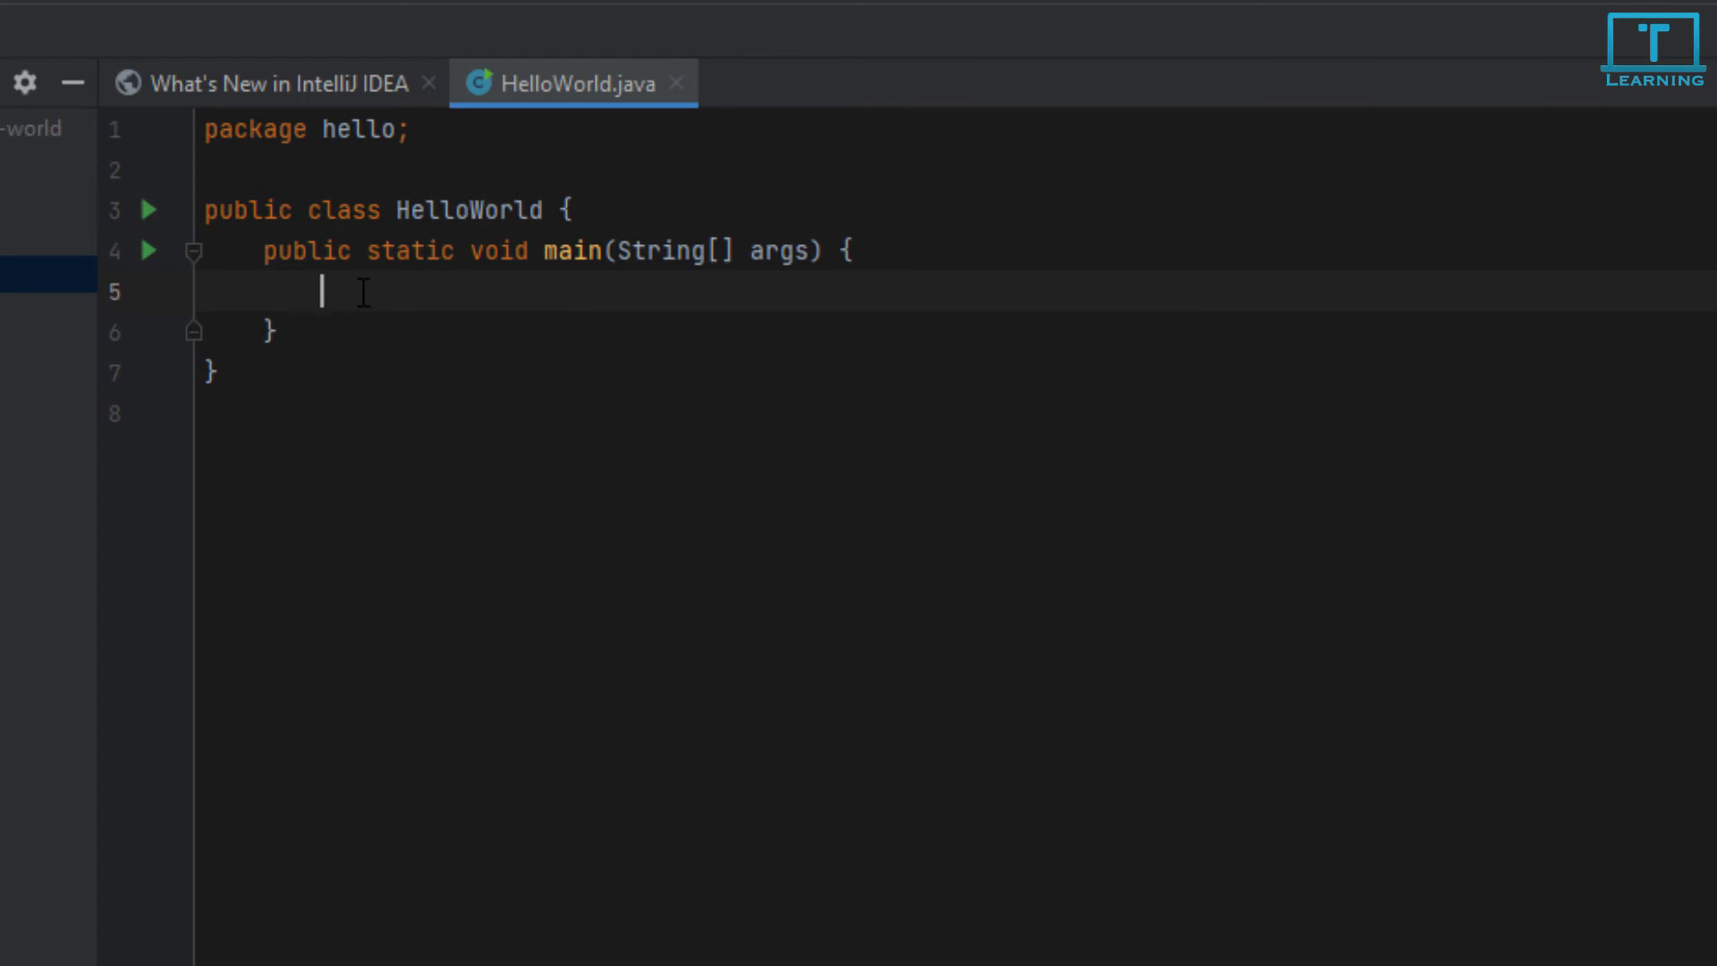
pyautogui.write('sout')
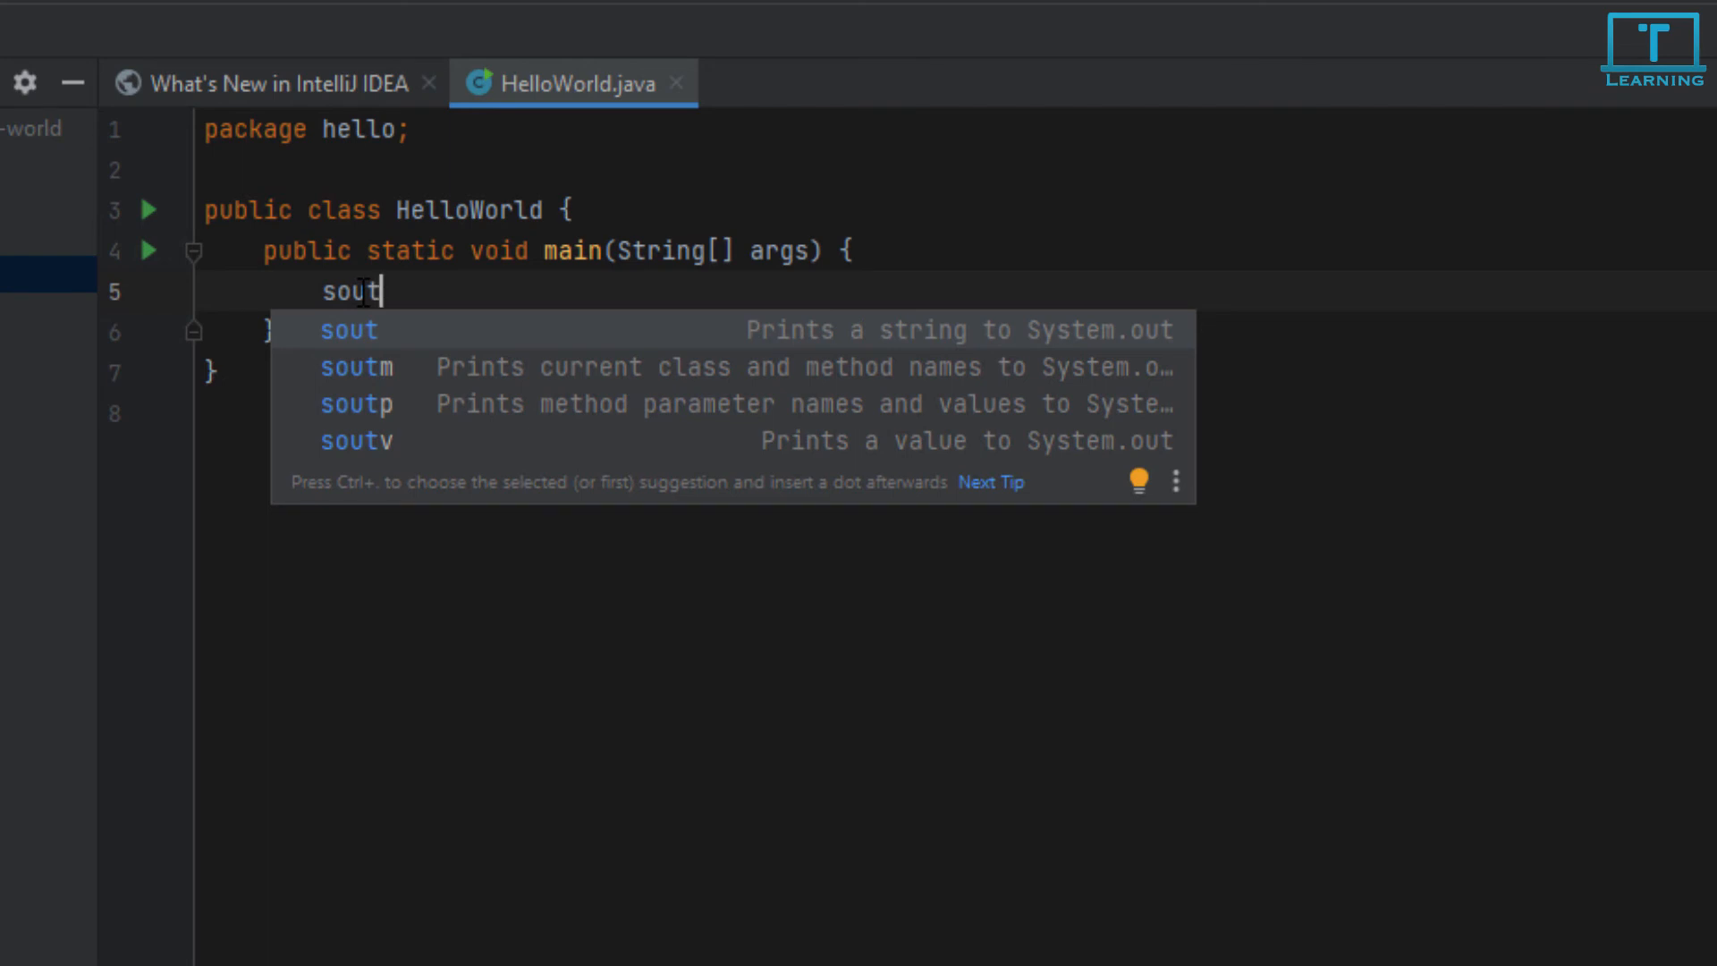
pyautogui.press('Return')
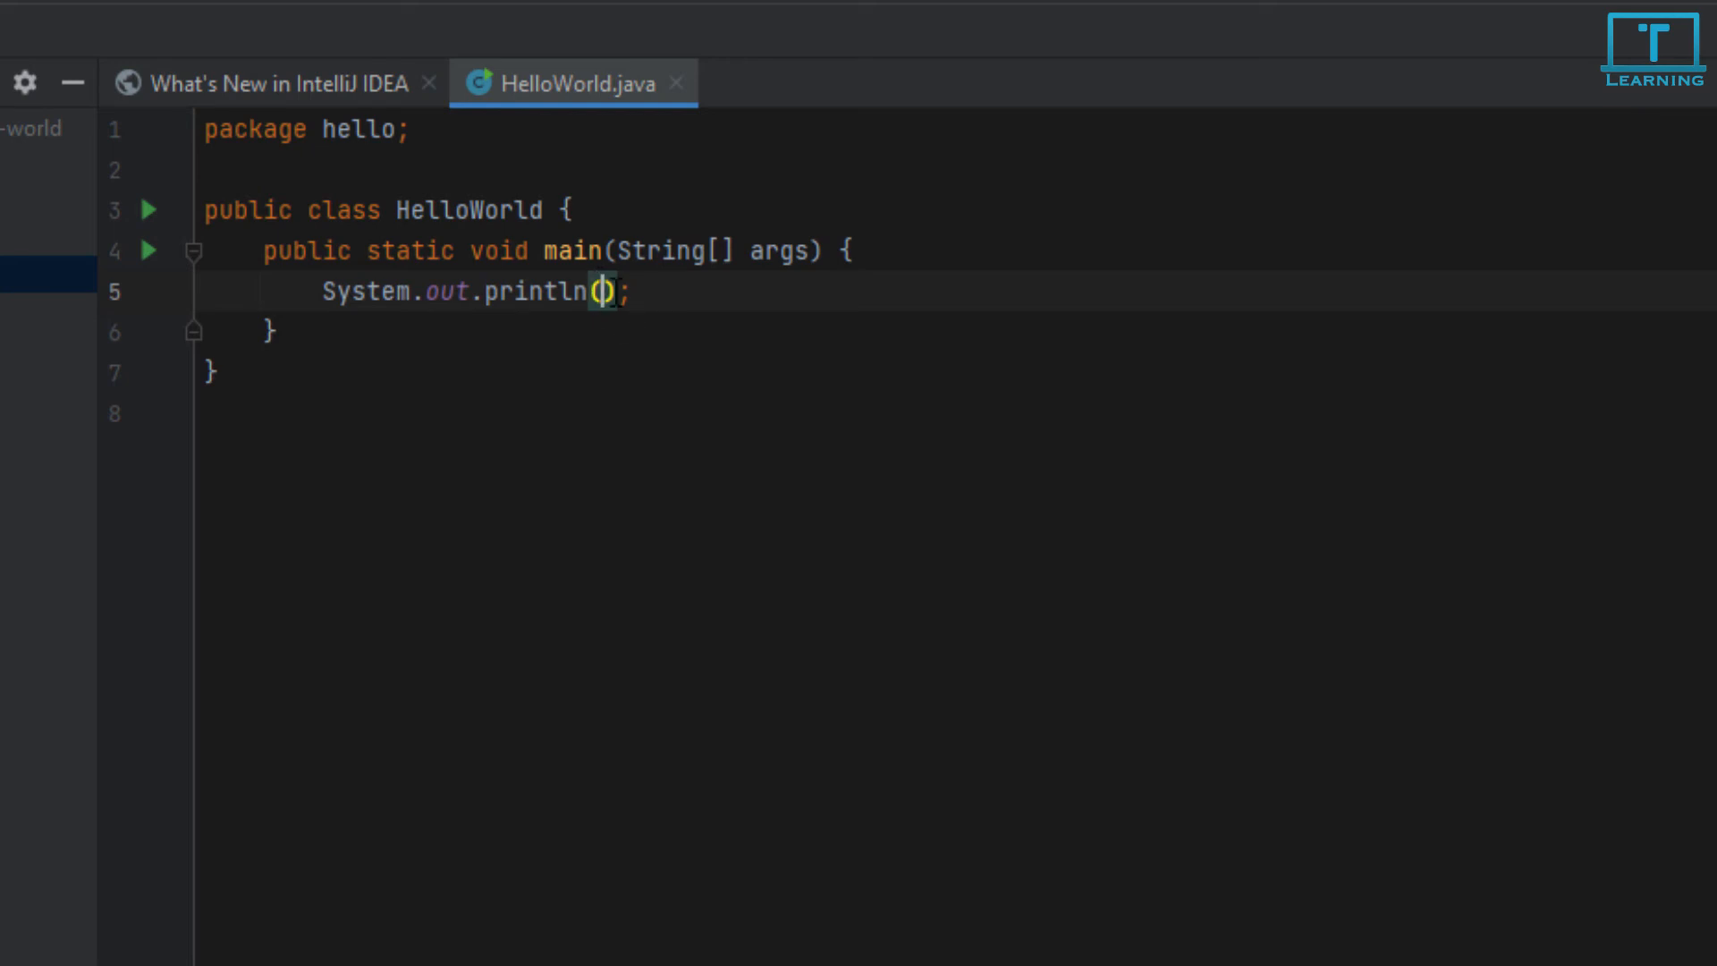
pyautogui.write('"')
pyautogui.write('Hell')
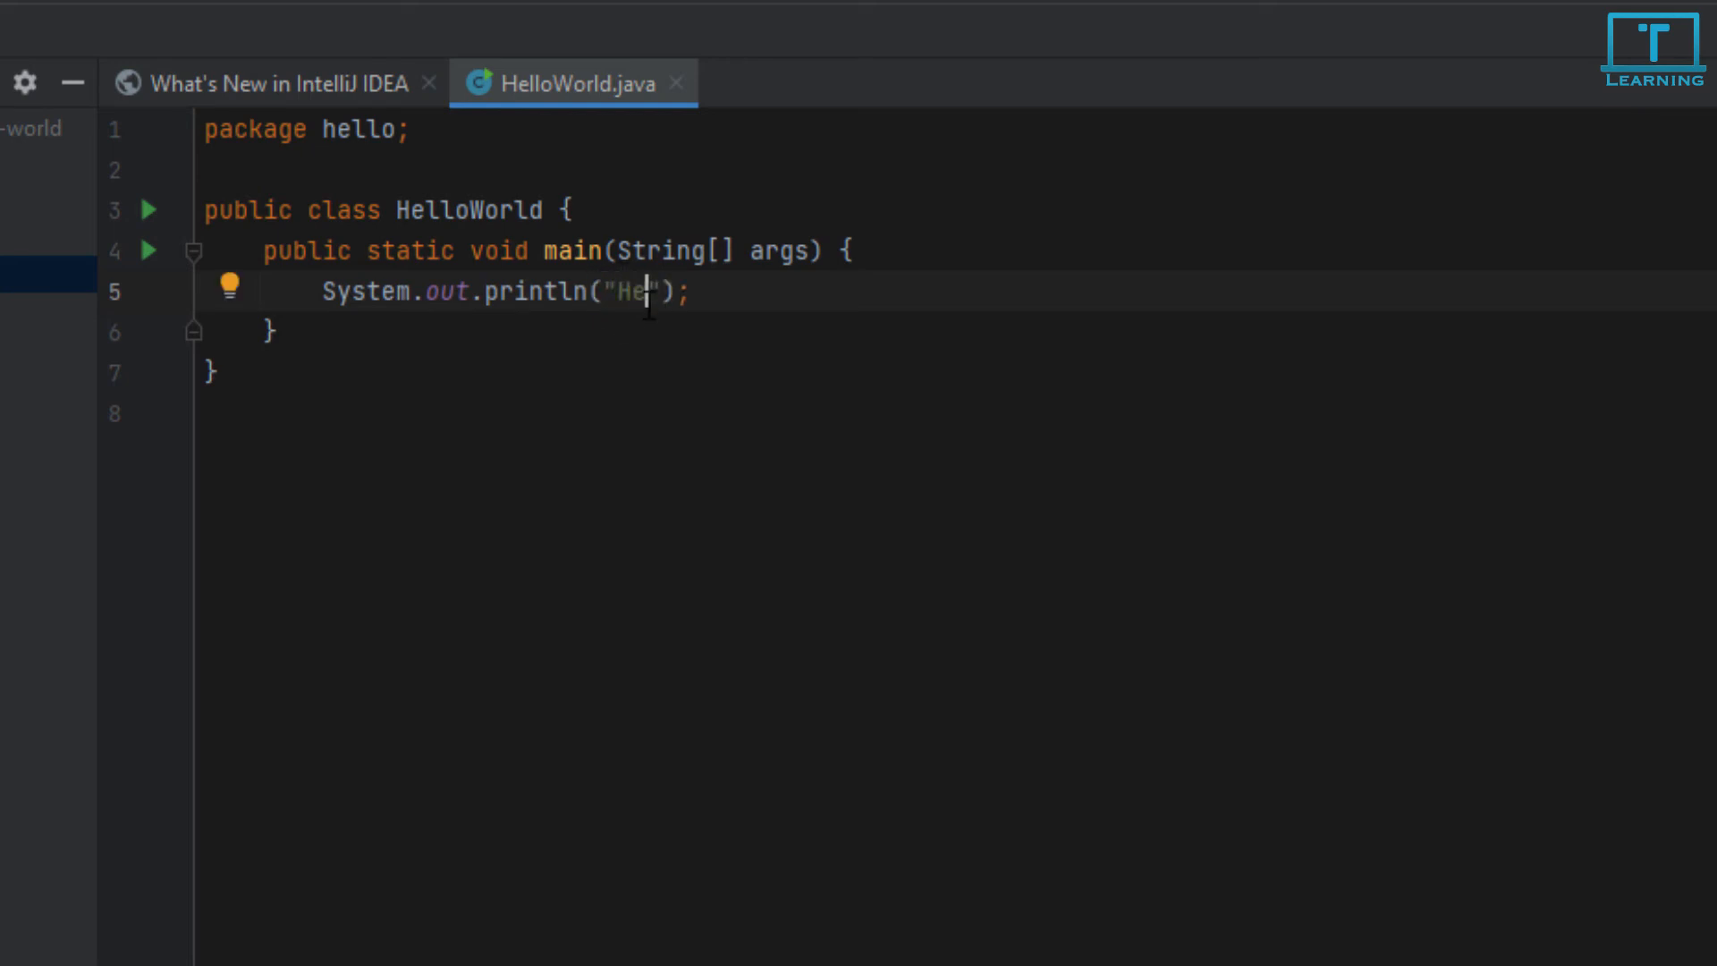
pyautogui.write('o world')
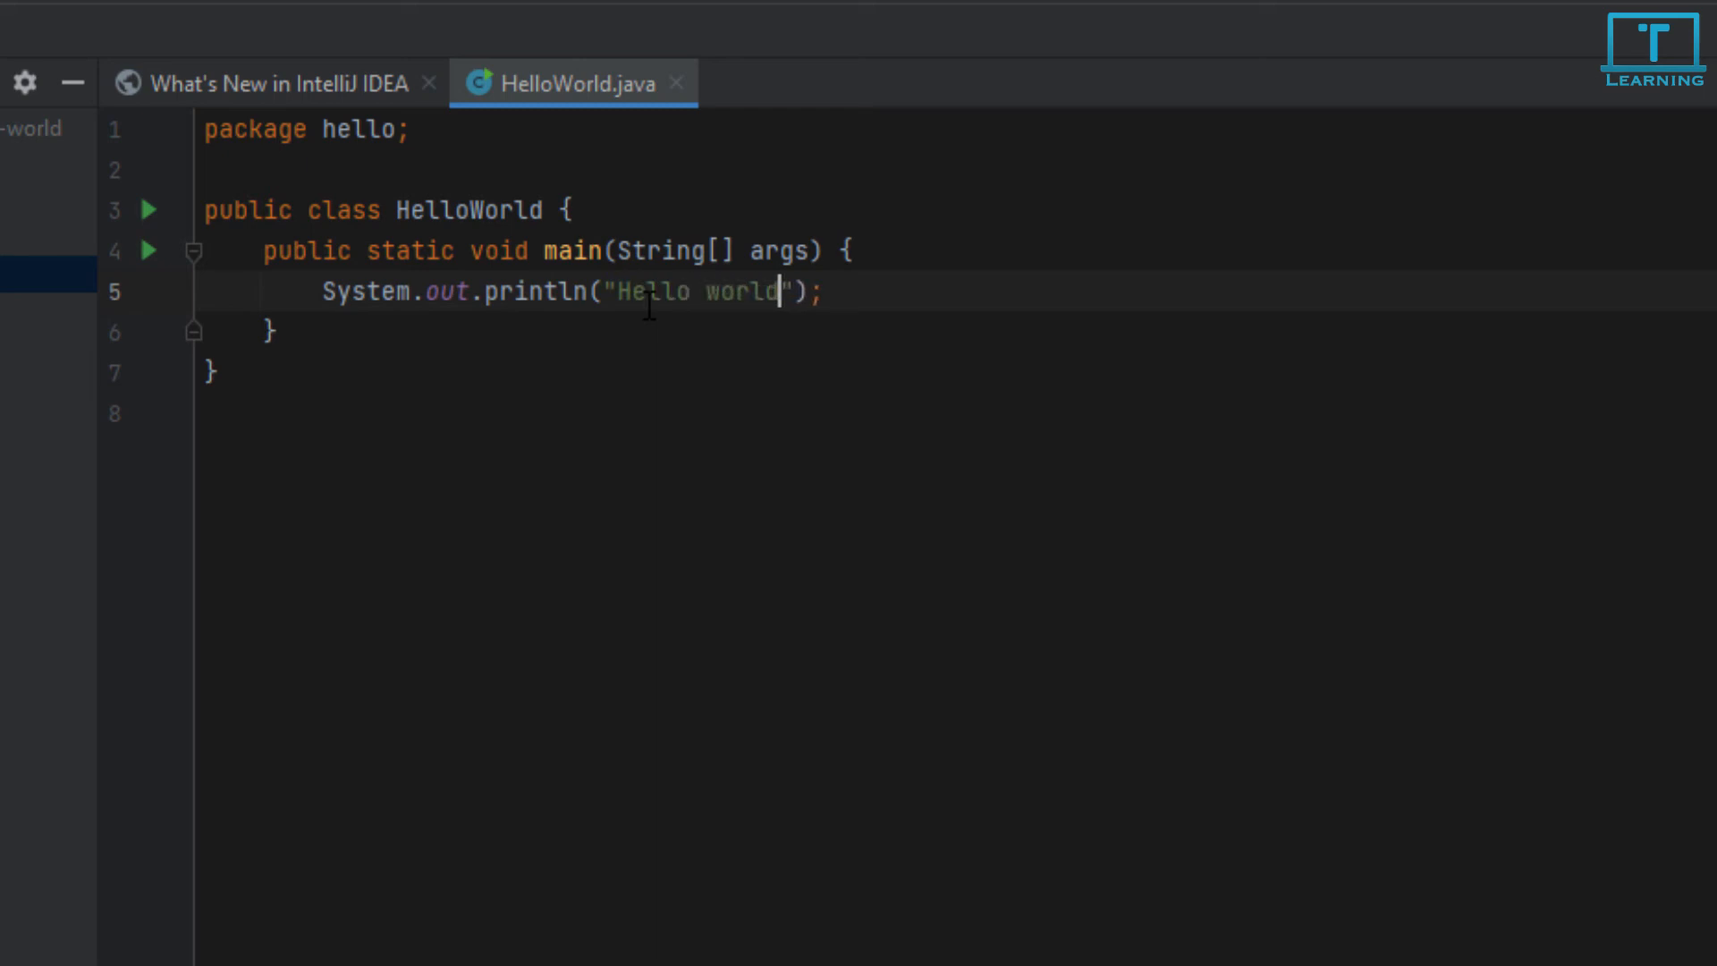
# Step: Run the main method of the HelloWorld class
pyautogui.click(444, 374)
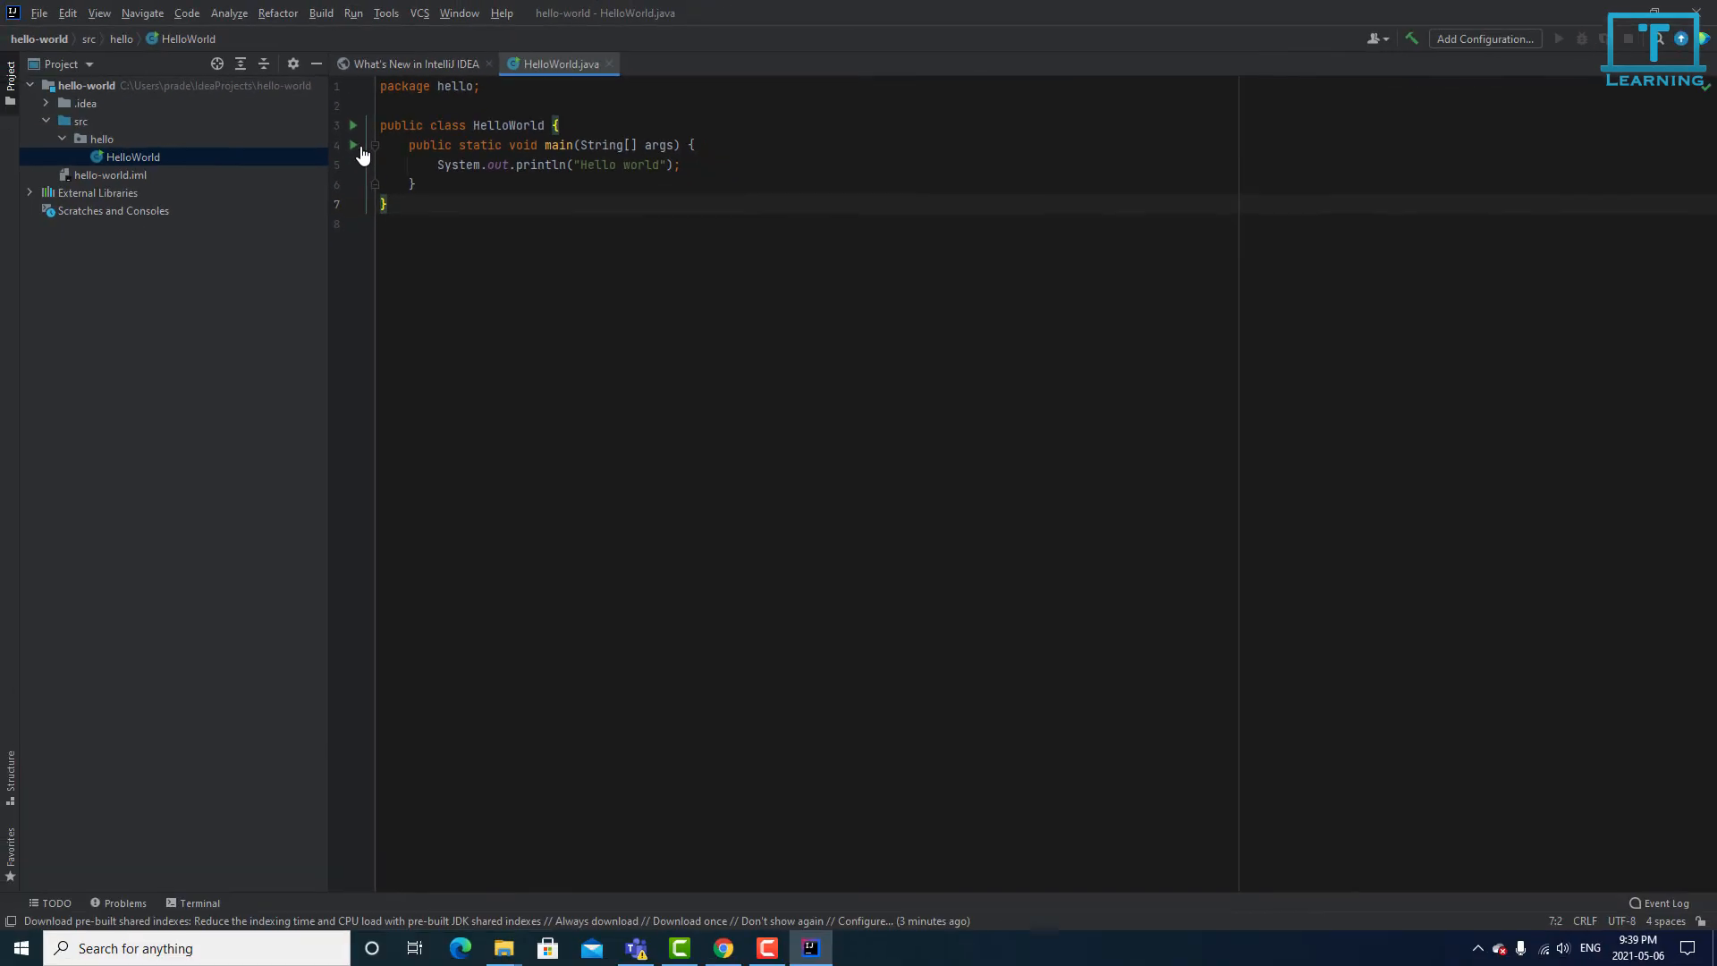
pyautogui.click(354, 146)
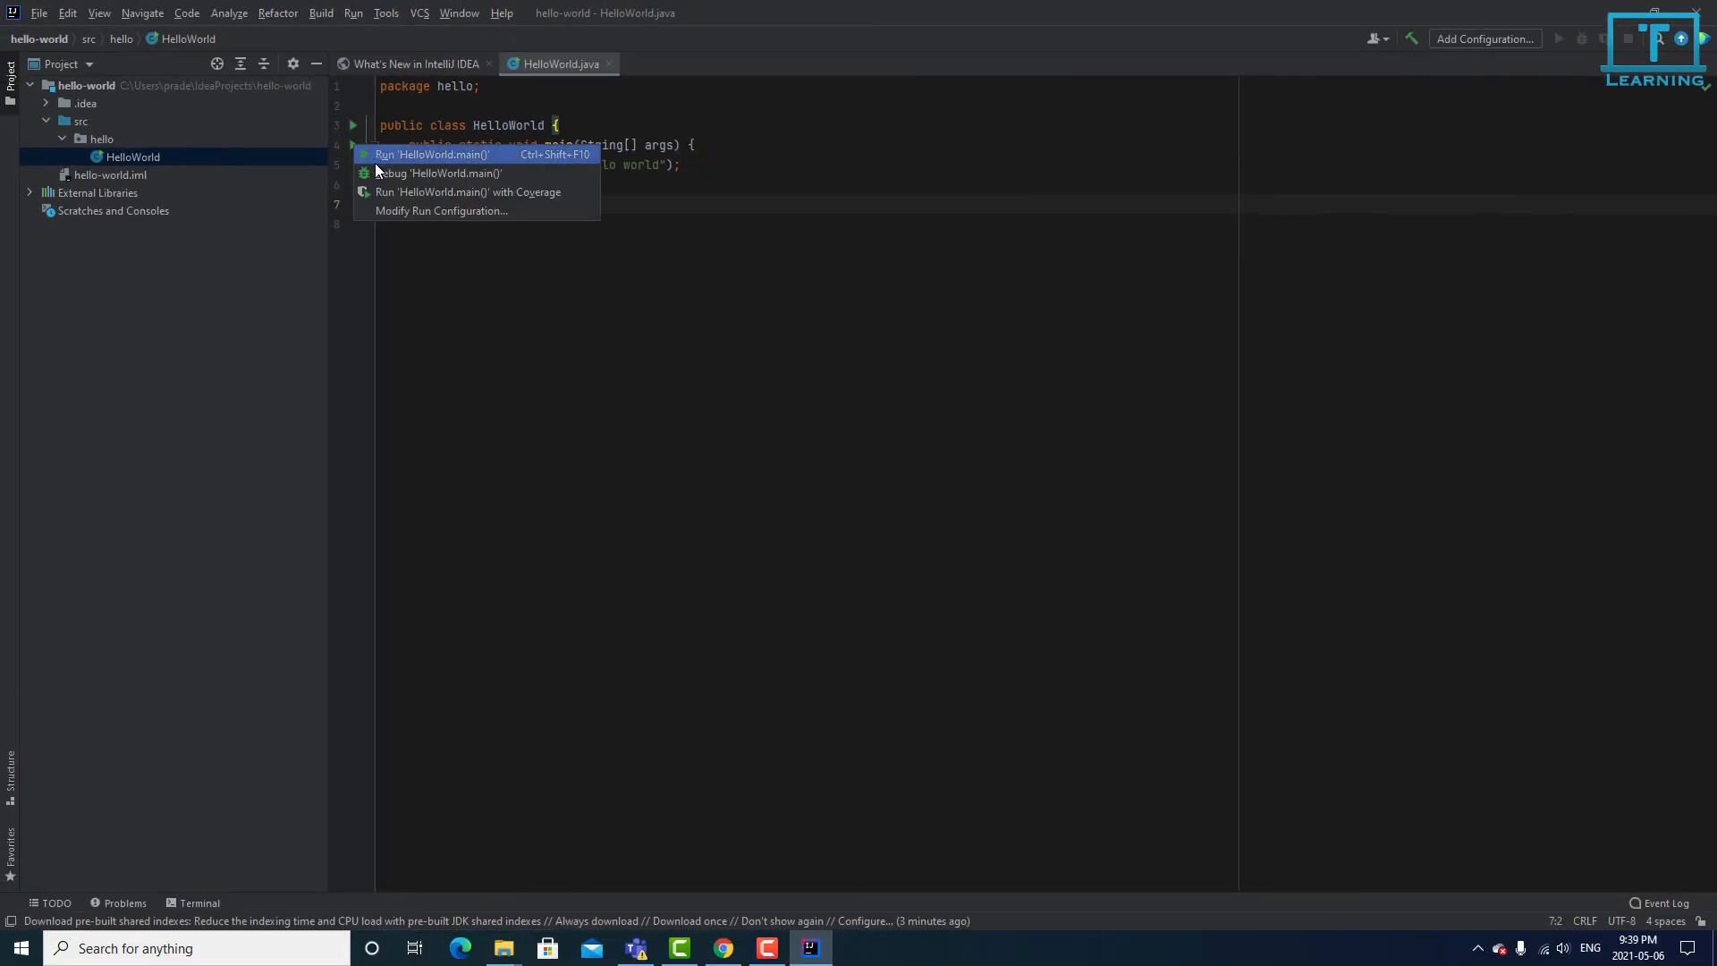
pyautogui.click(463, 154)
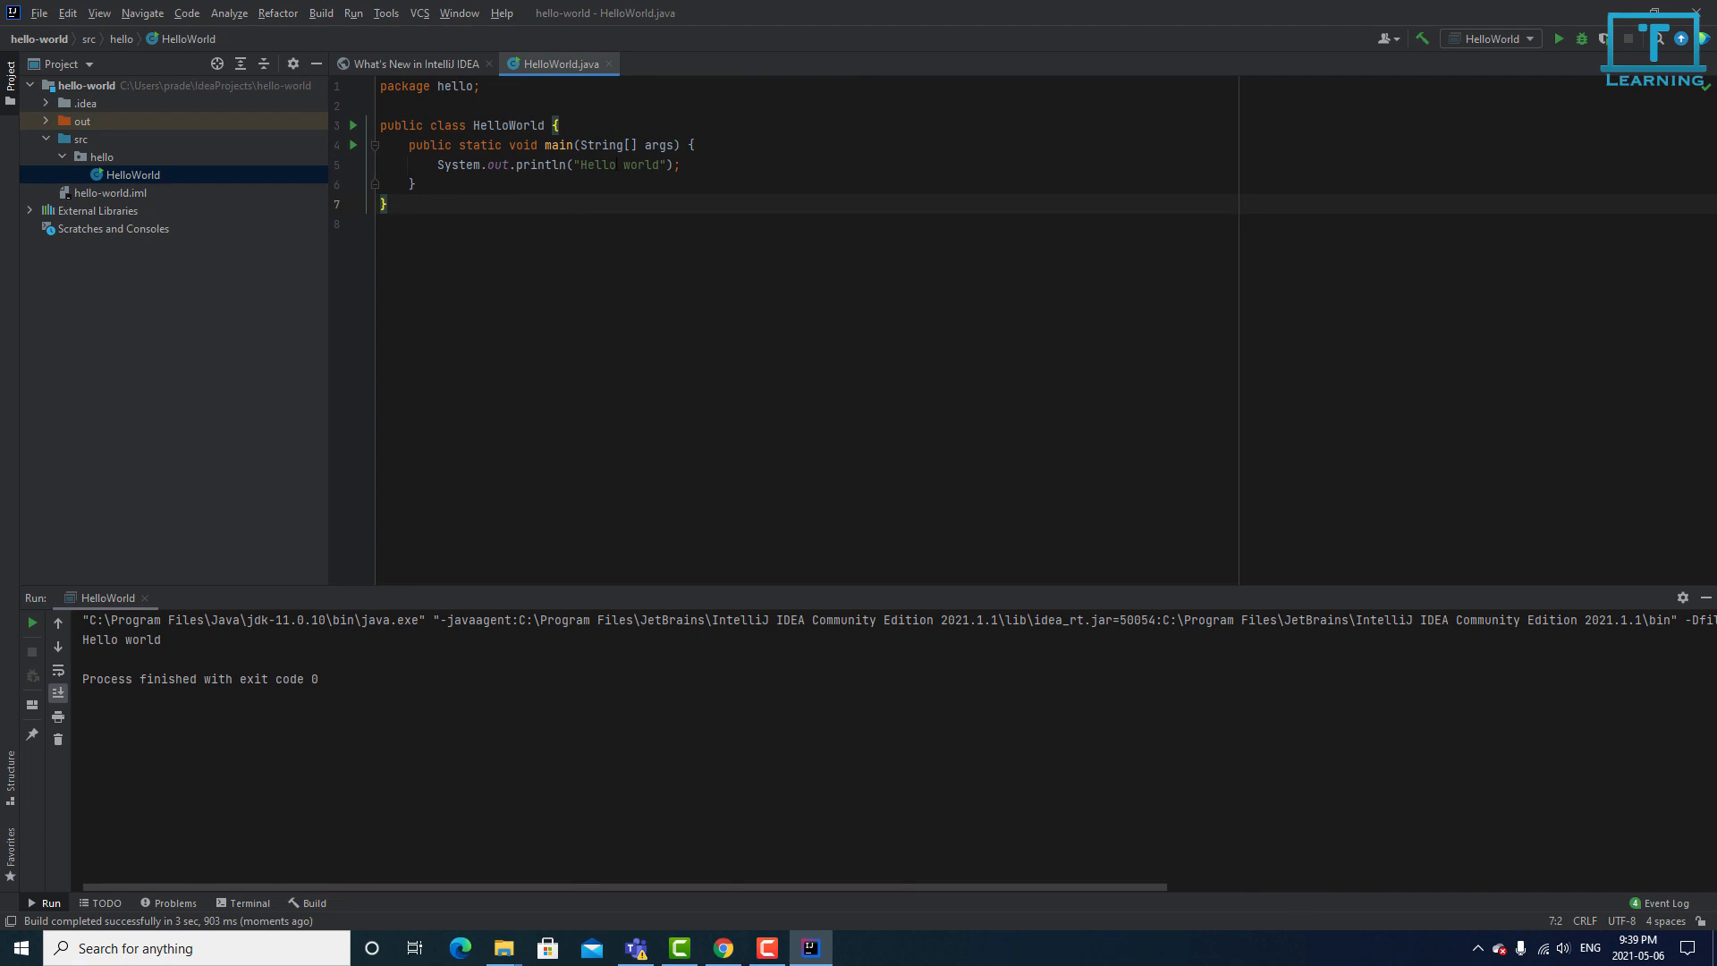
# Step: Compare the console output of the HelloWorld run with the println string and check the process exit line
pyautogui.moveTo(581, 164); pyautogui.dragTo(668, 165)
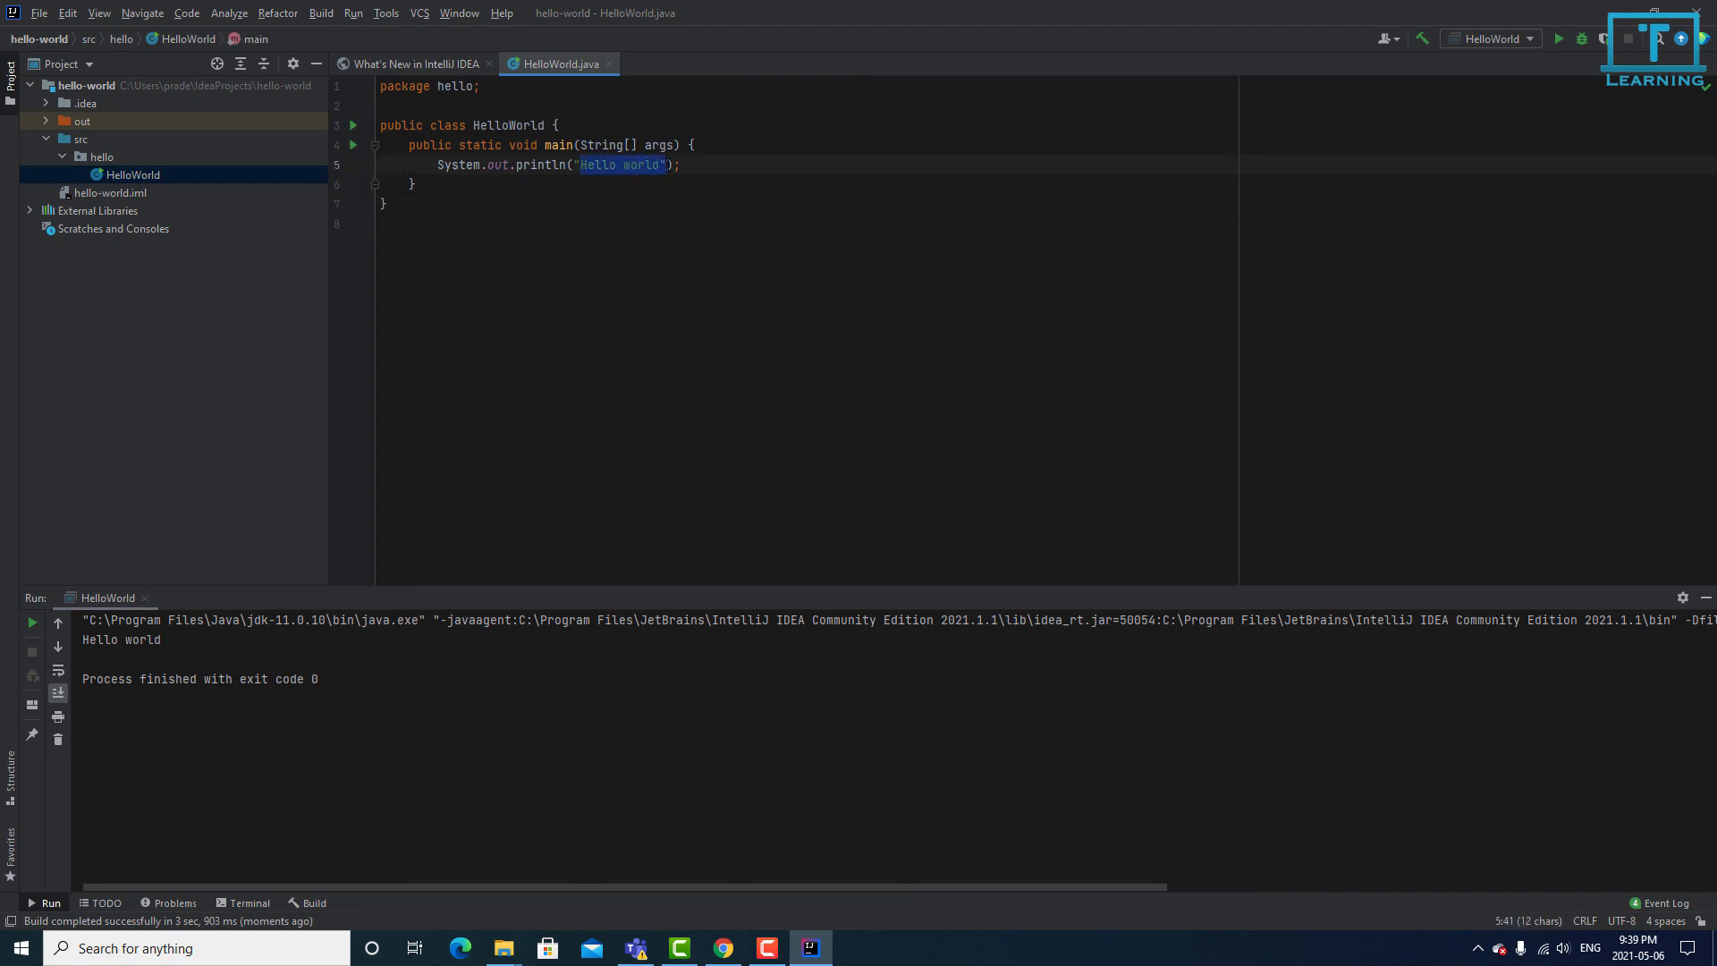
pyautogui.click(161, 640)
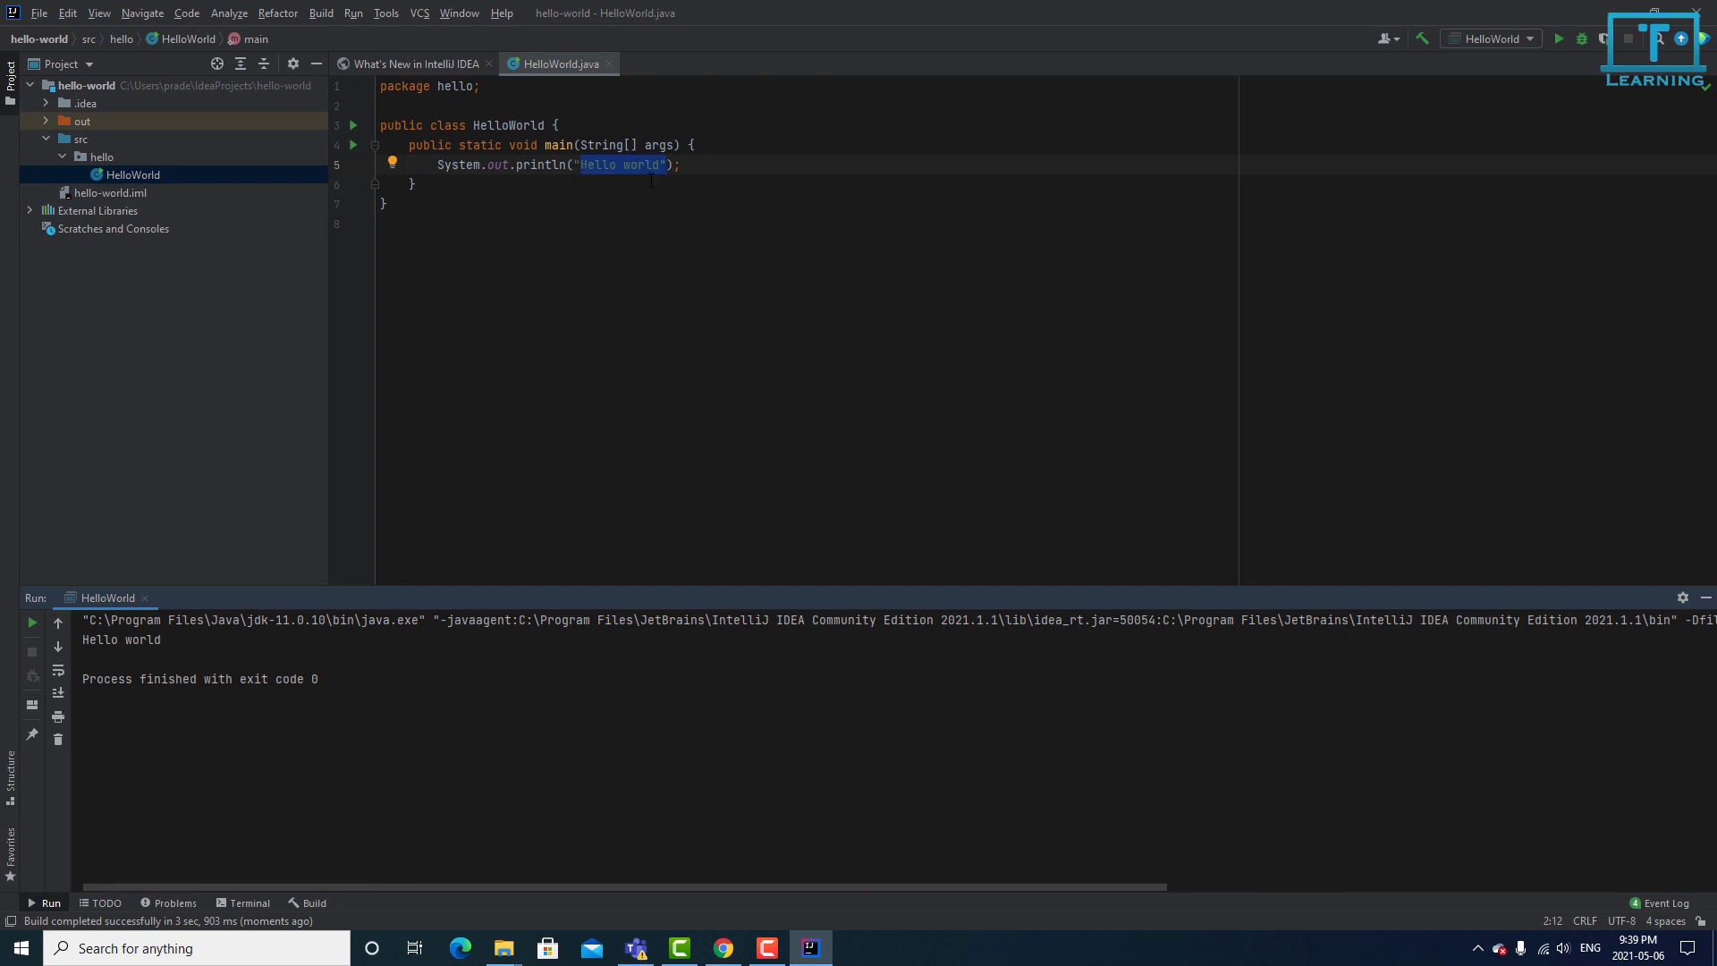
pyautogui.click(695, 161)
pyautogui.click(667, 182)
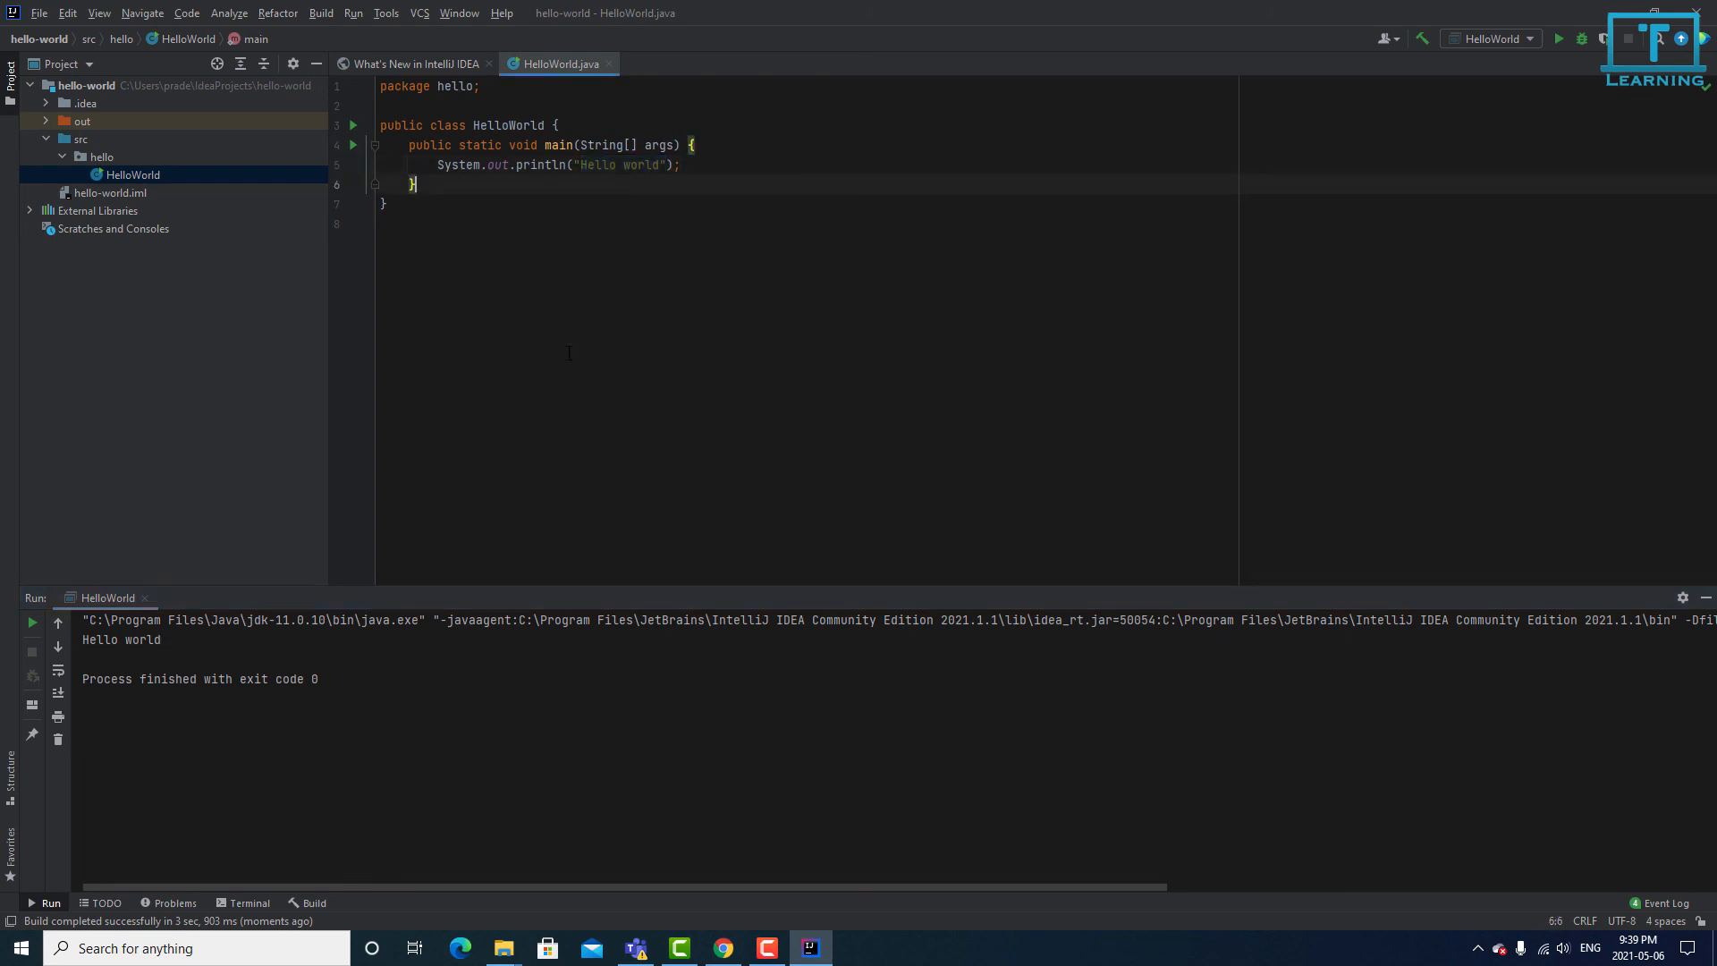
pyautogui.tripleClick(180, 640)
pyautogui.click(176, 646)
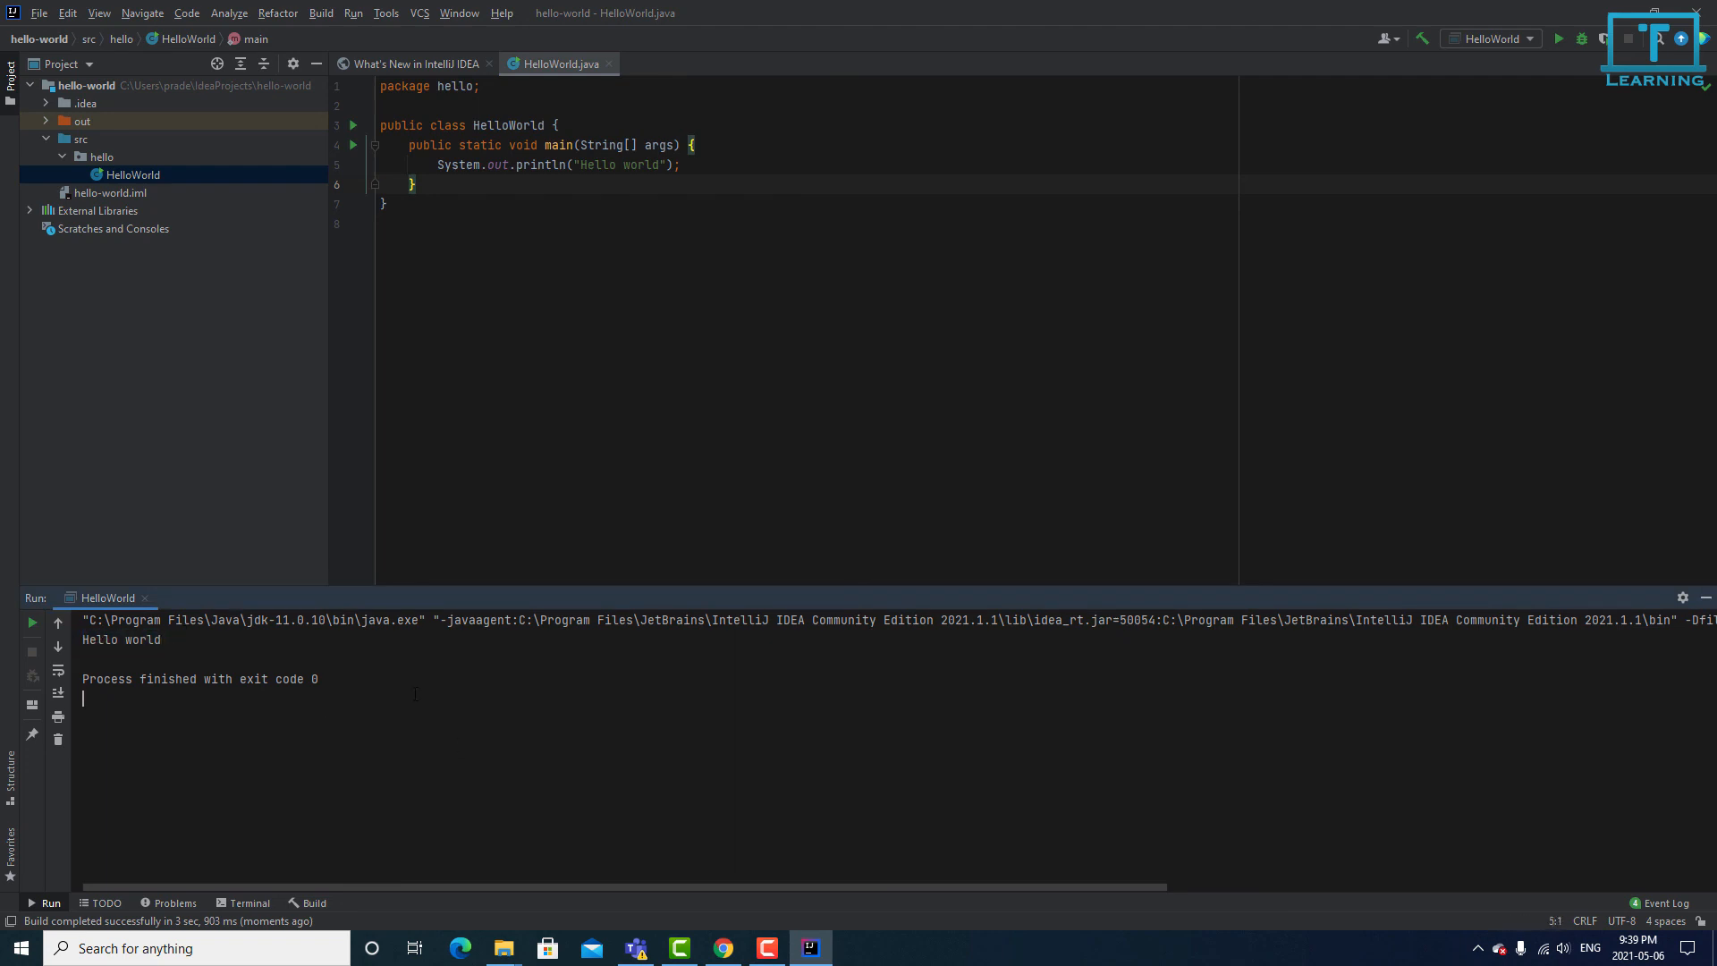
pyautogui.click(471, 288)
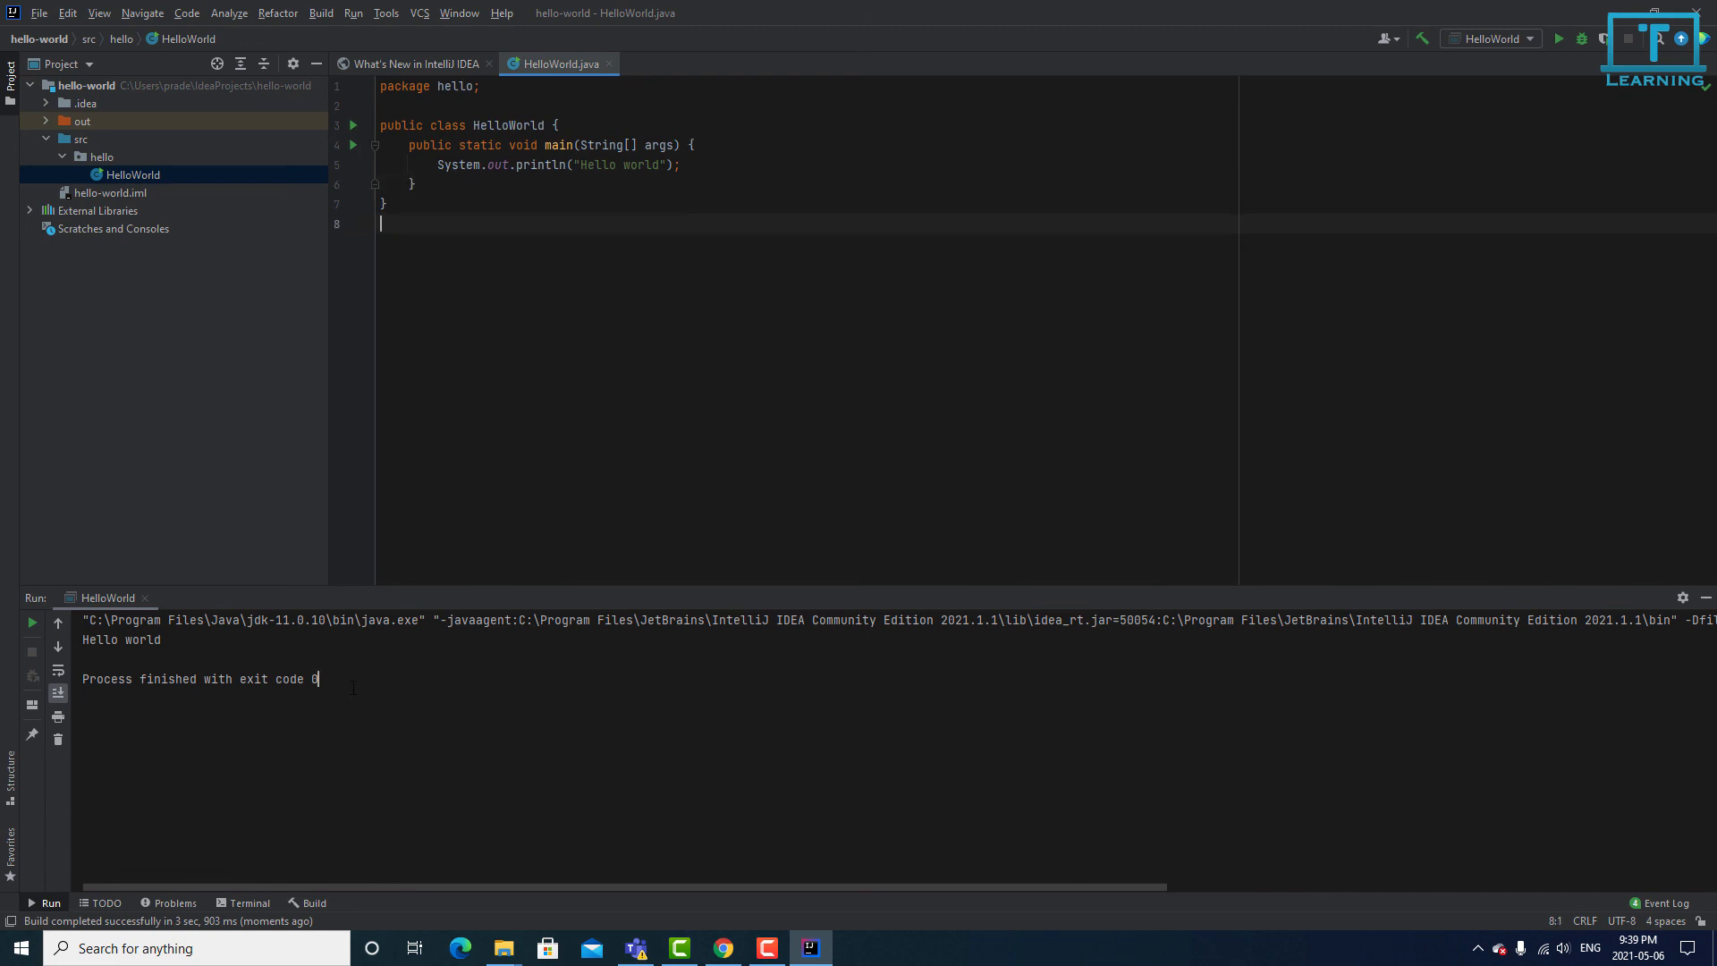
pyautogui.moveTo(353, 688); pyautogui.dragTo(99, 594)
pyautogui.click(438, 750)
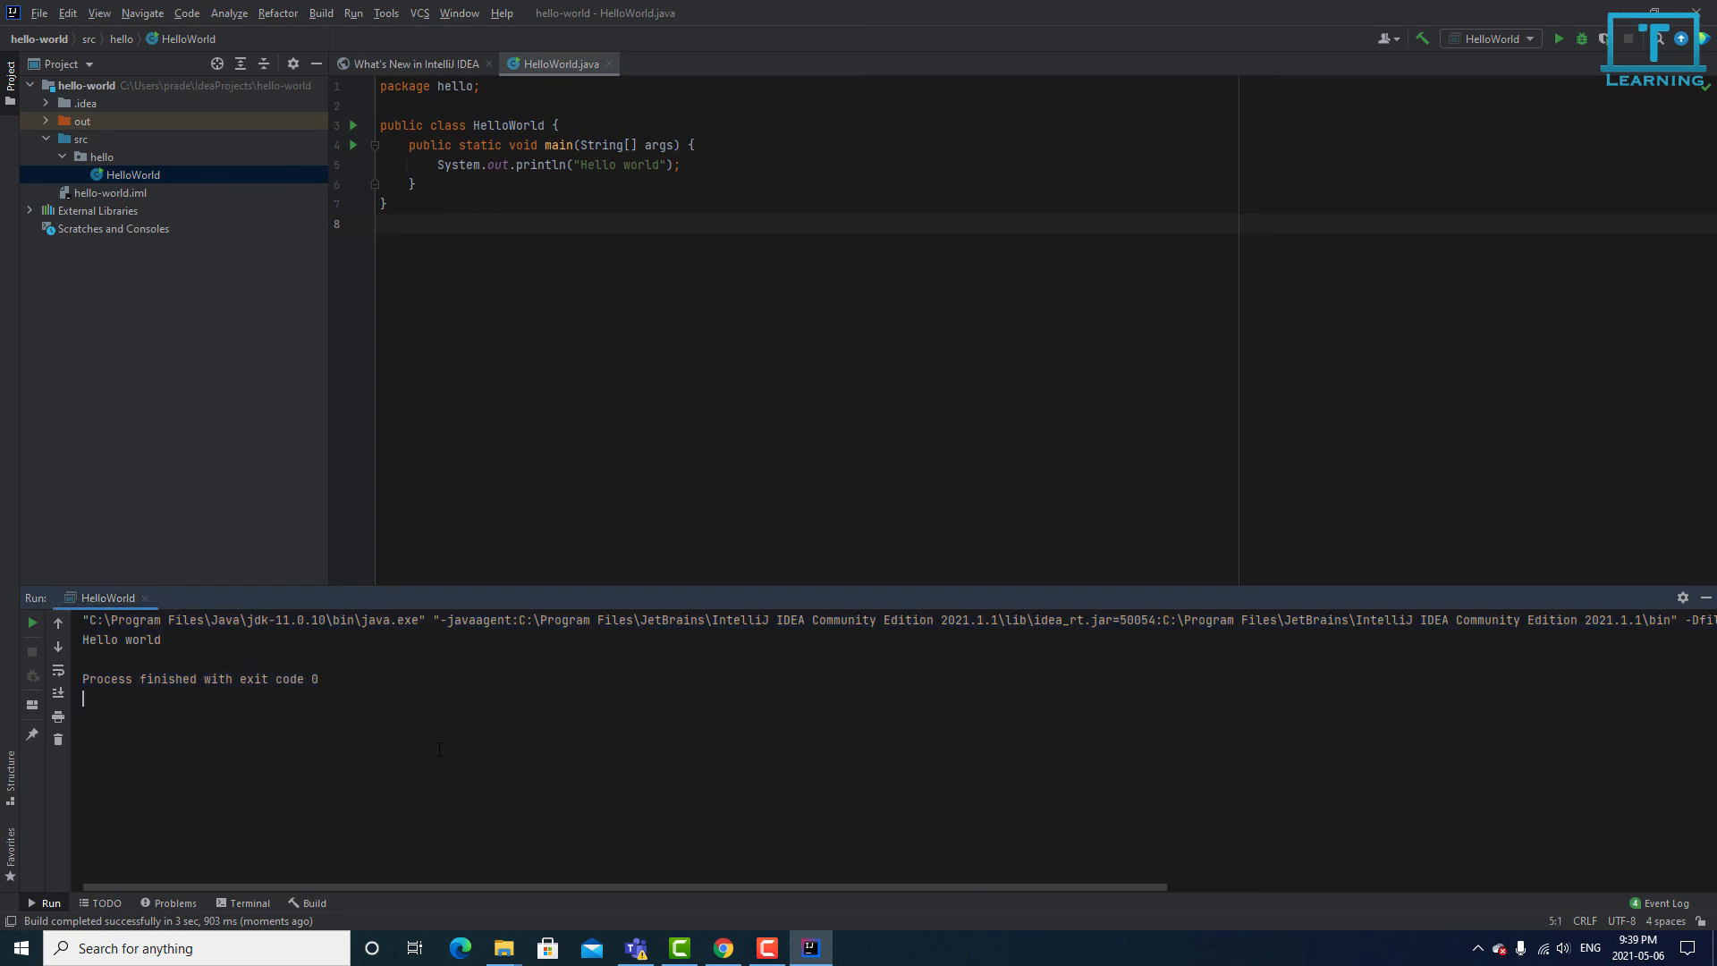
pyautogui.click(430, 671)
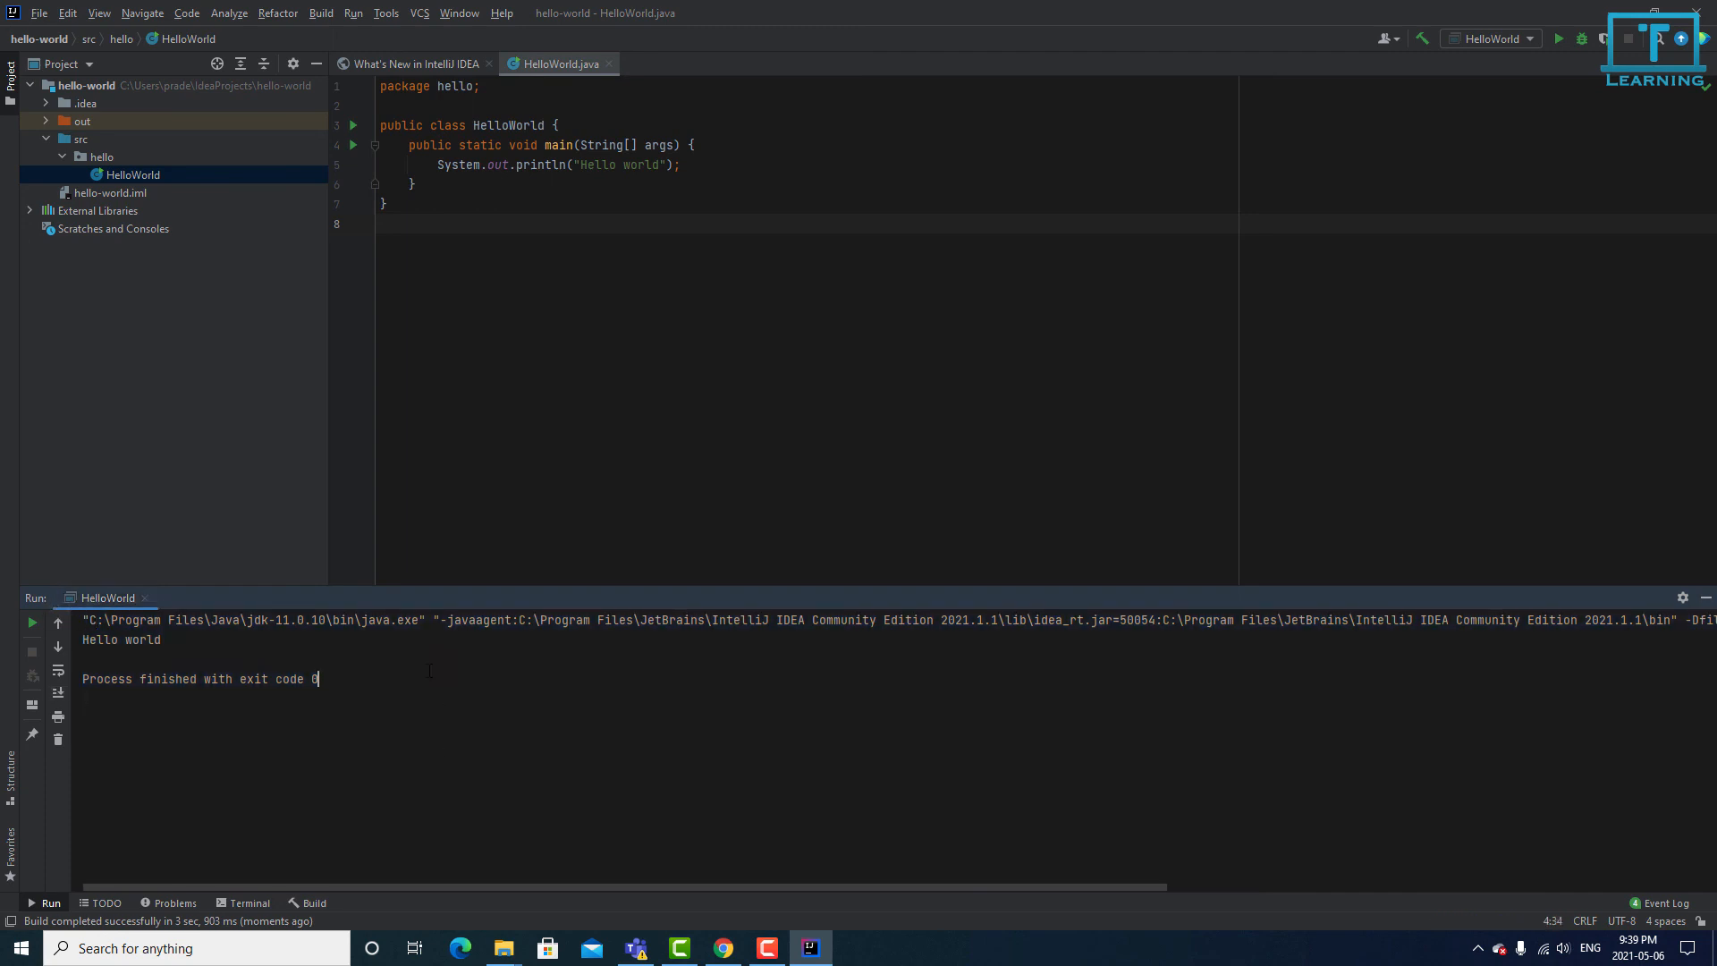